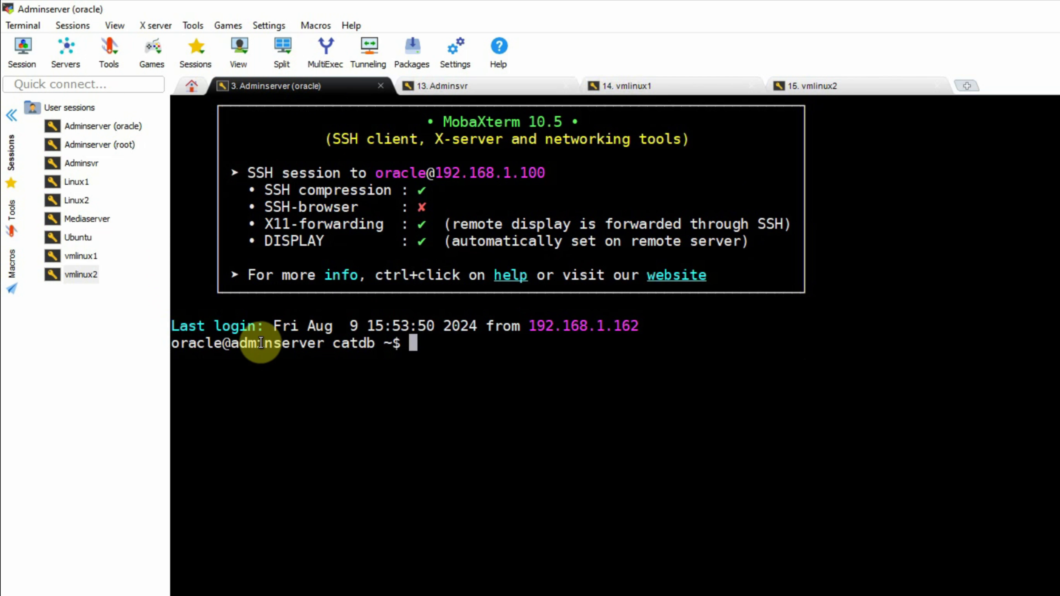
# - Load the OMS environment in the Adminserver (oracle) session by sourcing ~/set_oms.sh
pyautogui.click(626, 85)
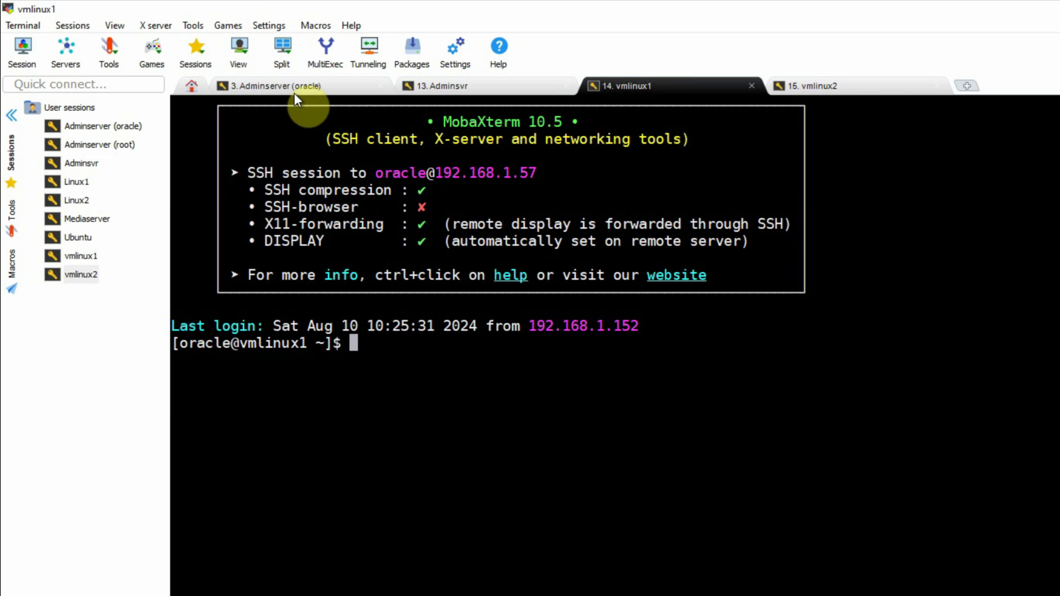
pyautogui.click(307, 89)
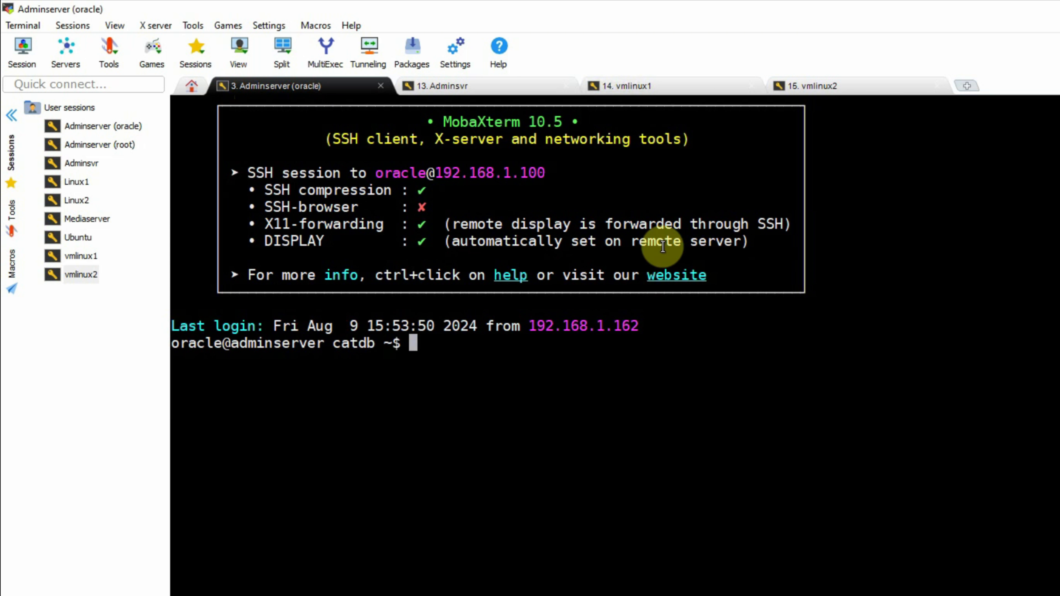
pyautogui.write('. ~/set_om')
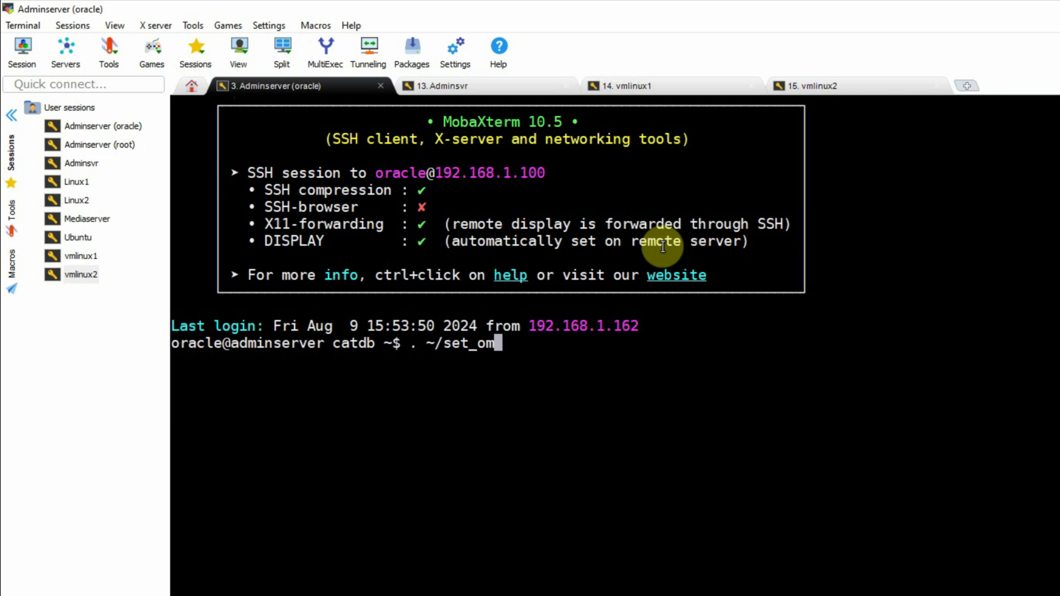
pyautogui.press('Tab')
pyautogui.press('Return')
# - Check the Oracle Management Service status with emctl status oms and examine the output
pyautogui.write('e')
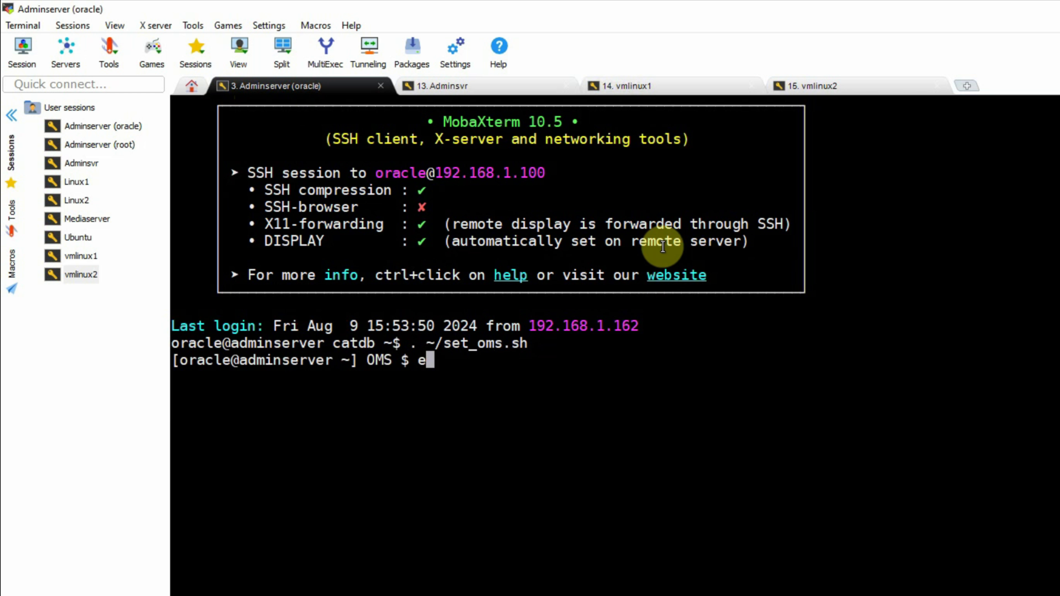
pyautogui.write('mctl status ')
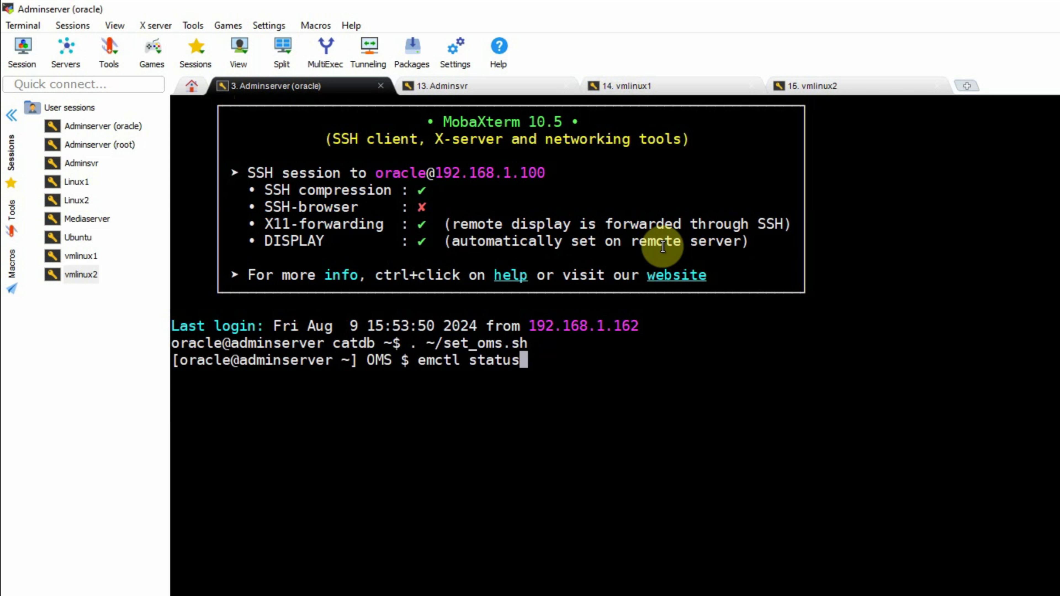
pyautogui.write('oms')
pyautogui.press('Return')
pyautogui.moveTo(175, 405); pyautogui.dragTo(474, 438)
# - In the Adminsvr session, list the running agent processes with ps -ef | grep emagent
pyautogui.click(81, 163)
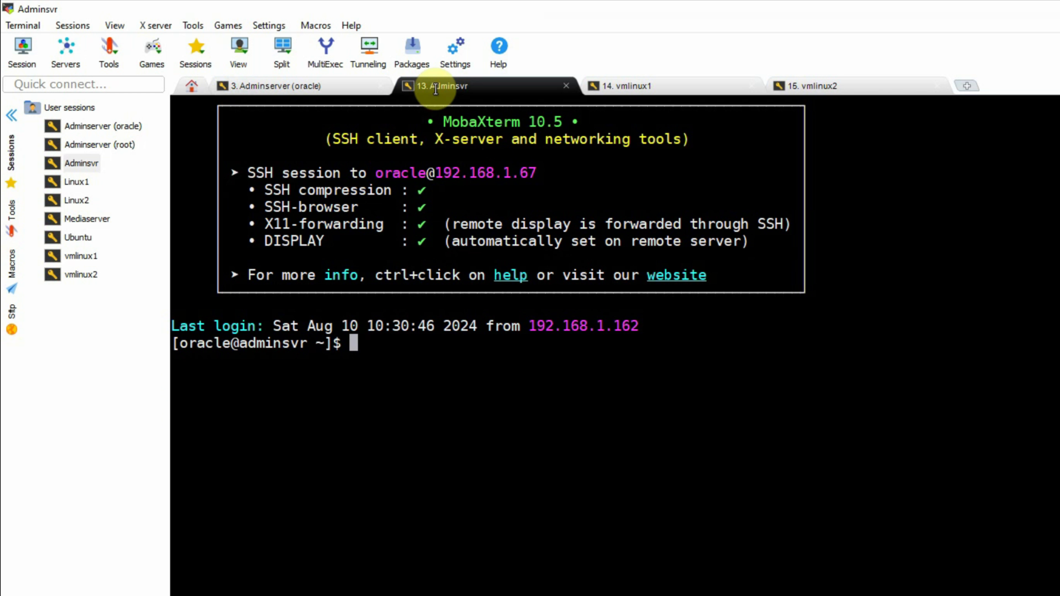
pyautogui.doubleClick(247, 344)
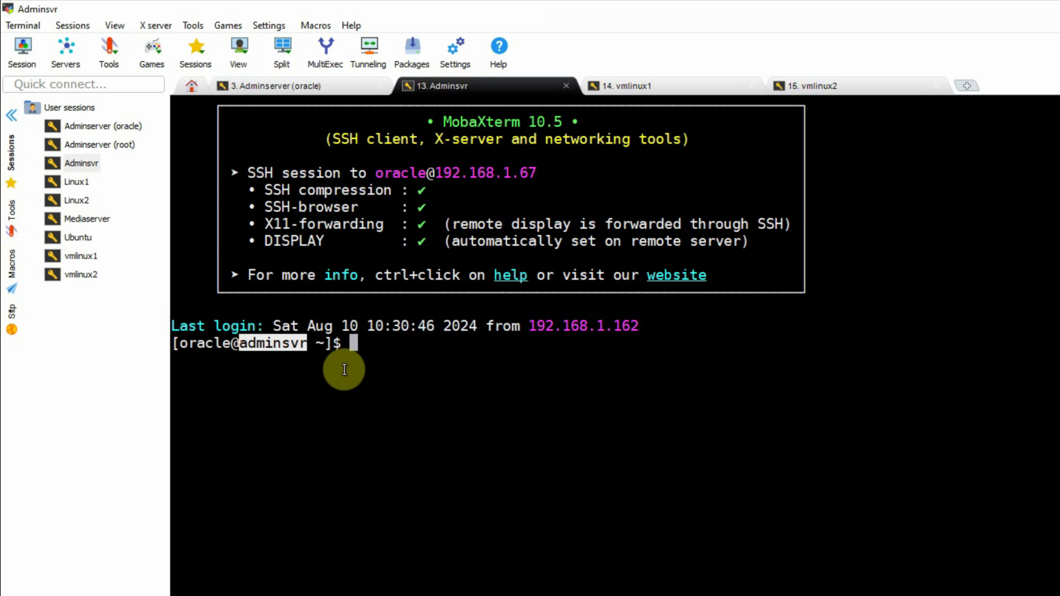
pyautogui.click(762, 426)
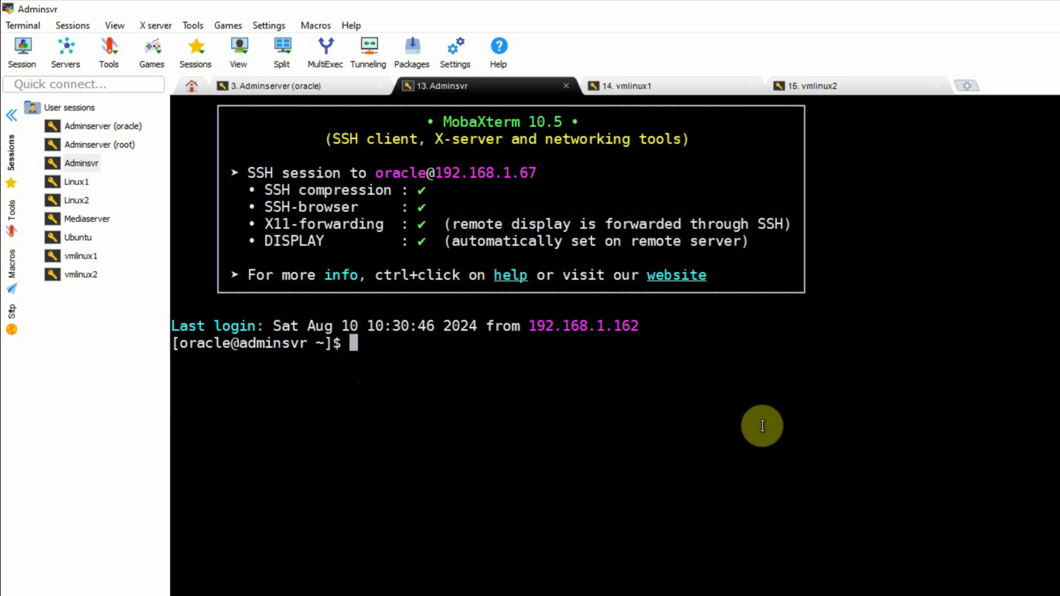
pyautogui.write('ps -ef | grep emagent')
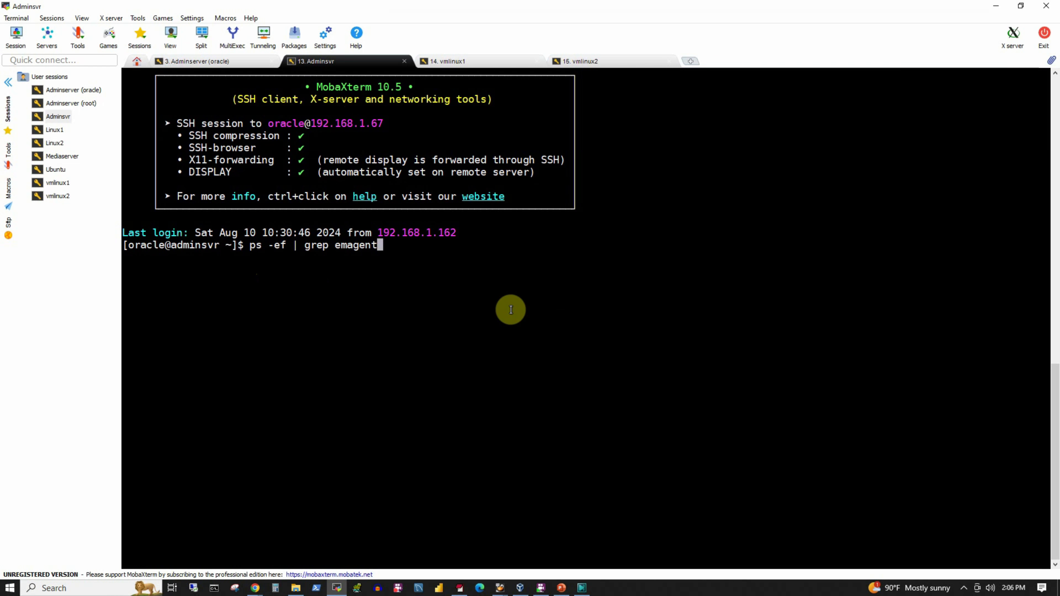
pyautogui.press('Return')
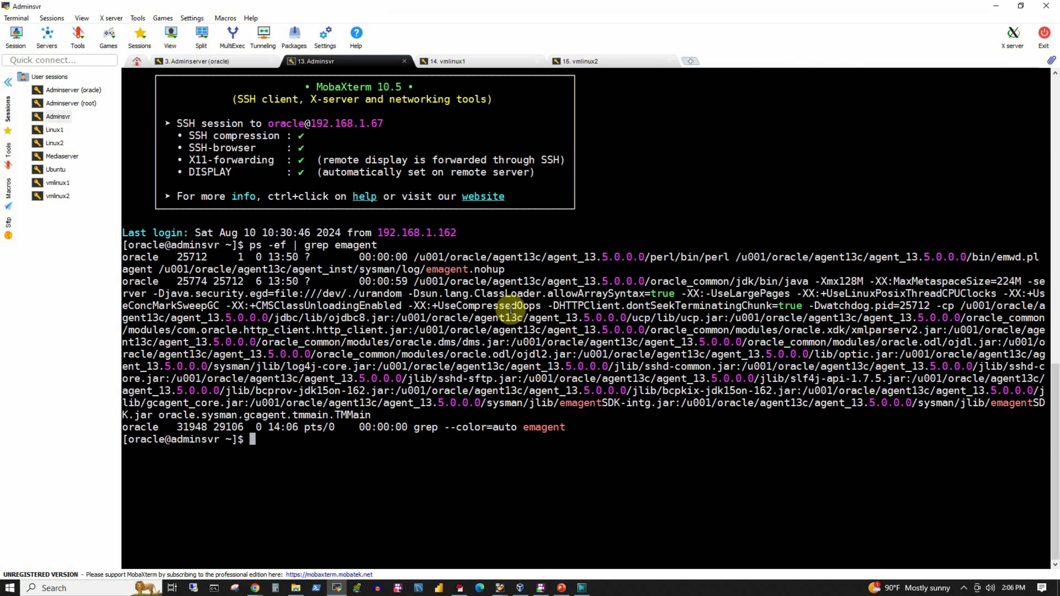
# - Run /u001/oracle/agent13c/agent_13.5.0.0/bin/emctl status agent on adminsvr and examine the host in the Repository URL
pyautogui.moveTo(414, 257); pyautogui.dragTo(651, 256)
pyautogui.rightClick(701, 199)
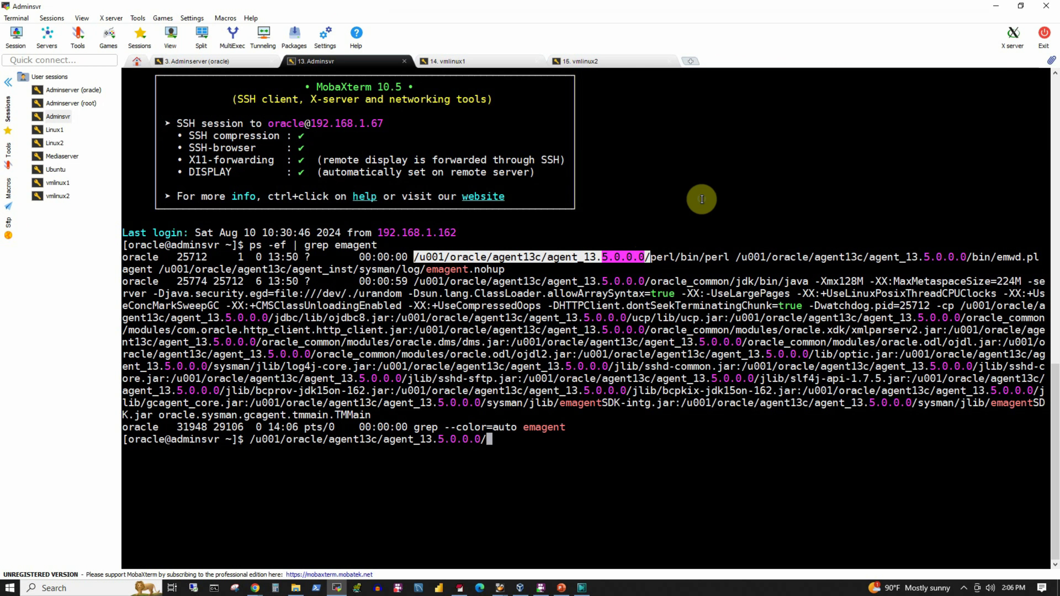
pyautogui.write('bin/emctl status agent')
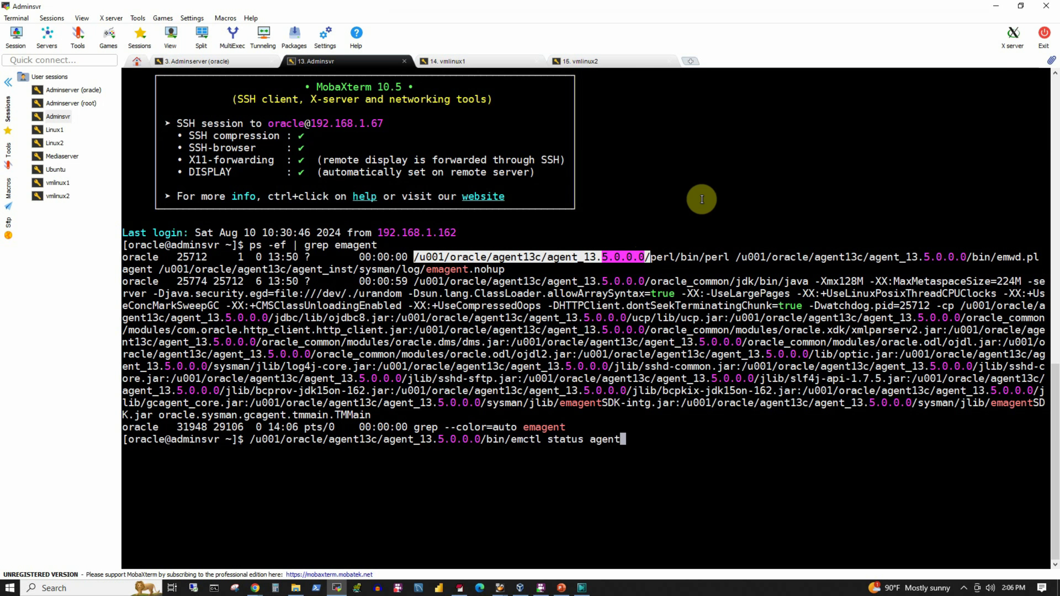
pyautogui.press('Return')
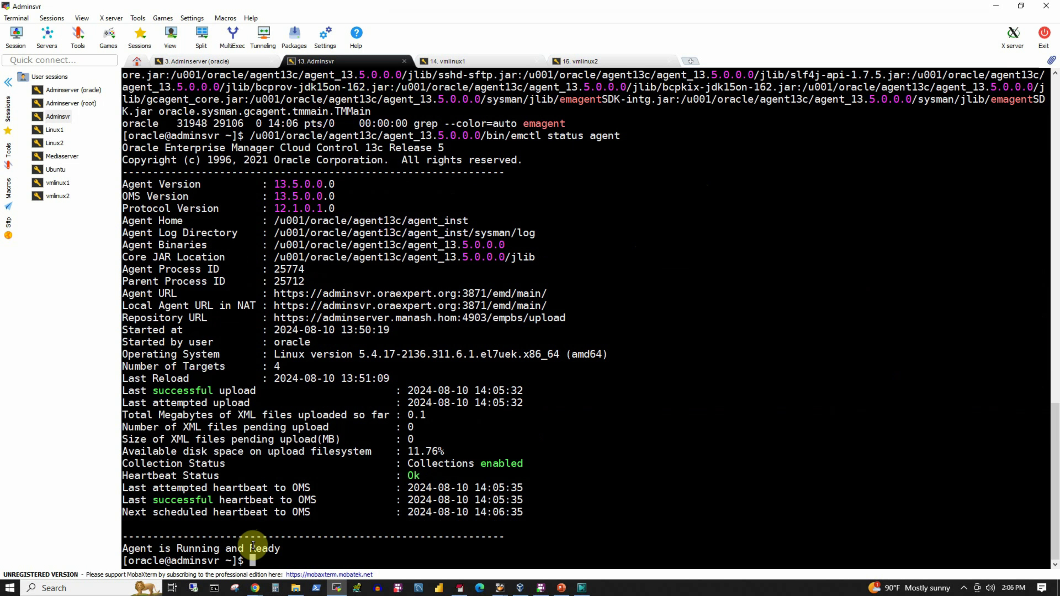
pyautogui.moveTo(324, 318); pyautogui.dragTo(388, 317)
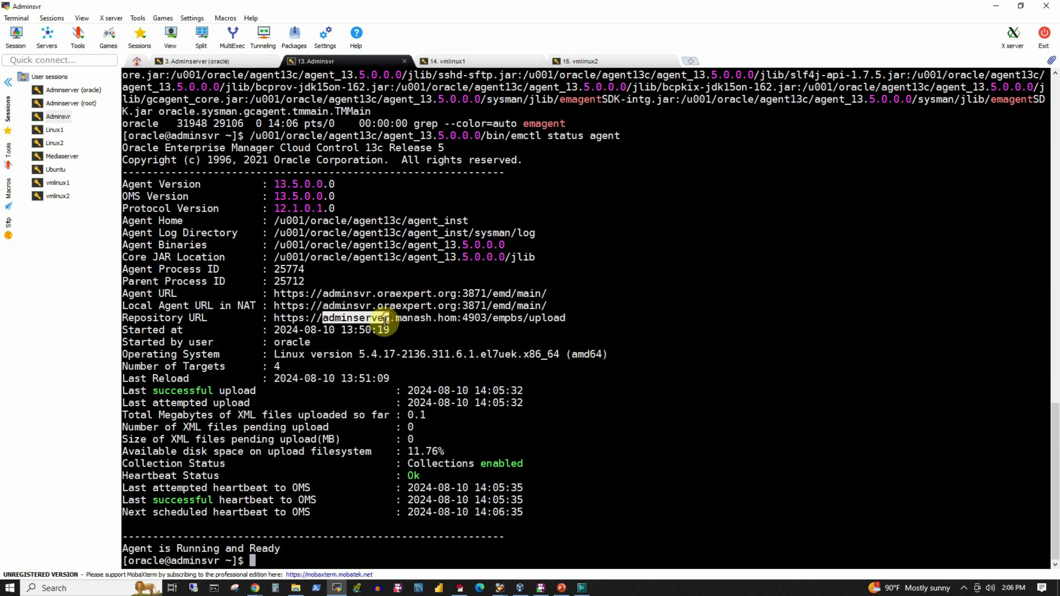
# - Examine the host names of the vmlinux1 and vmlinux2 terminal sessions
pyautogui.click(207, 63)
pyautogui.click(448, 61)
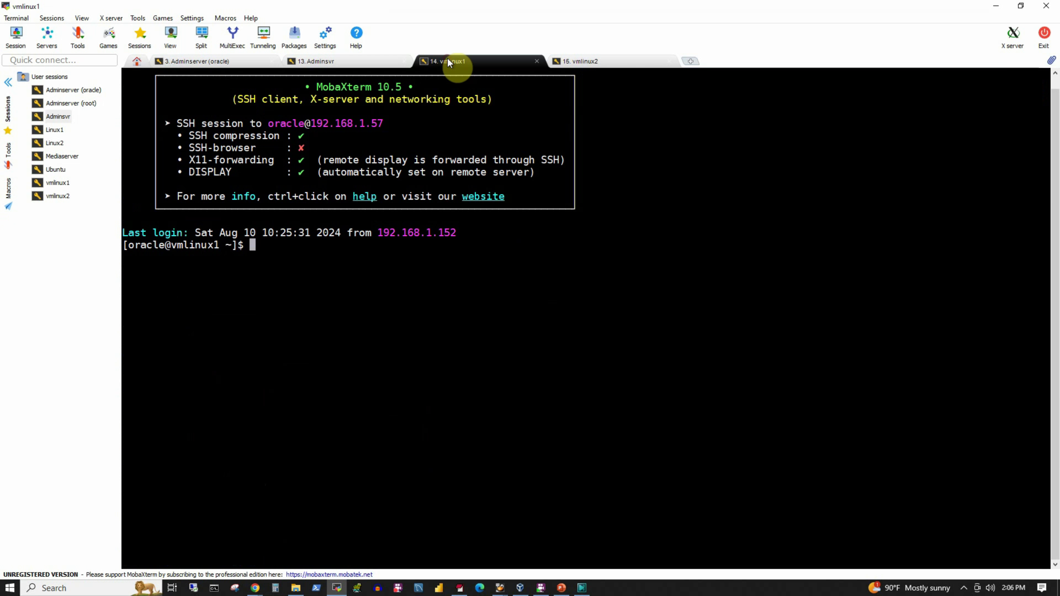
pyautogui.click(594, 66)
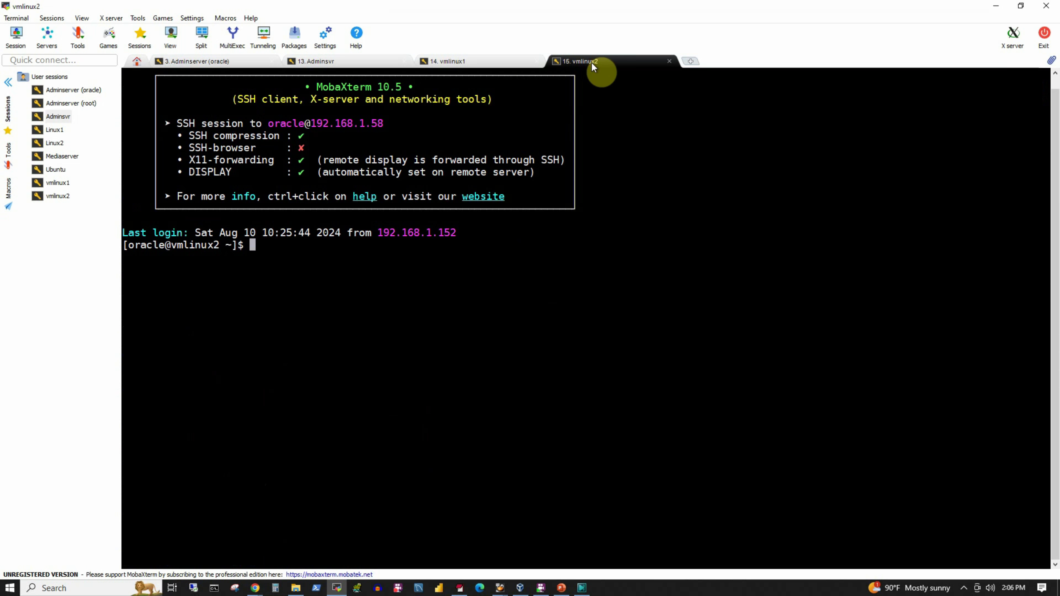
pyautogui.click(514, 62)
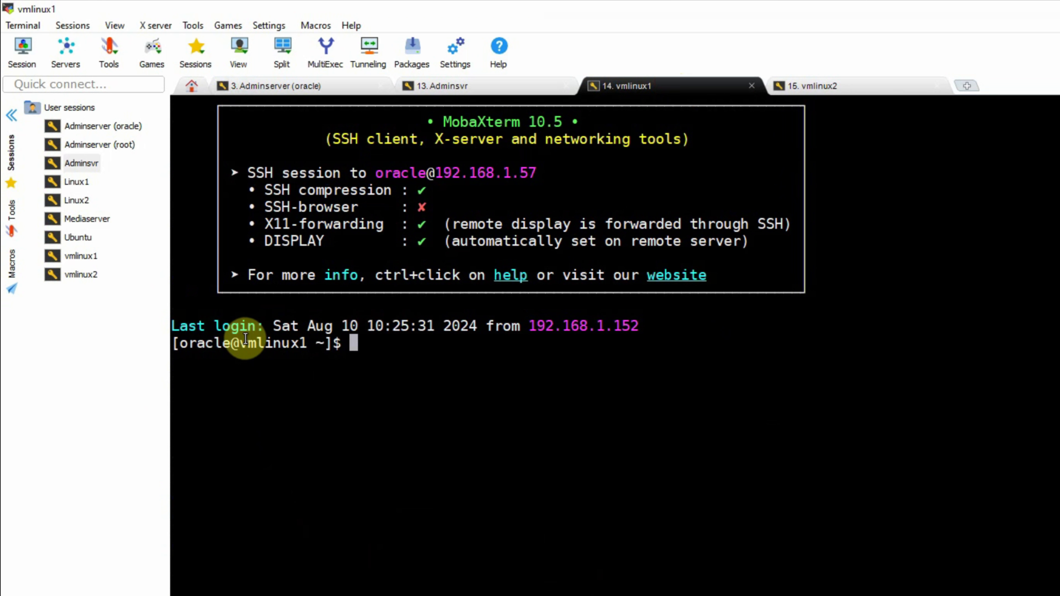
pyautogui.tripleClick(292, 344)
pyautogui.doubleClick(307, 343)
pyautogui.click(852, 86)
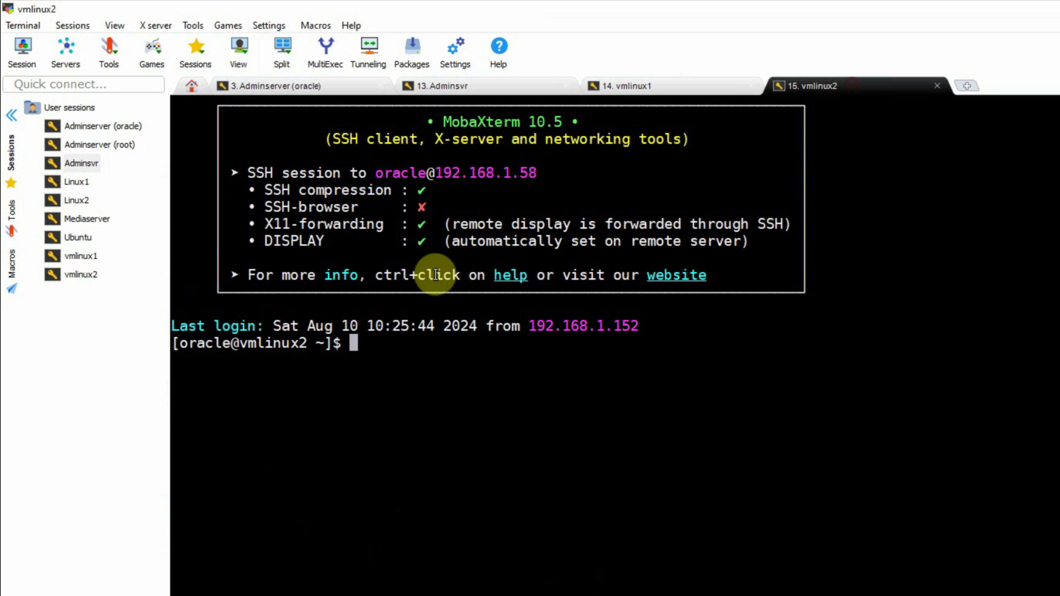
pyautogui.moveTo(237, 347); pyautogui.dragTo(309, 348)
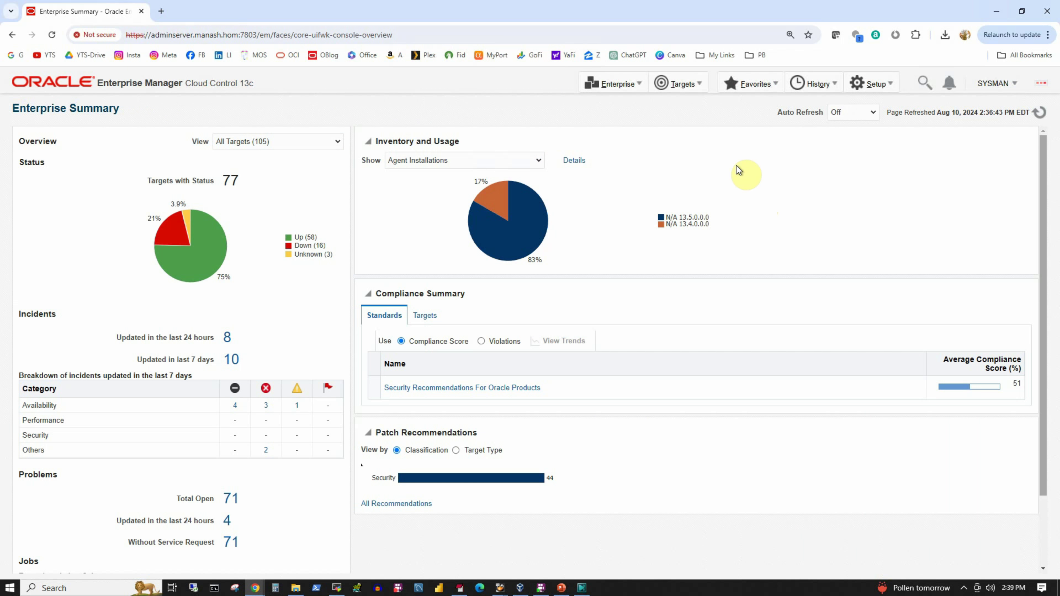
# - In the Enterprise Manager console, list all targets and sort them by target type
pyautogui.click(689, 85)
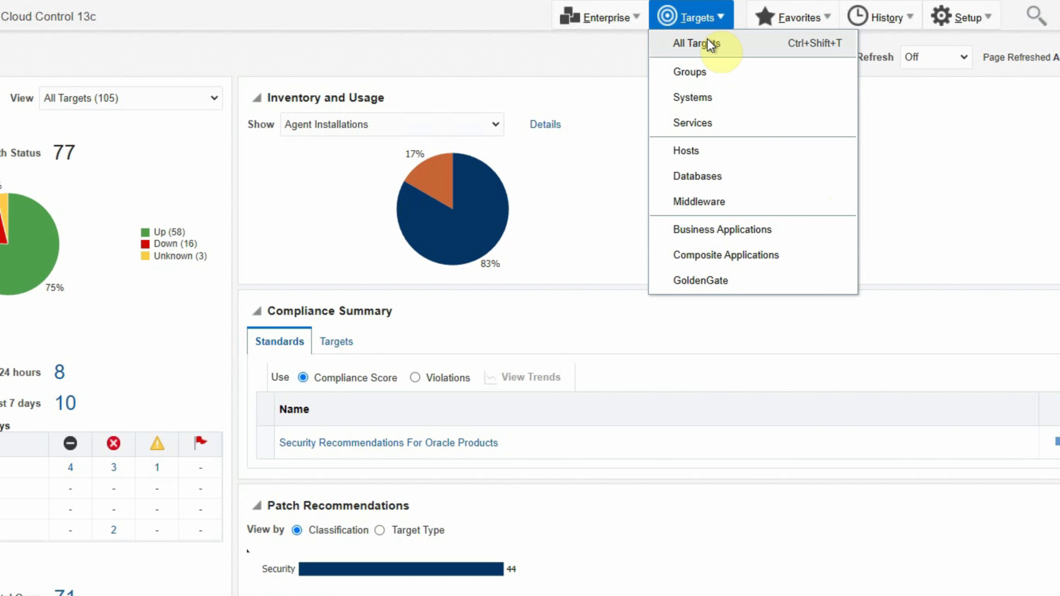
pyautogui.click(709, 43)
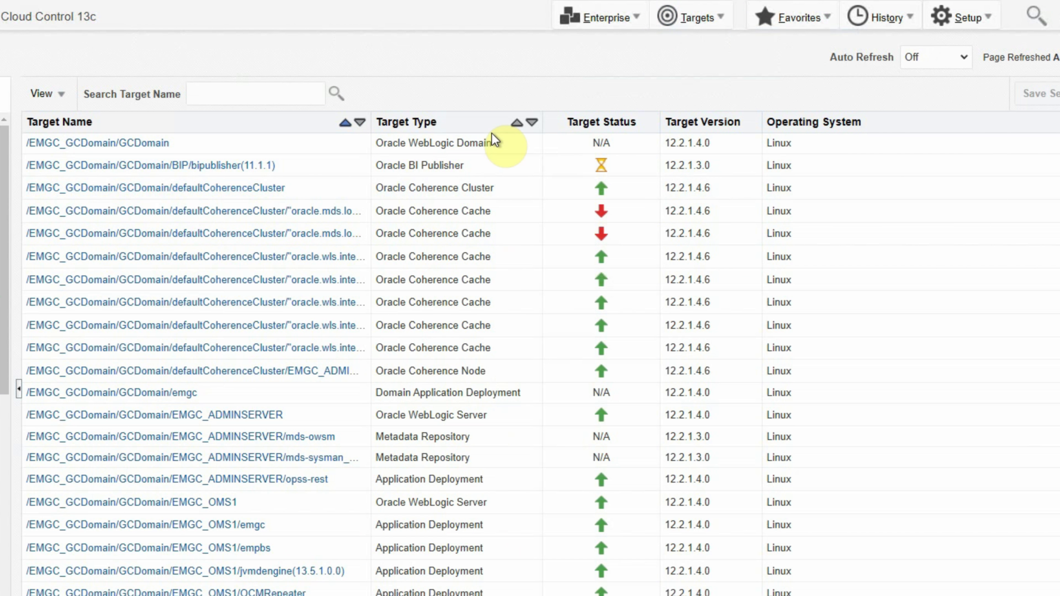
pyautogui.click(425, 122)
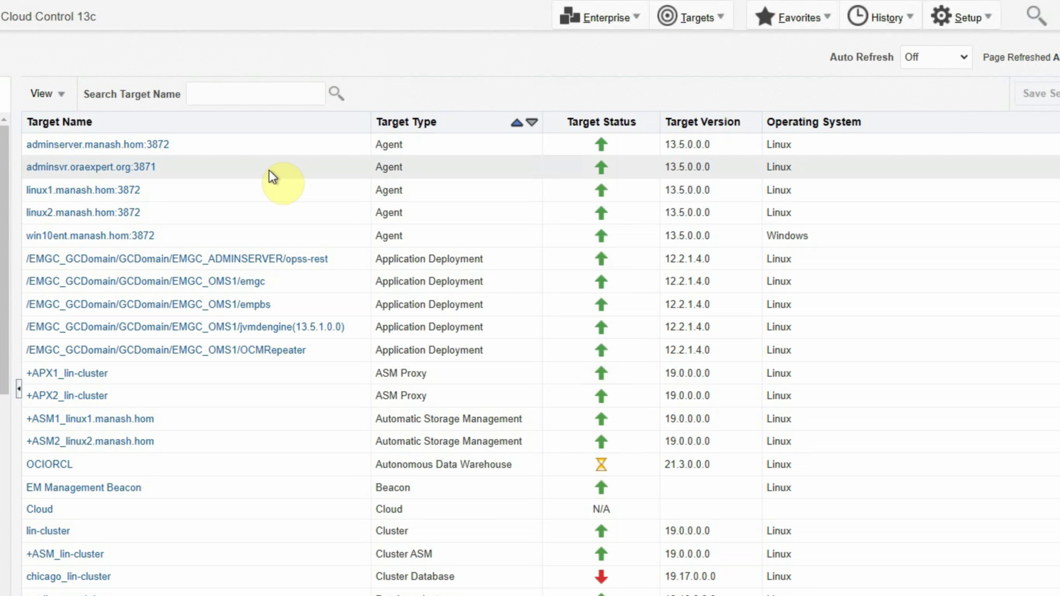
# - Open the home page of the adminsvr.oraexpert.org:3871 agent and examine its summary and installed plug-ins
pyautogui.click(221, 174)
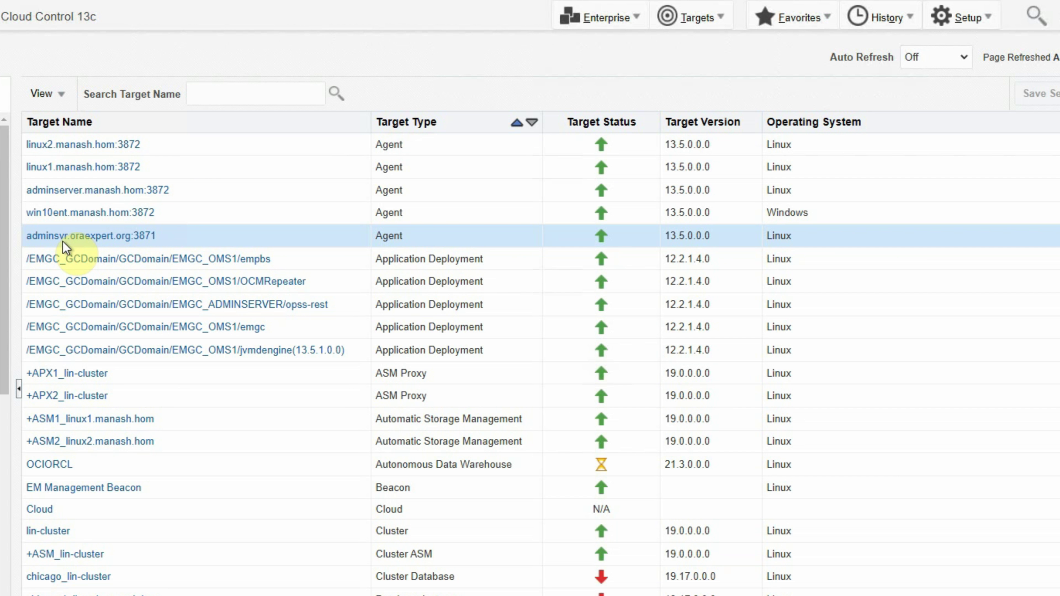
pyautogui.click(90, 237)
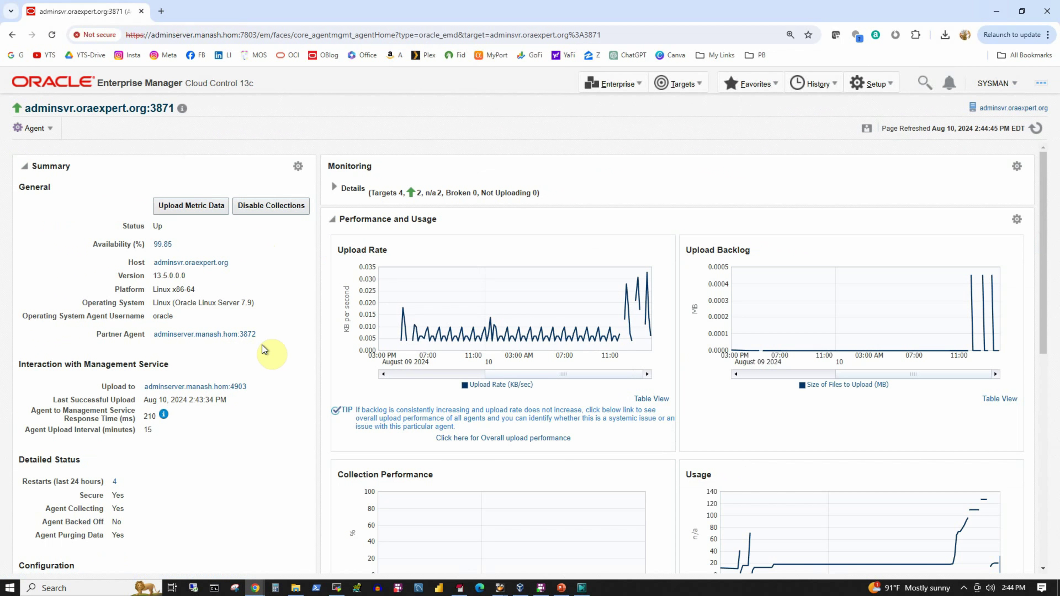
pyautogui.scroll(-7, 261, 345)
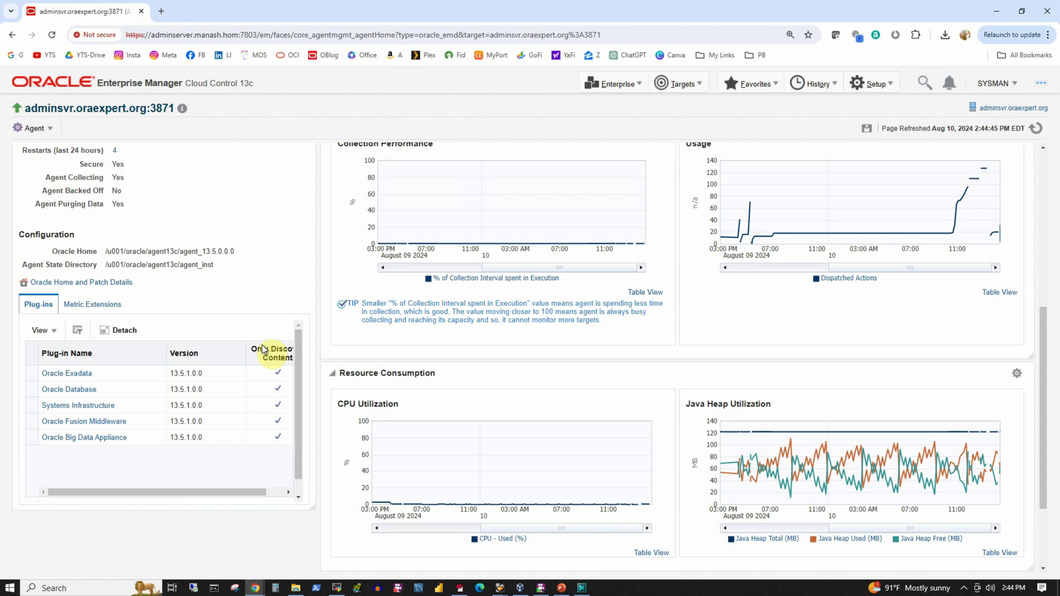
pyautogui.scroll(-2, 263, 350)
pyautogui.scroll(1, 256, 351)
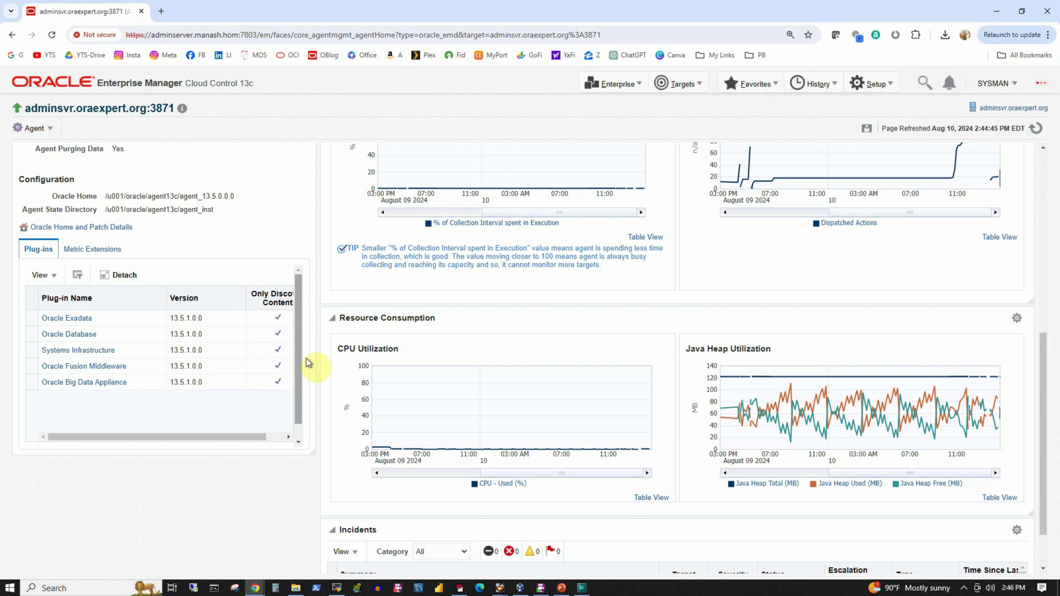
pyautogui.scroll(3, 269, 390)
pyautogui.scroll(4, 269, 390)
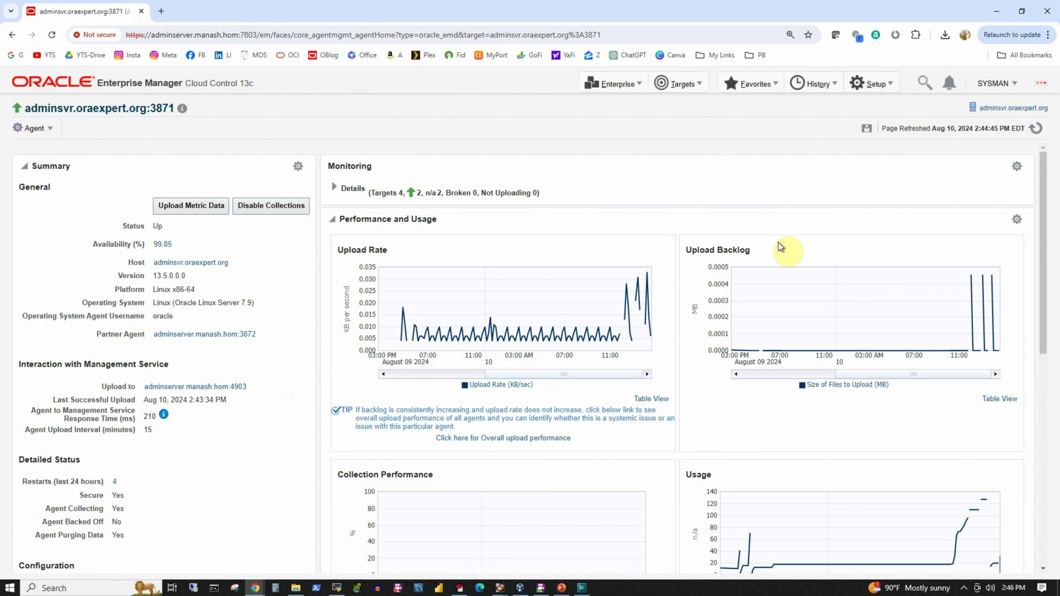
# - Open the Enterprise Manager Plug-ins page, collapse the Applications category and bring up the Middleware plug-ins
pyautogui.click(873, 84)
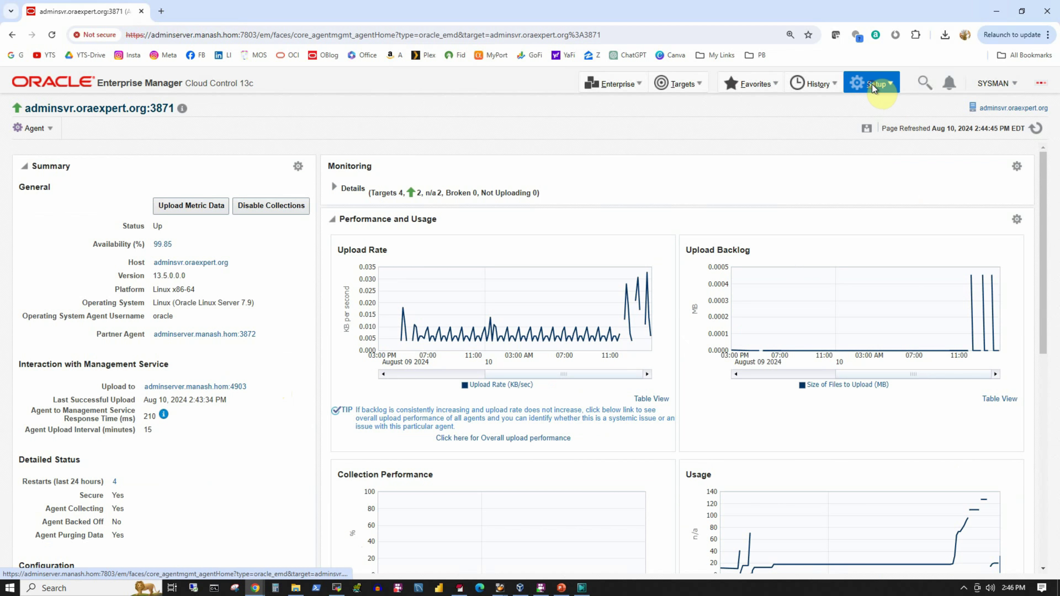
pyautogui.moveTo(803, 107)
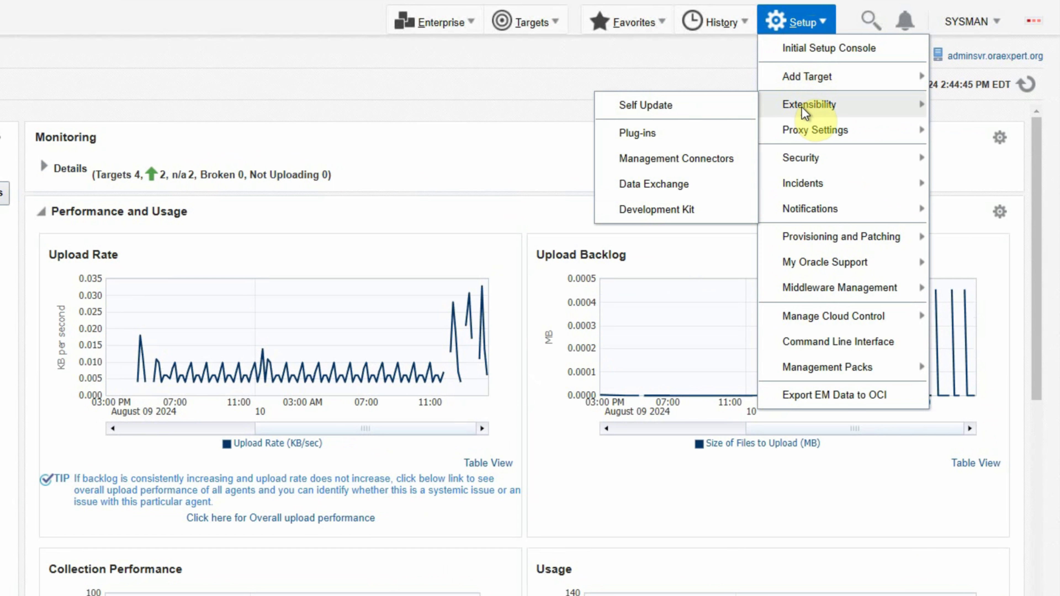
pyautogui.click(633, 136)
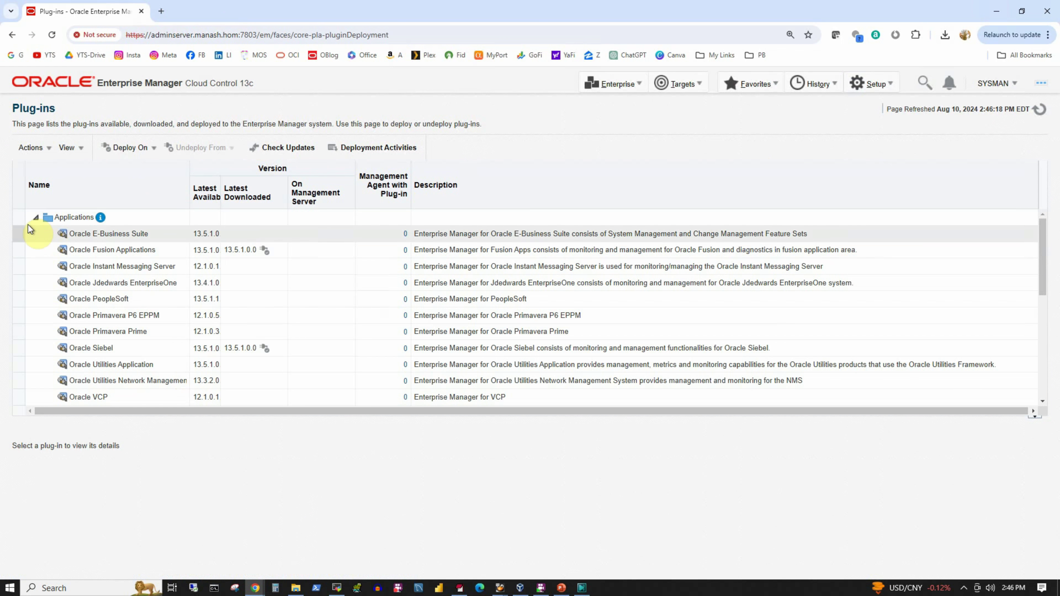
pyautogui.click(36, 217)
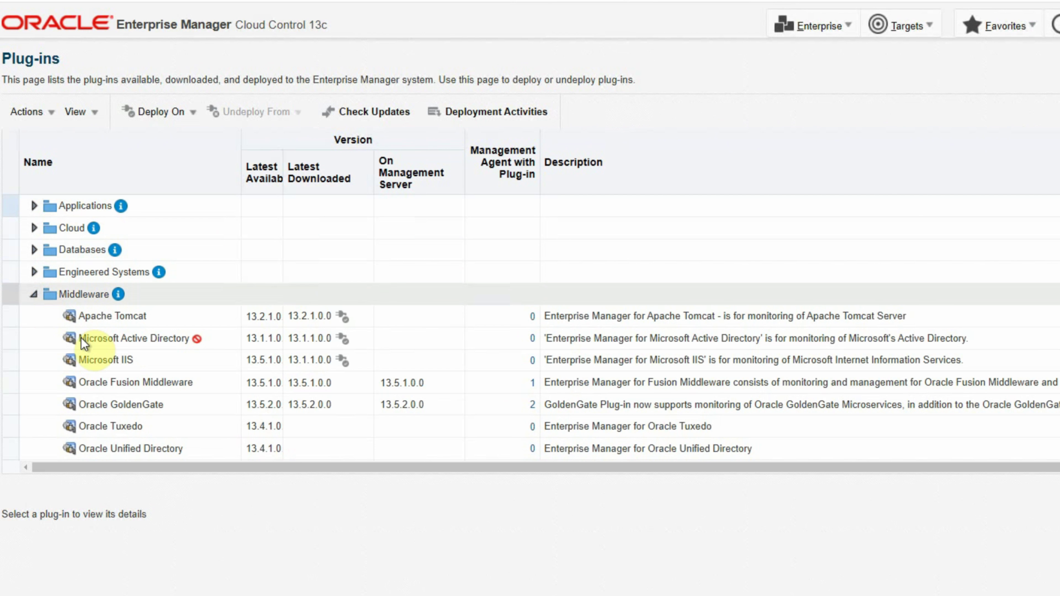
pyautogui.scroll(-3, 116, 400)
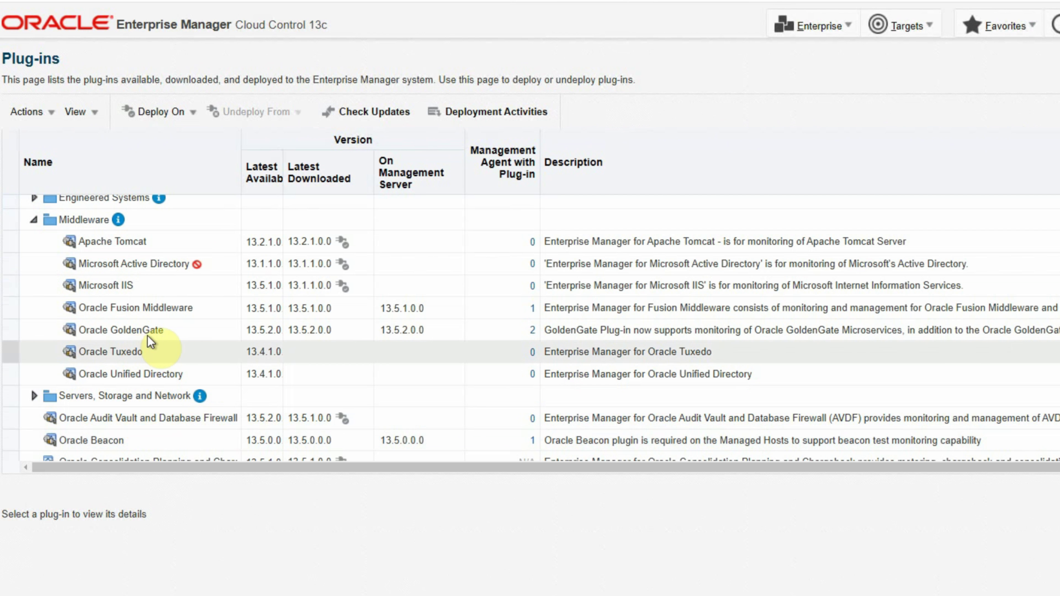
# - Deploy version 13.5.2.0.0 of the Oracle GoldenGate plug-in on the adminsvr.oraexpert.org:3871 Management Agent
pyautogui.click(183, 333)
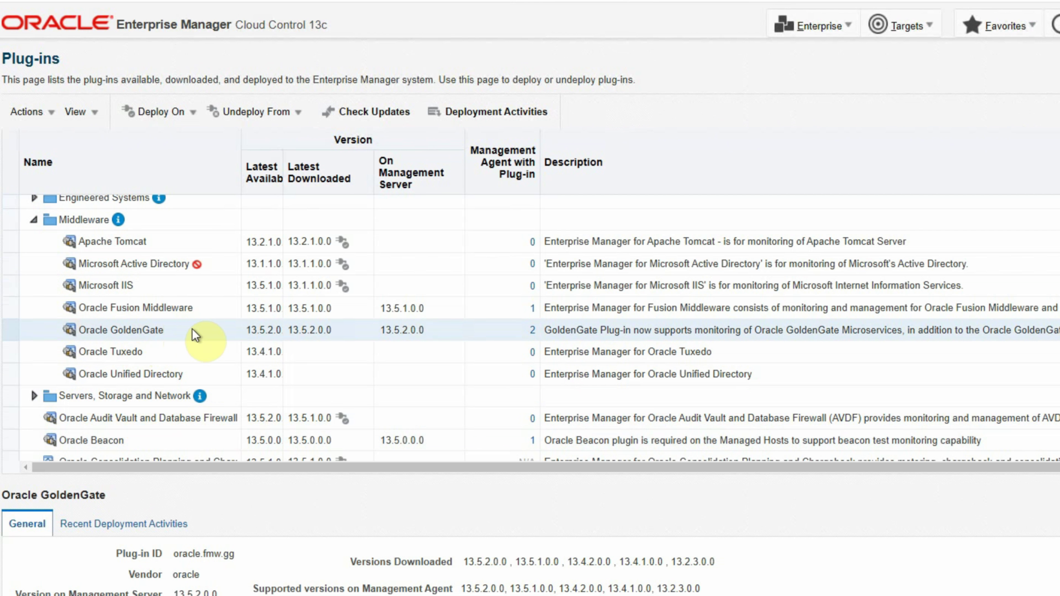
pyautogui.click(190, 113)
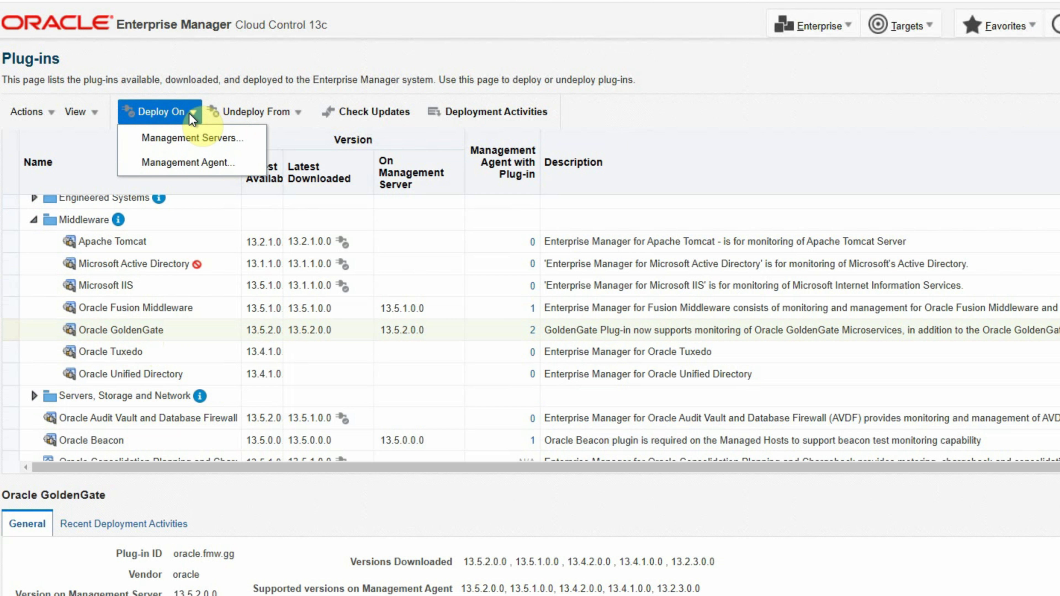
pyautogui.click(175, 164)
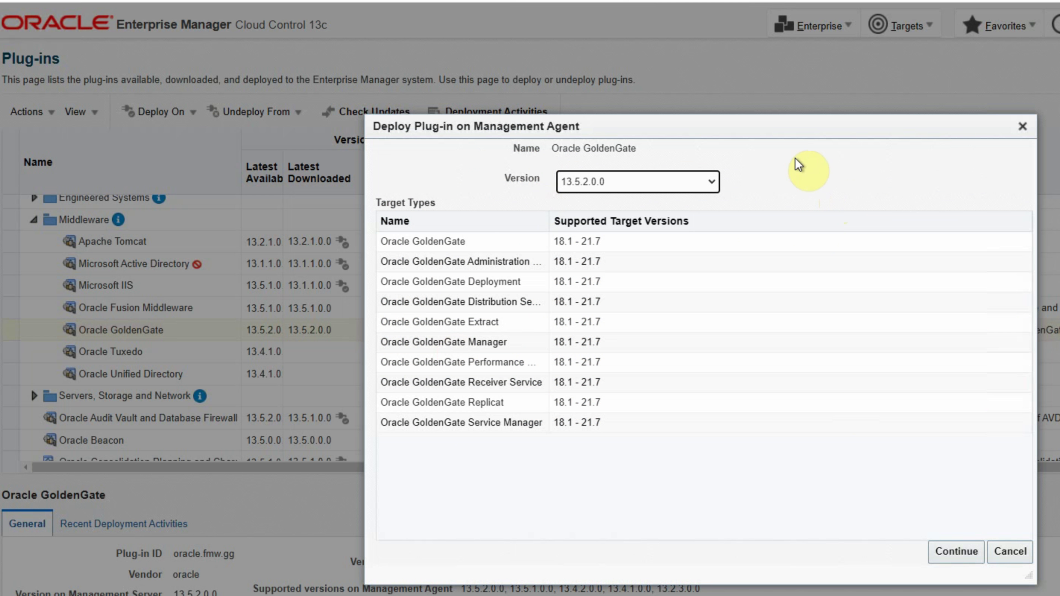
pyautogui.click(947, 554)
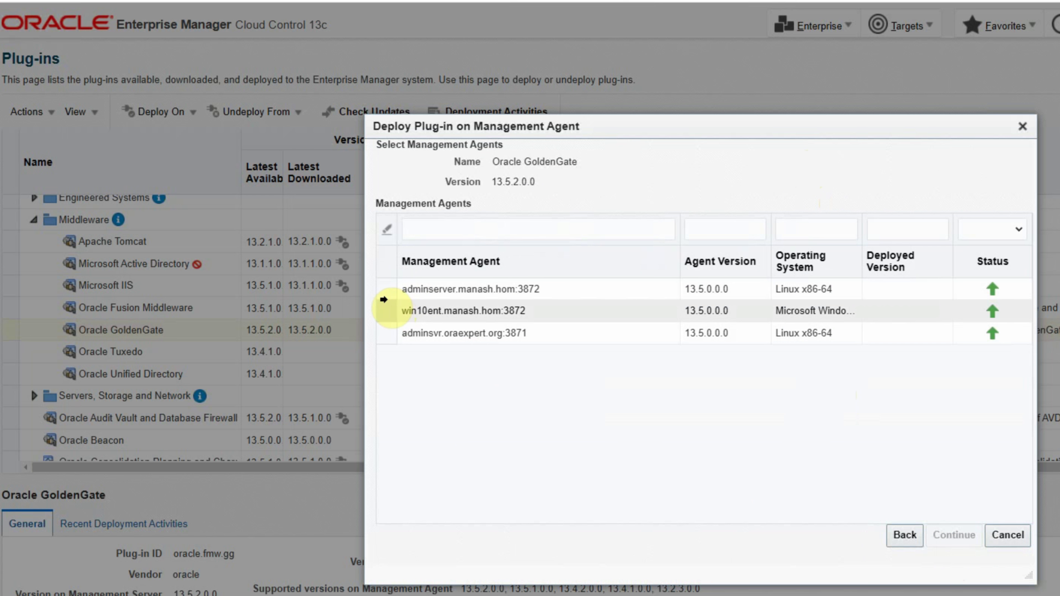
pyautogui.click(385, 336)
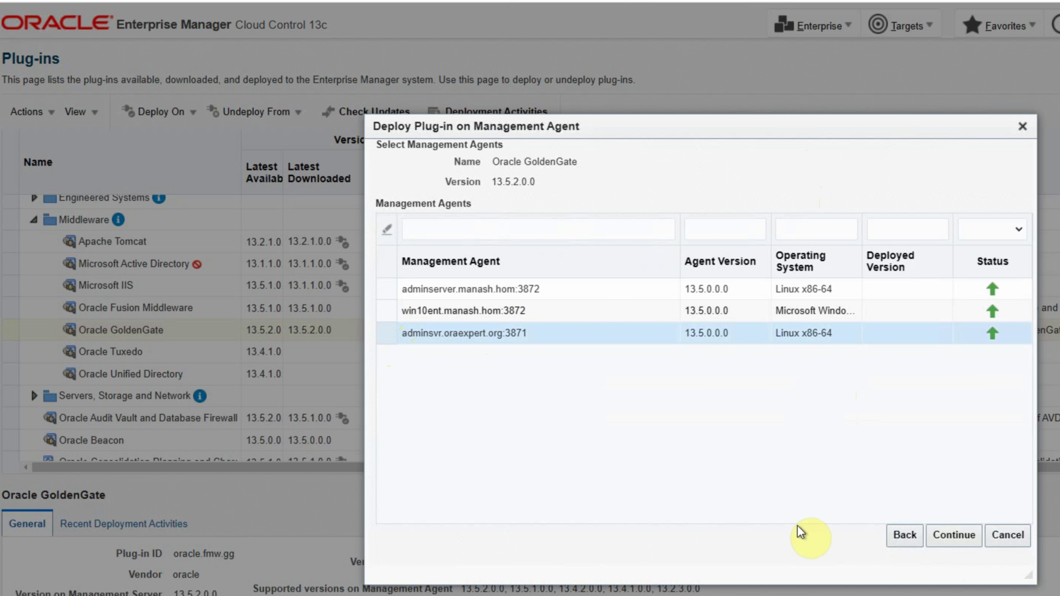
pyautogui.click(956, 536)
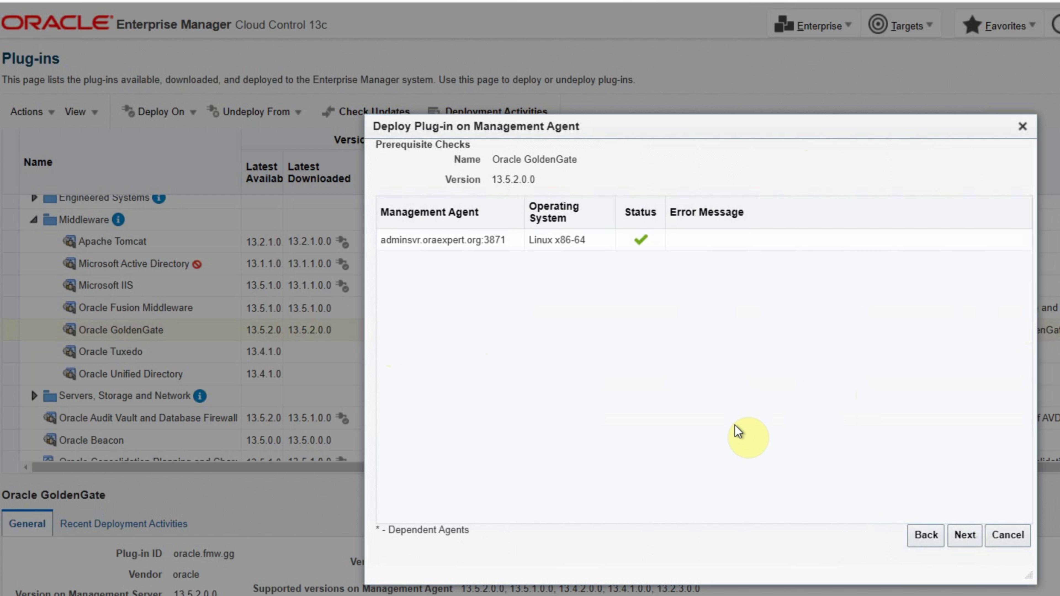
pyautogui.click(965, 536)
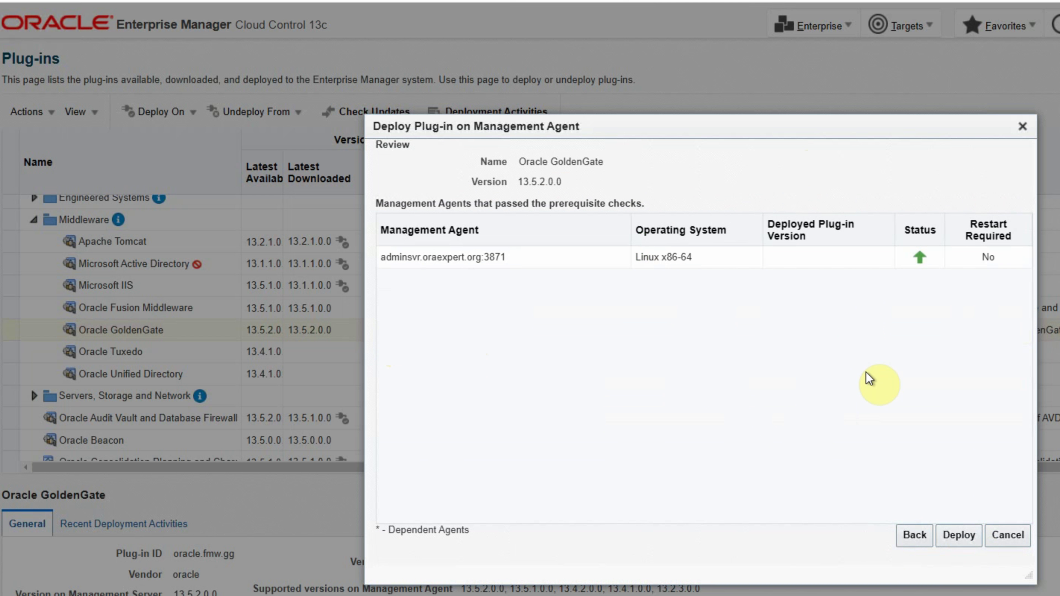
pyautogui.click(954, 537)
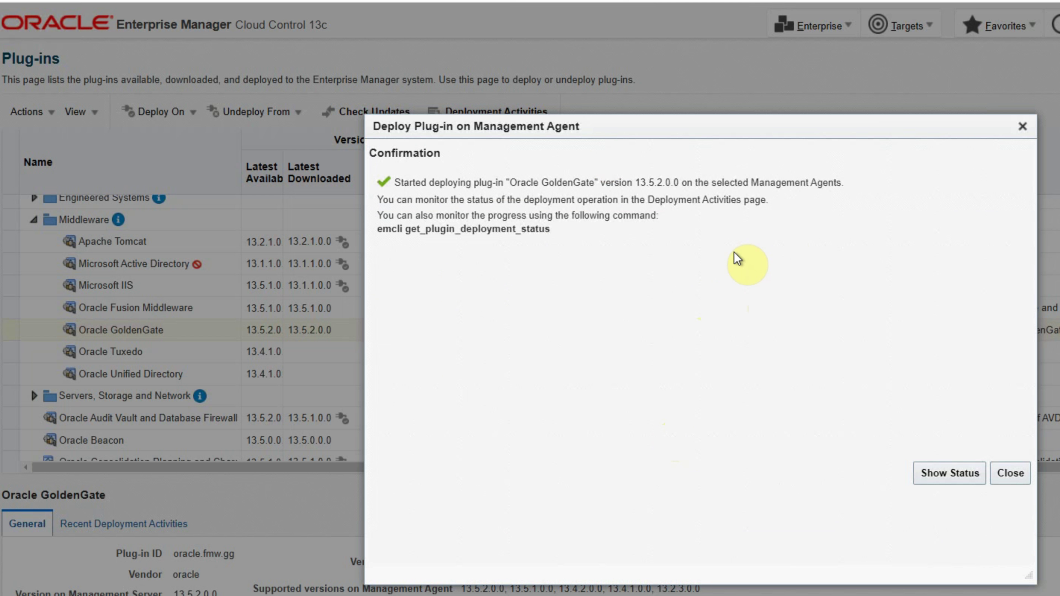
# - Monitor the plug-in deployment status with auto refresh at 15 seconds, and check the installed plug-ins on the adminsvr agent's home page
pyautogui.click(951, 475)
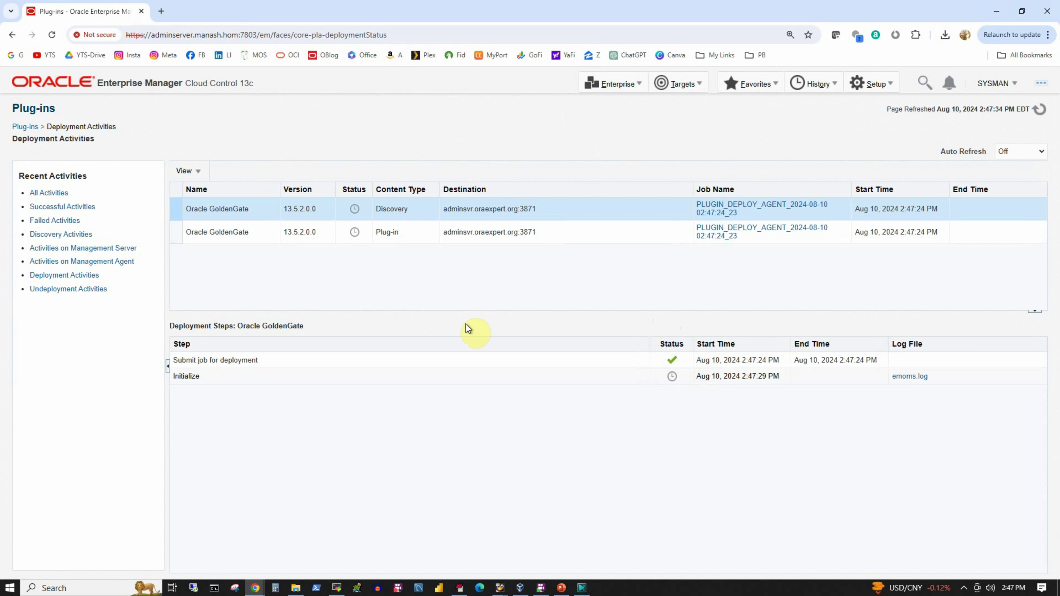
pyautogui.click(1015, 154)
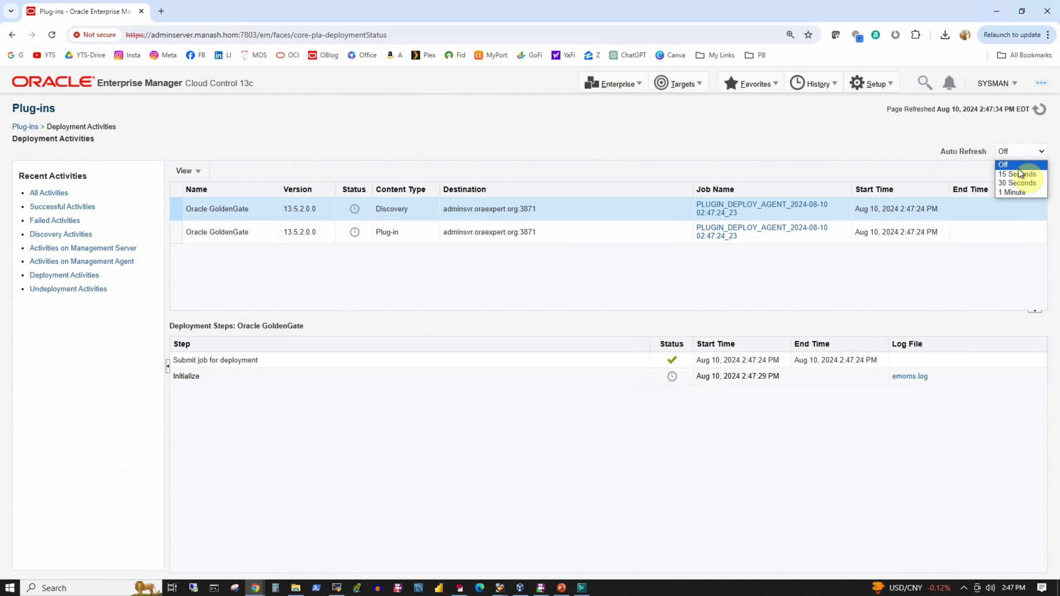
pyautogui.click(1019, 174)
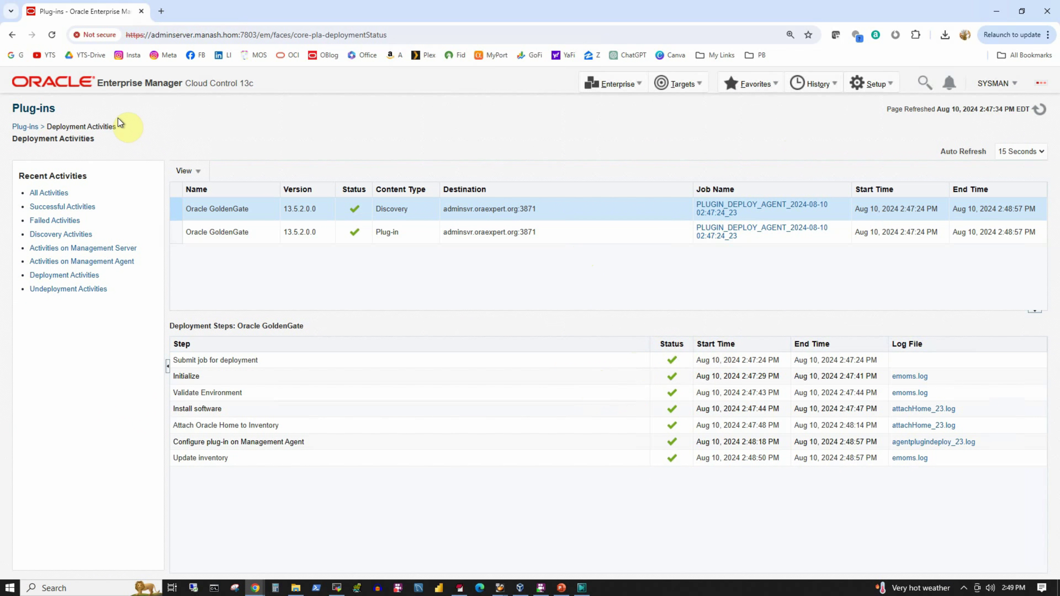
pyautogui.click(12, 35)
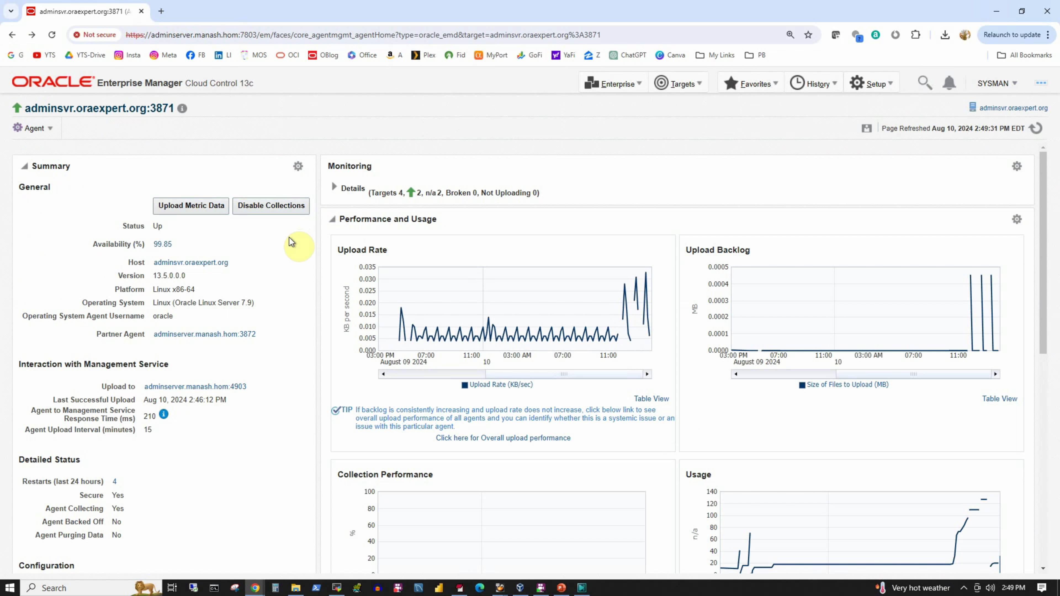
pyautogui.scroll(-7, 292, 242)
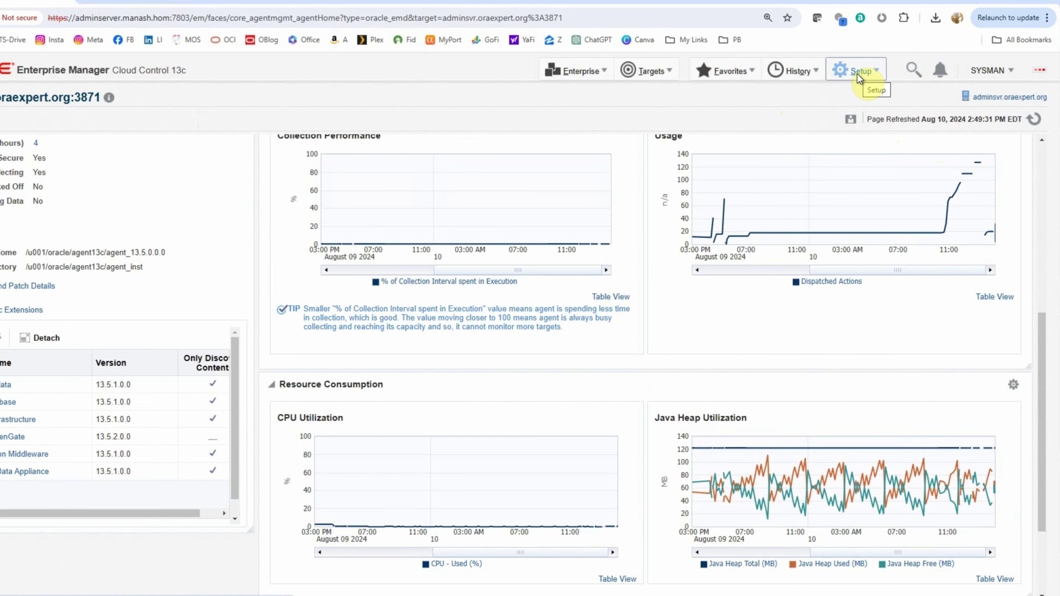
# - Go to Gold Agent Images under Manage Cloud Control and open the Manage All Images page
pyautogui.click(874, 85)
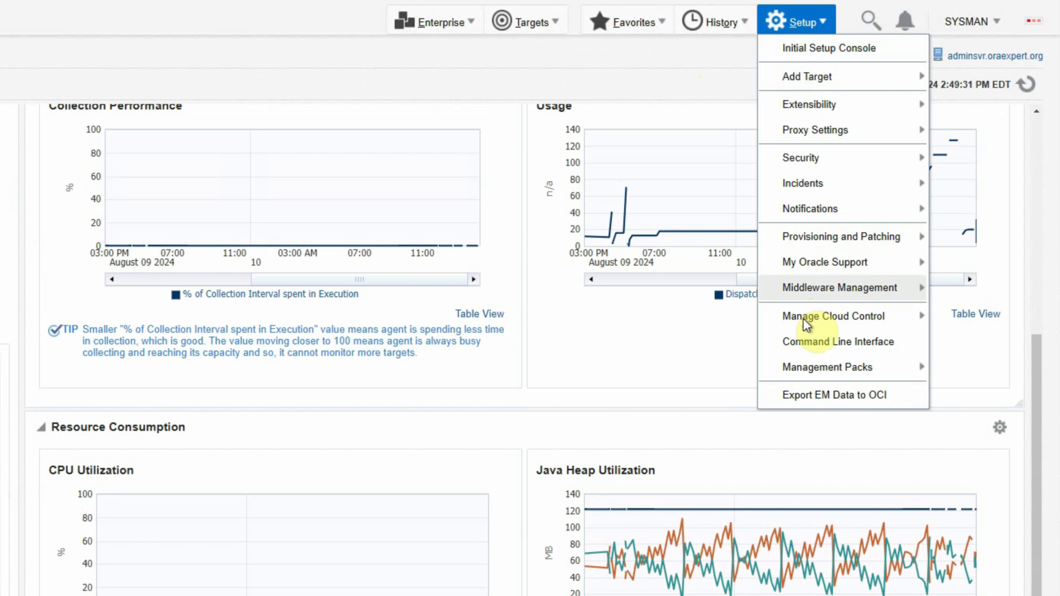
pyautogui.moveTo(808, 319)
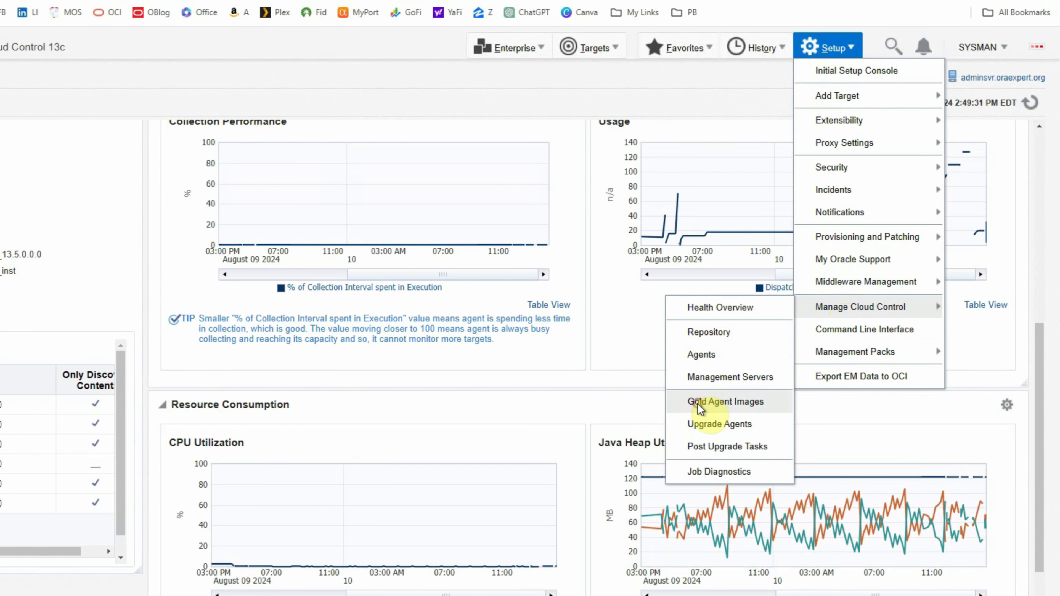
pyautogui.click(652, 430)
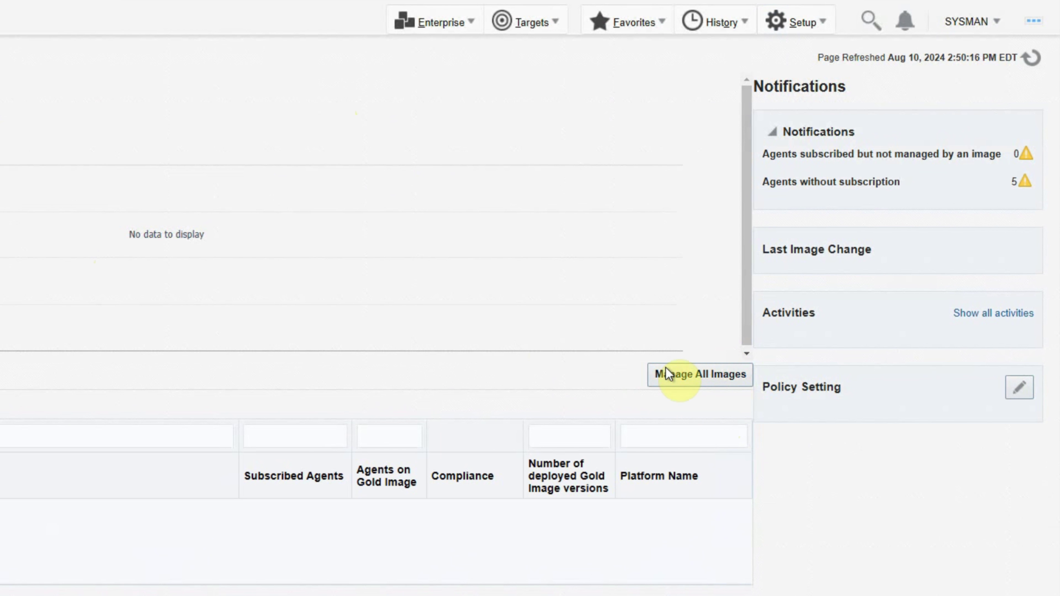
pyautogui.click(669, 374)
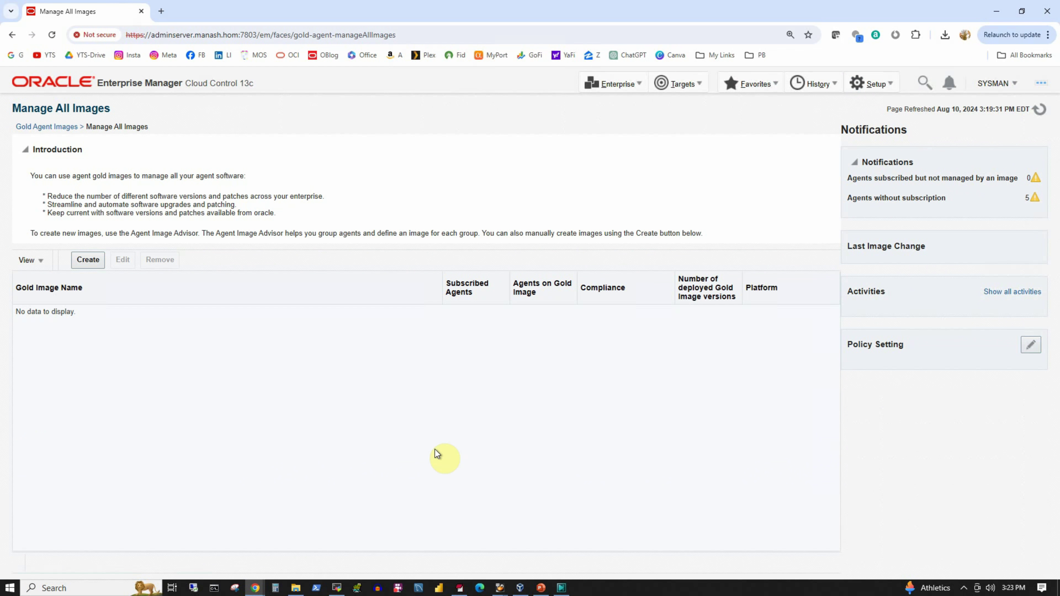
# - Create a gold image named GI_13.5_Linux_x86_64 with the description "Base 13.5 Image" for the Linux x86-64 platform
pyautogui.click(89, 261)
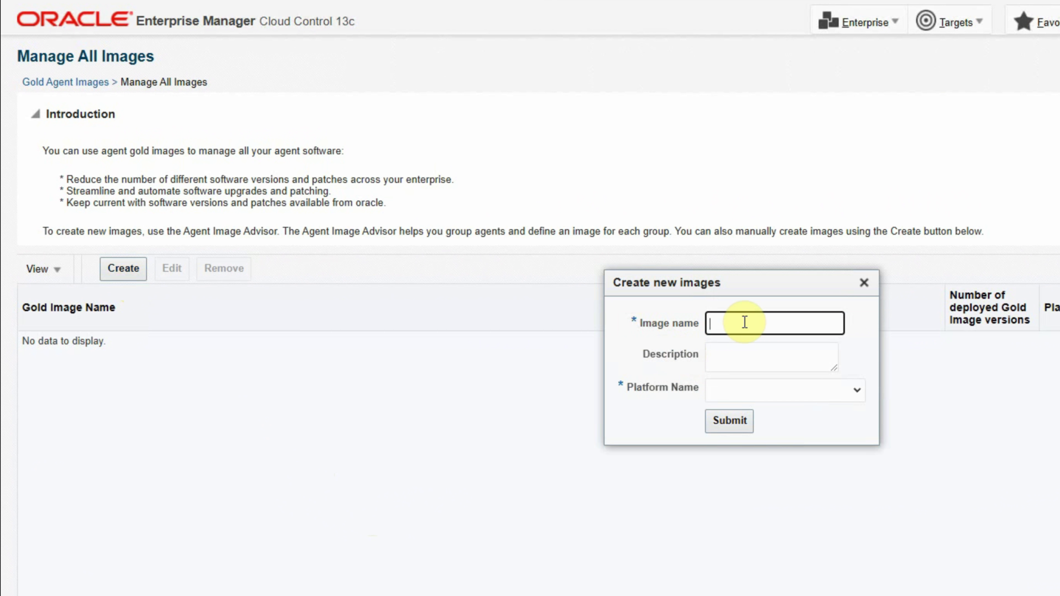
pyautogui.write('GI_13.5_Linux_x86_64')
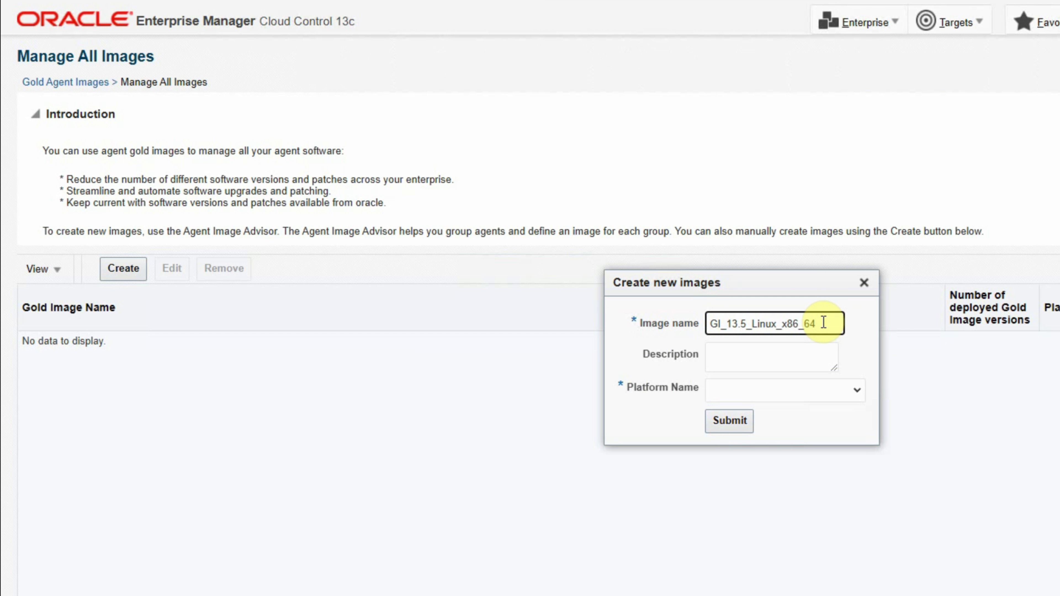
pyautogui.click(741, 358)
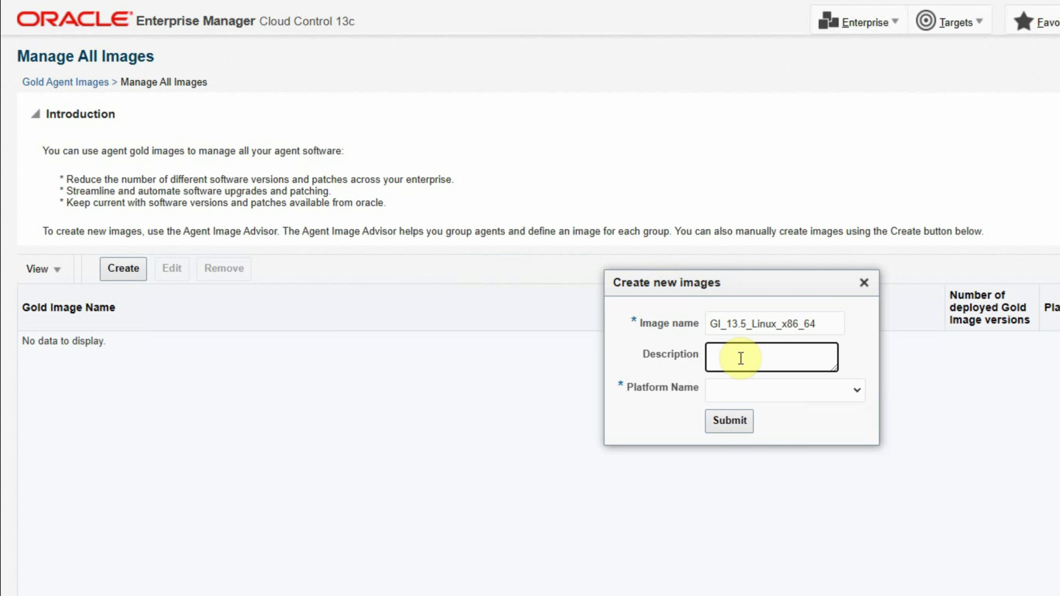
pyautogui.write('Base 13.5 Image')
pyautogui.click(791, 391)
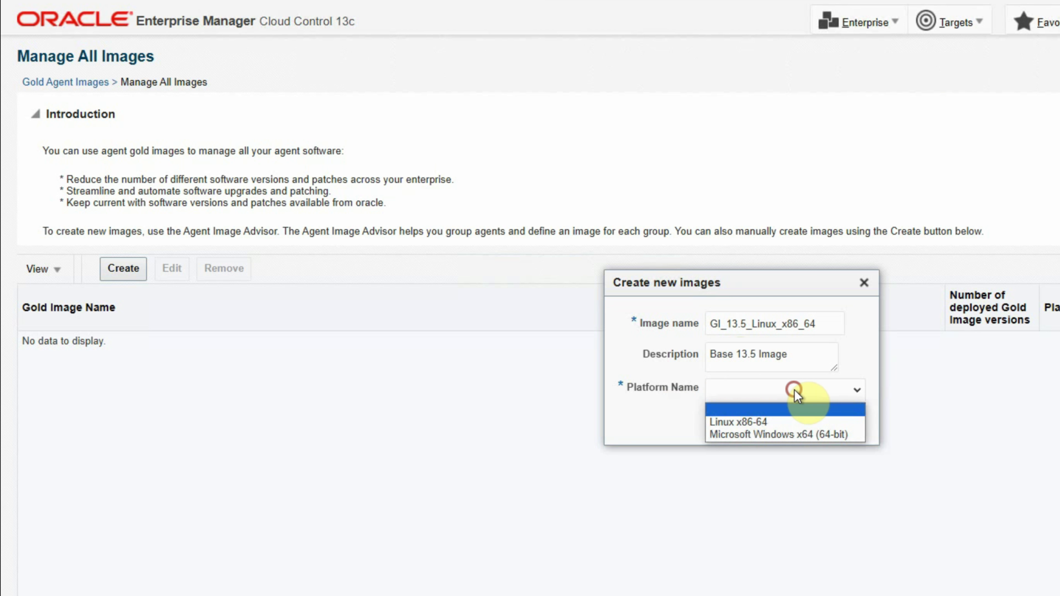
pyautogui.click(762, 426)
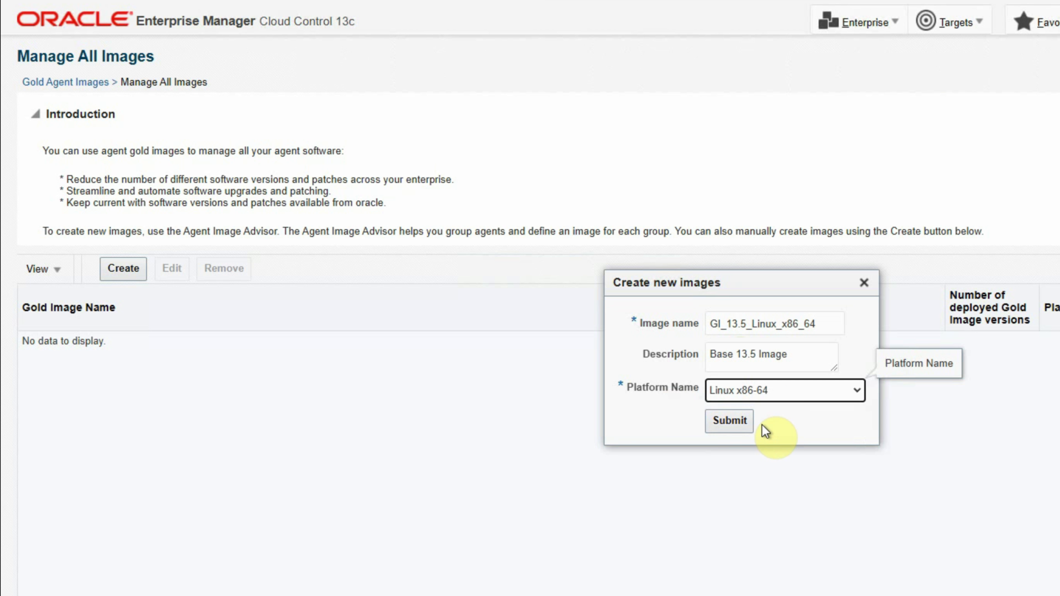
pyautogui.click(714, 422)
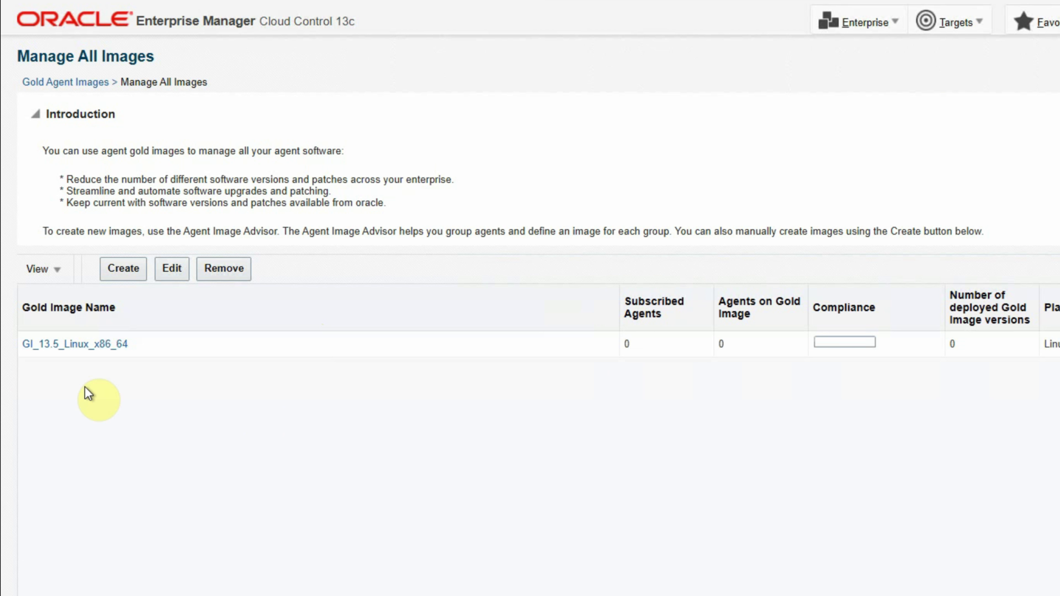
# - Start a new version of the GI_13.5_Linux_x86_64 image, named agent_13.5.0.0.1 with the description v1
pyautogui.click(65, 350)
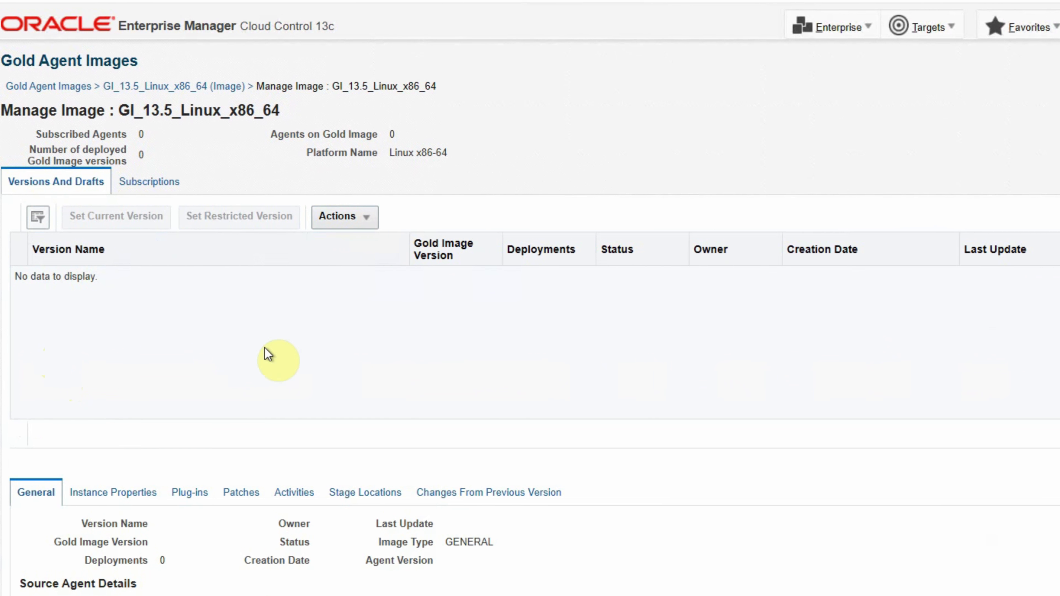
pyautogui.click(370, 220)
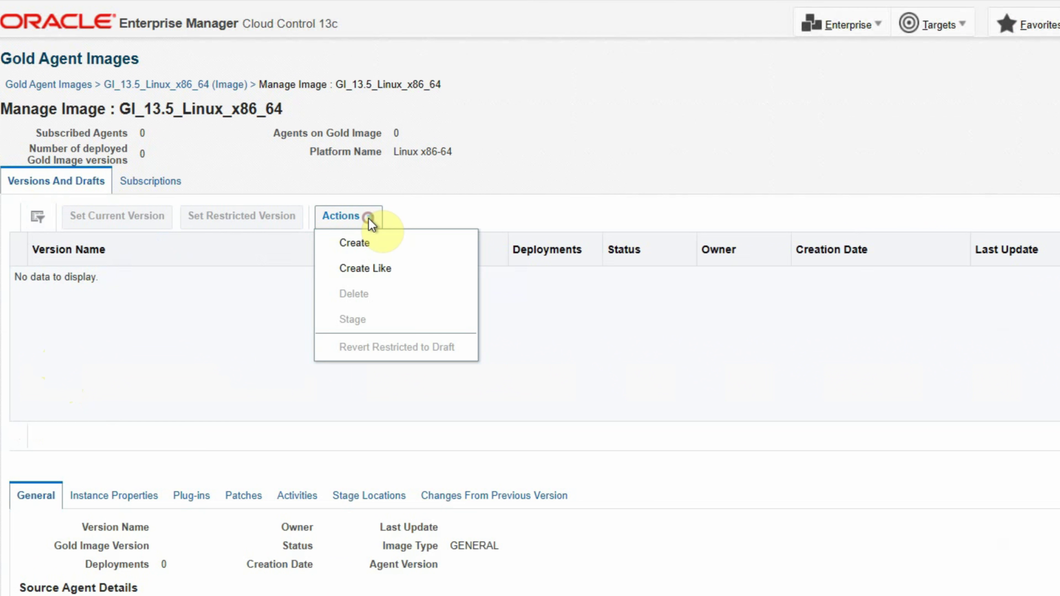
pyautogui.click(359, 244)
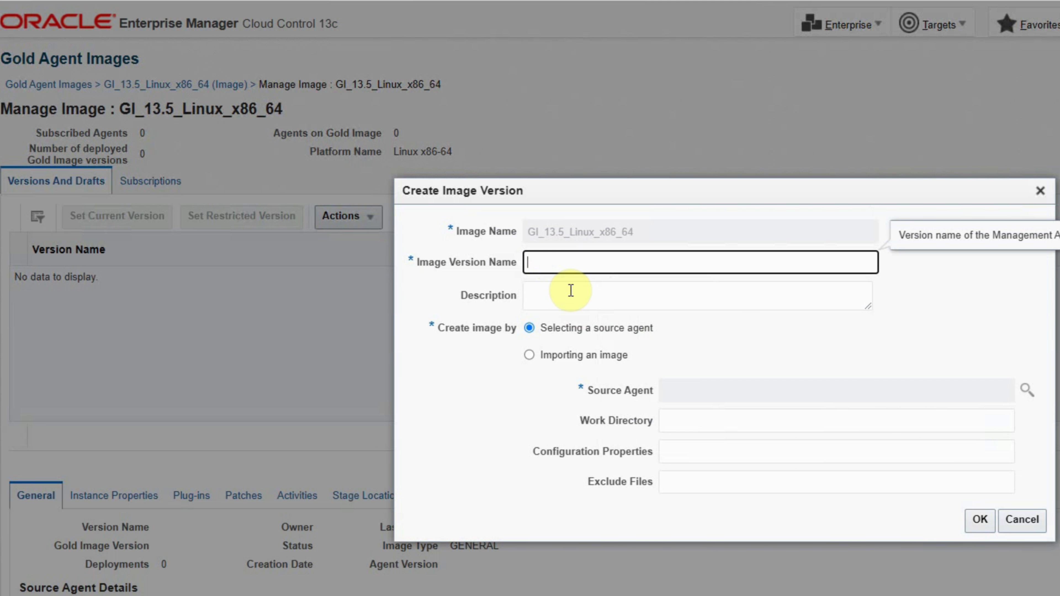
pyautogui.write('agent_')
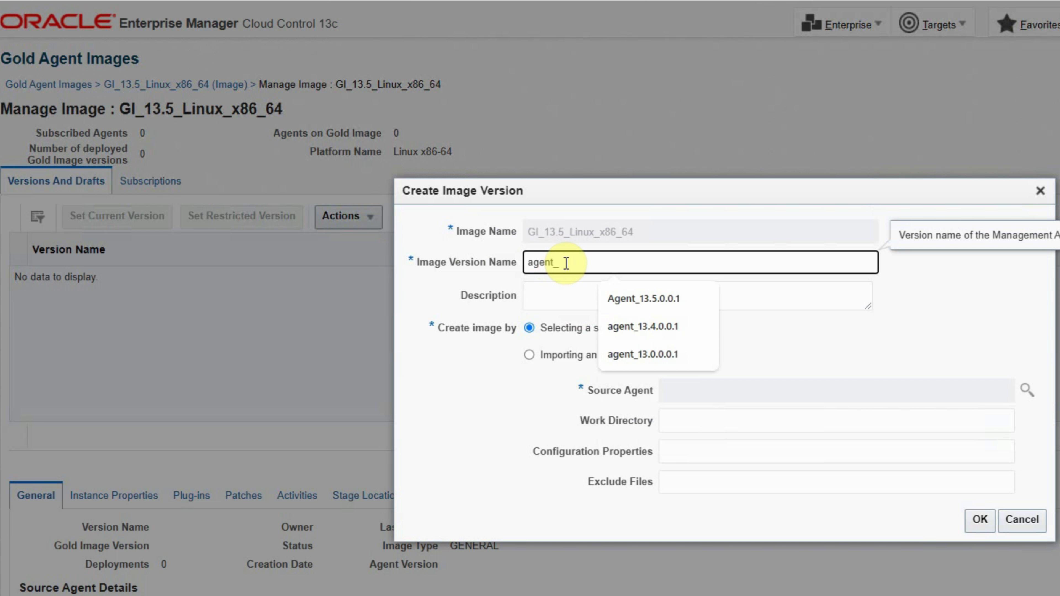
pyautogui.write('13.5.0.0')
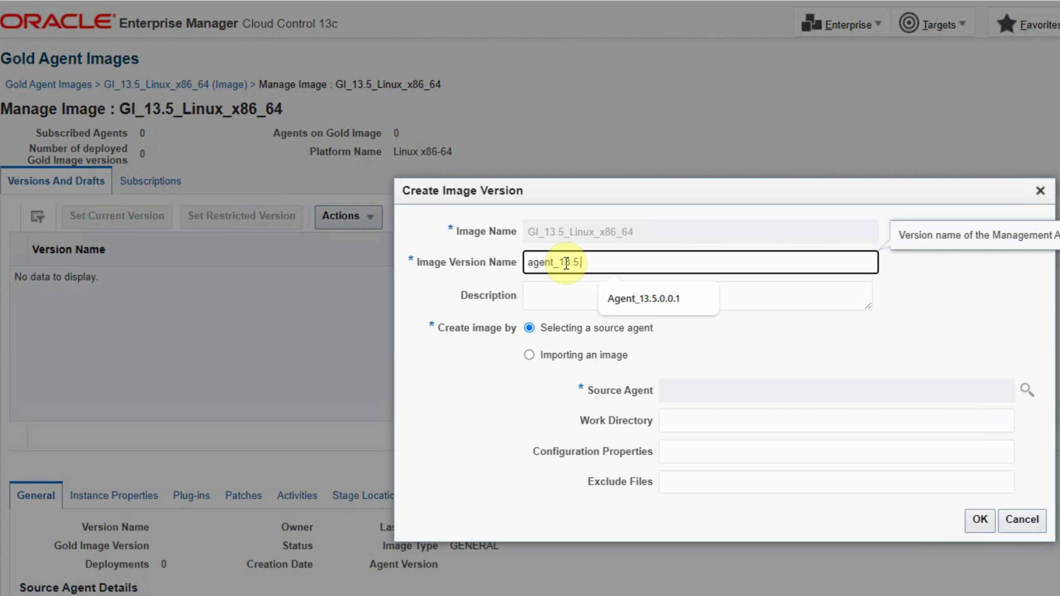
pyautogui.write('.1')
pyautogui.click(552, 289)
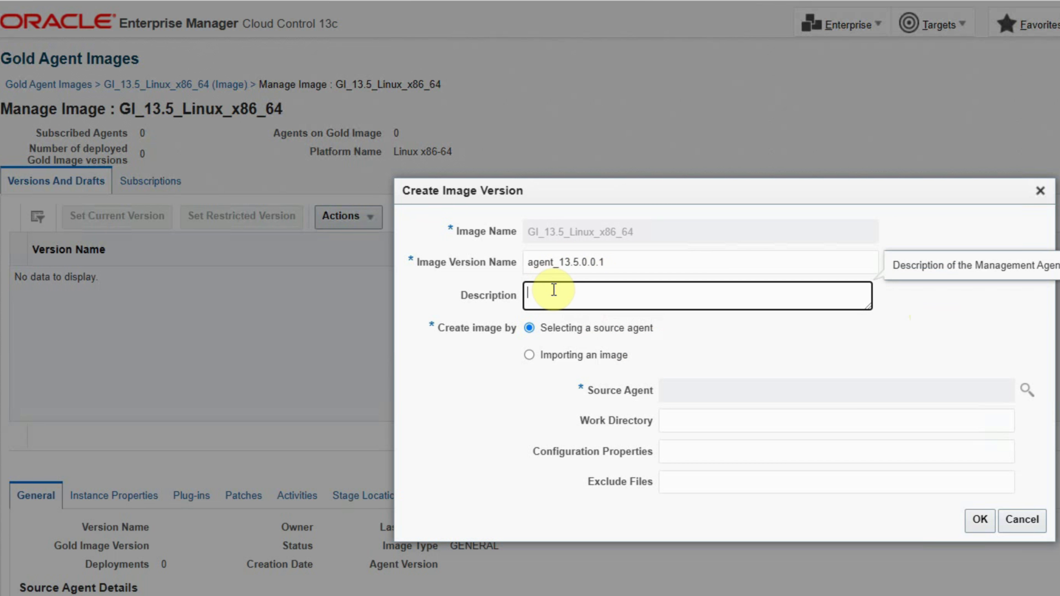
pyautogui.write('v1')
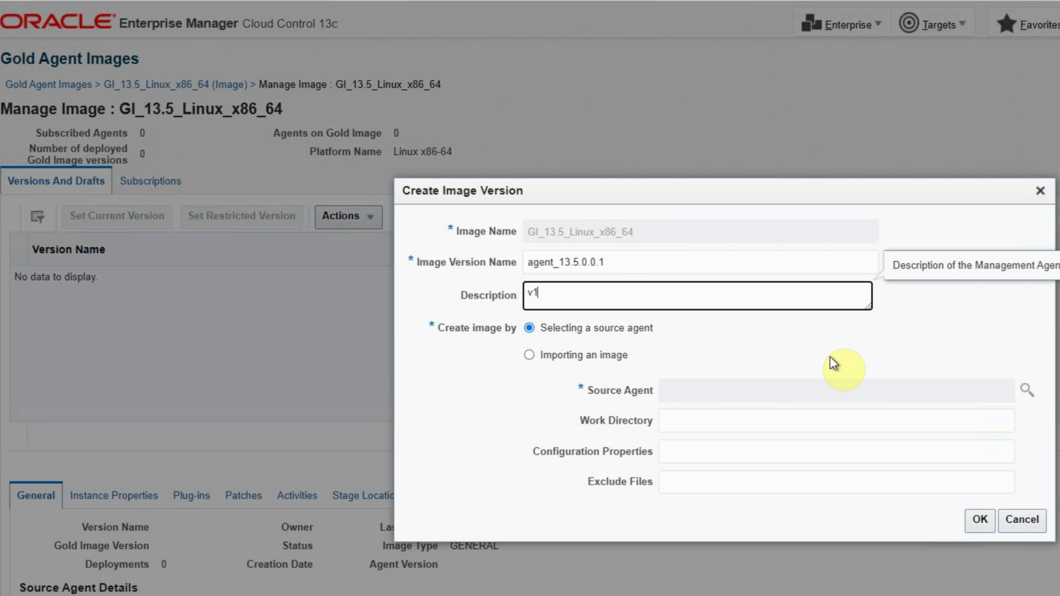
# - Choose adminsvr.oraexpert.org:3871 as the source agent for the image version and leave the work directory blank
pyautogui.click(1027, 391)
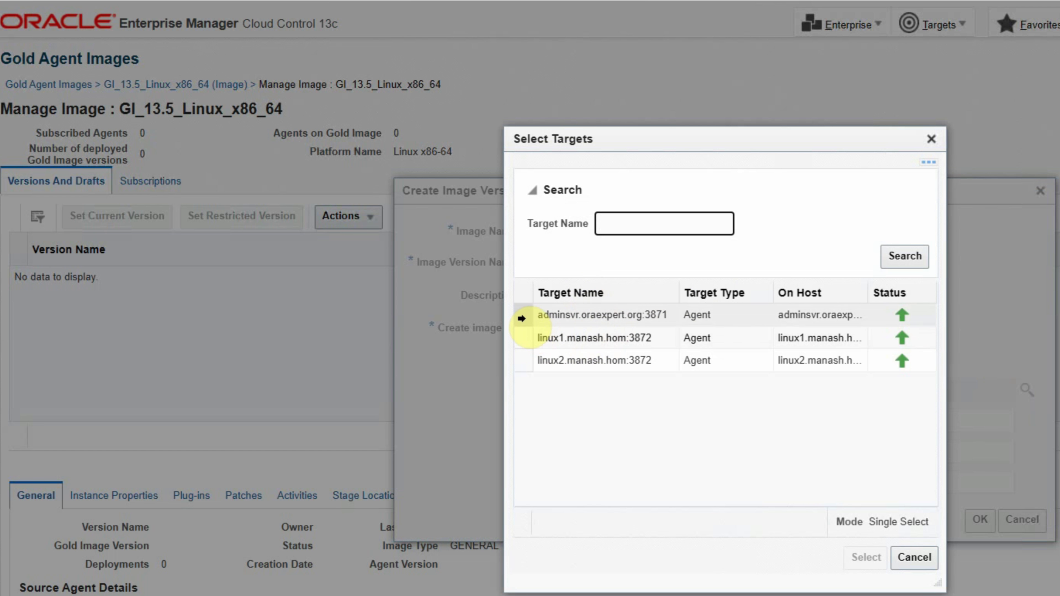
pyautogui.click(522, 318)
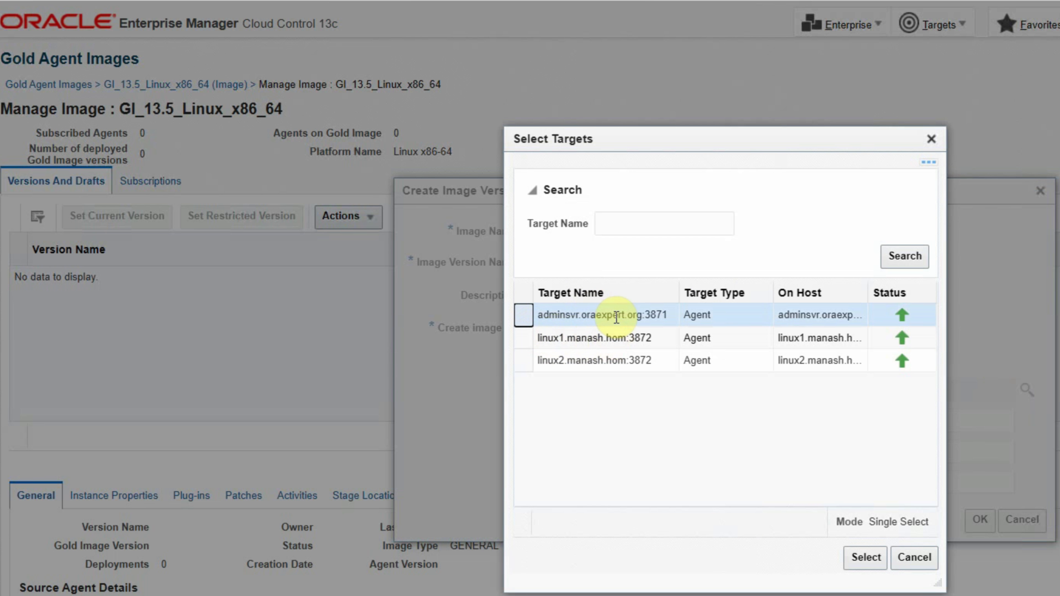
pyautogui.click(861, 564)
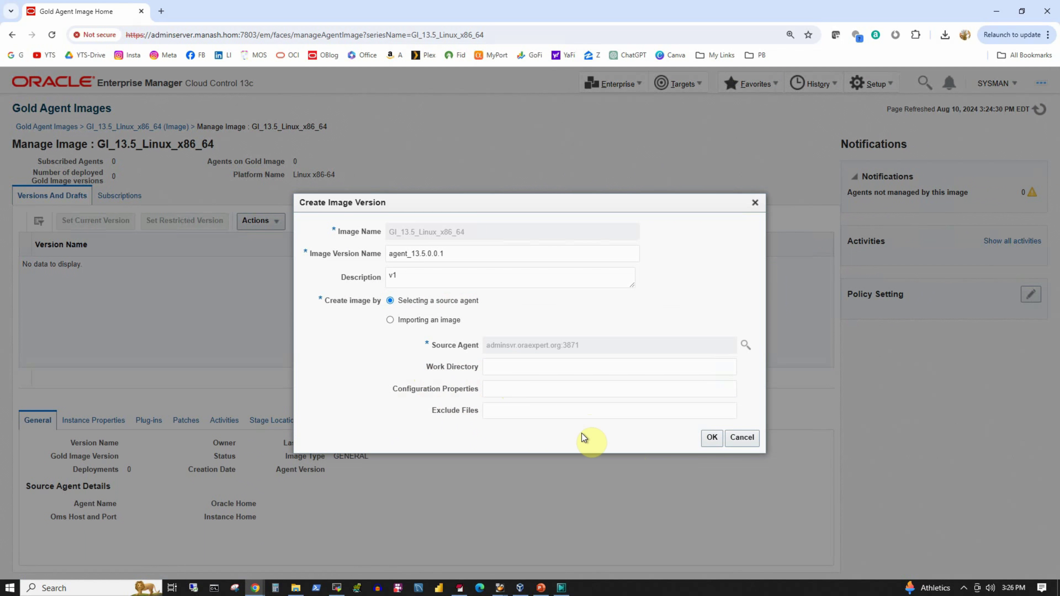
pyautogui.click(503, 367)
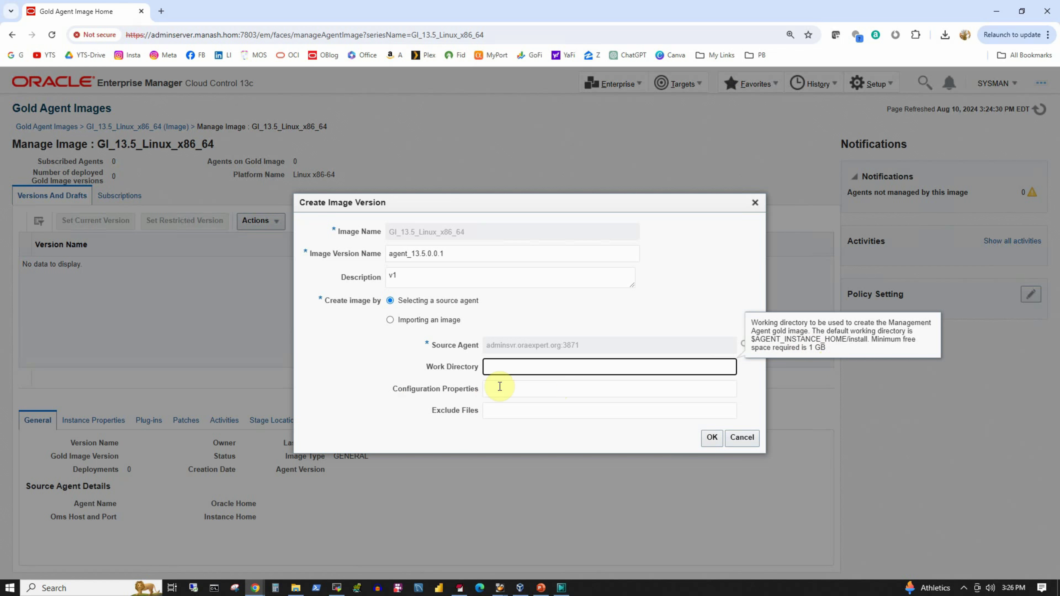
pyautogui.click(504, 444)
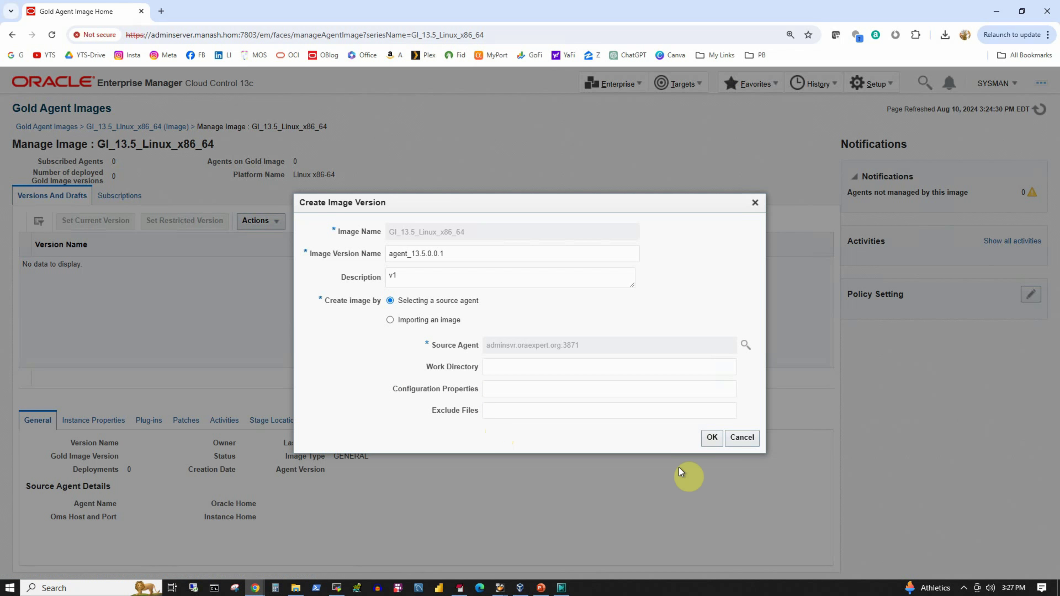
# - Submit the creation of the agent_13.5.0.0.1 image version and open the activity details of its job
pyautogui.click(714, 443)
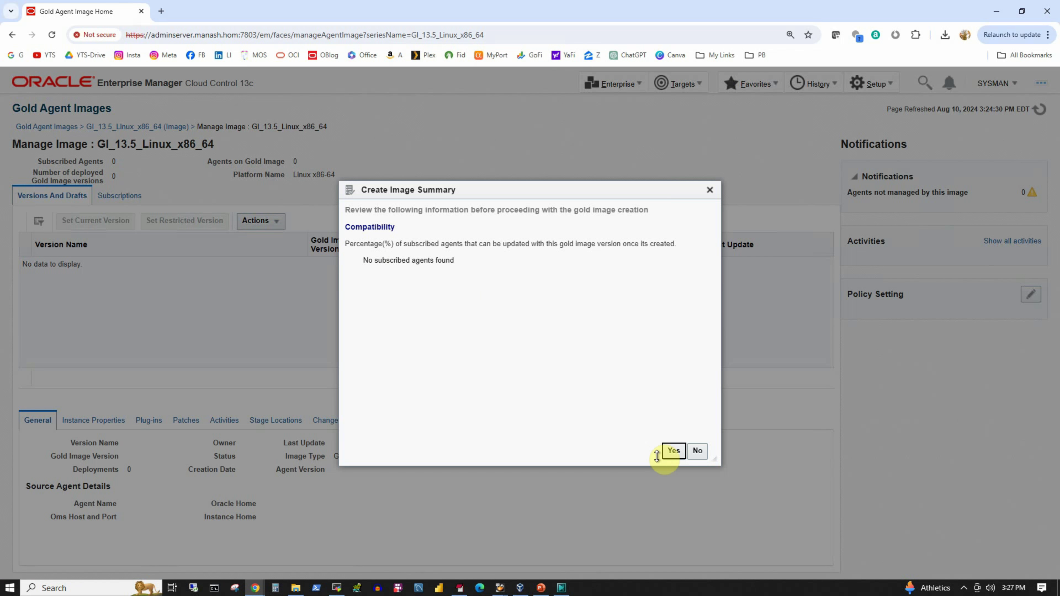
pyautogui.click(673, 451)
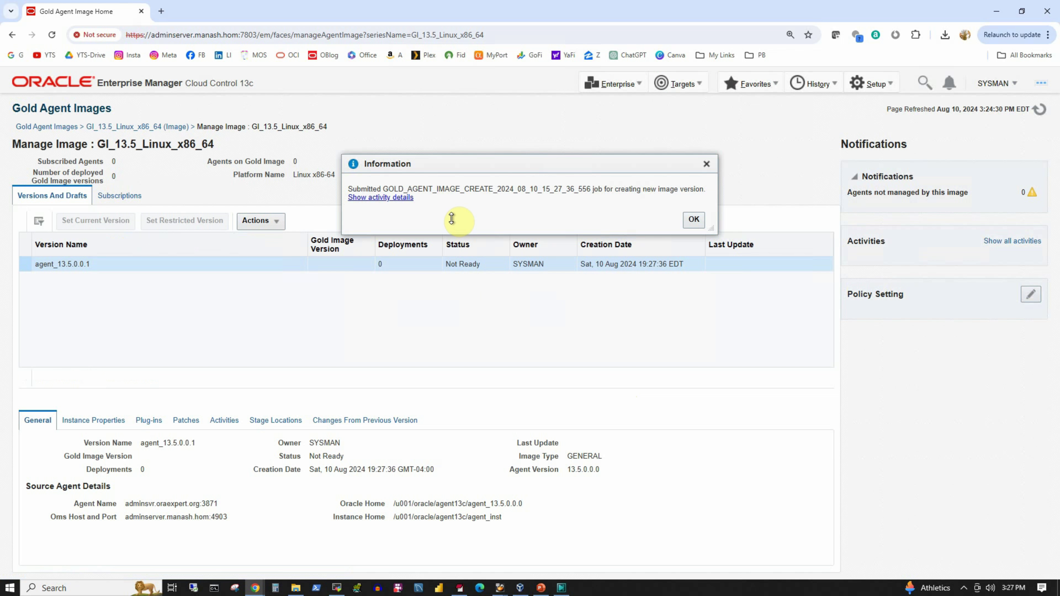
pyautogui.click(373, 199)
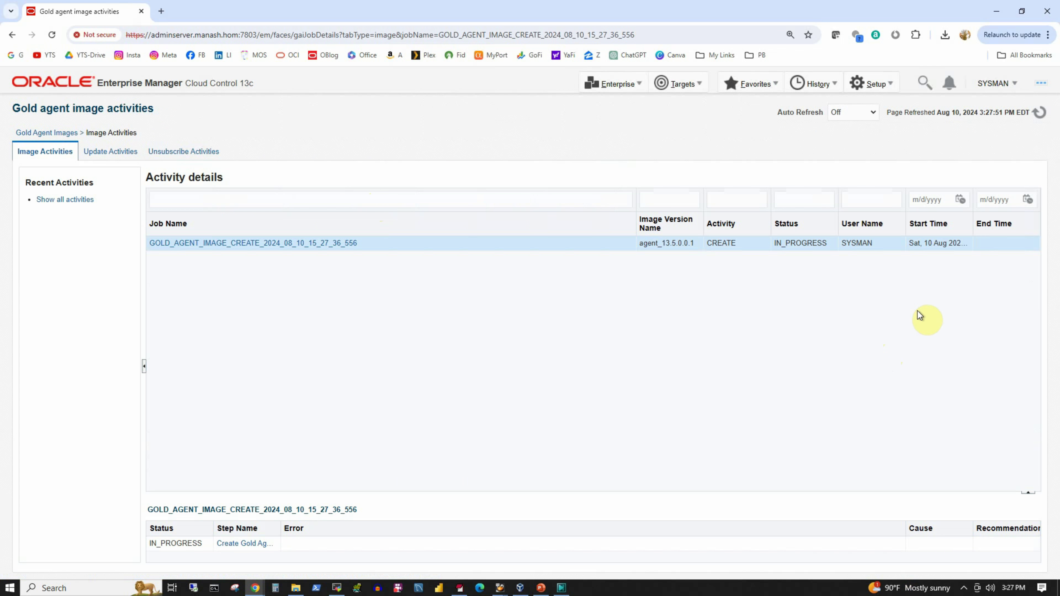
# - Set the image activities page to refresh every 15 seconds and enlarge the job's step details area and Step Name column
pyautogui.click(860, 114)
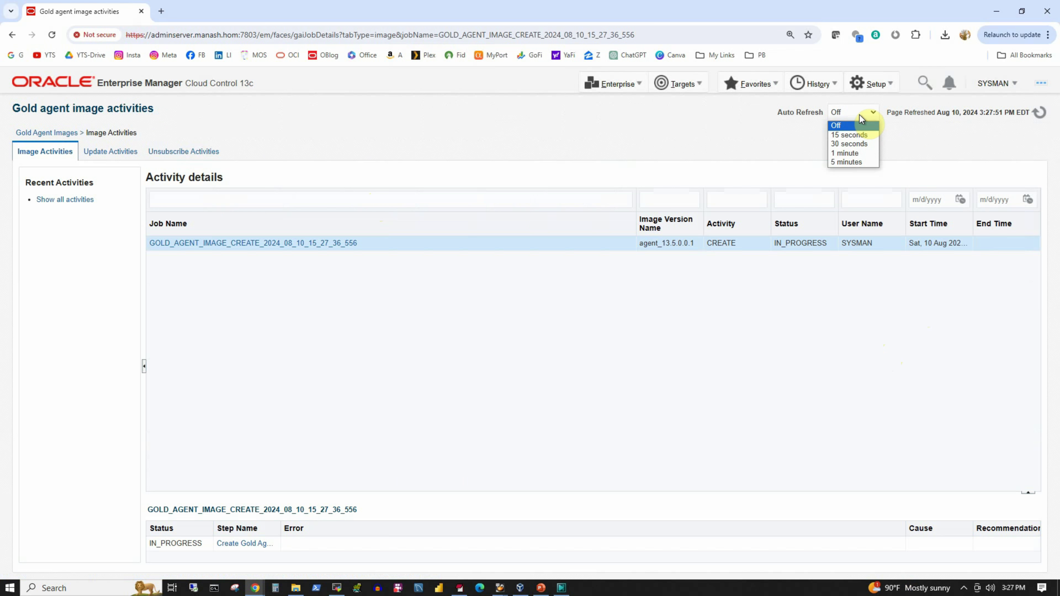
pyautogui.click(863, 134)
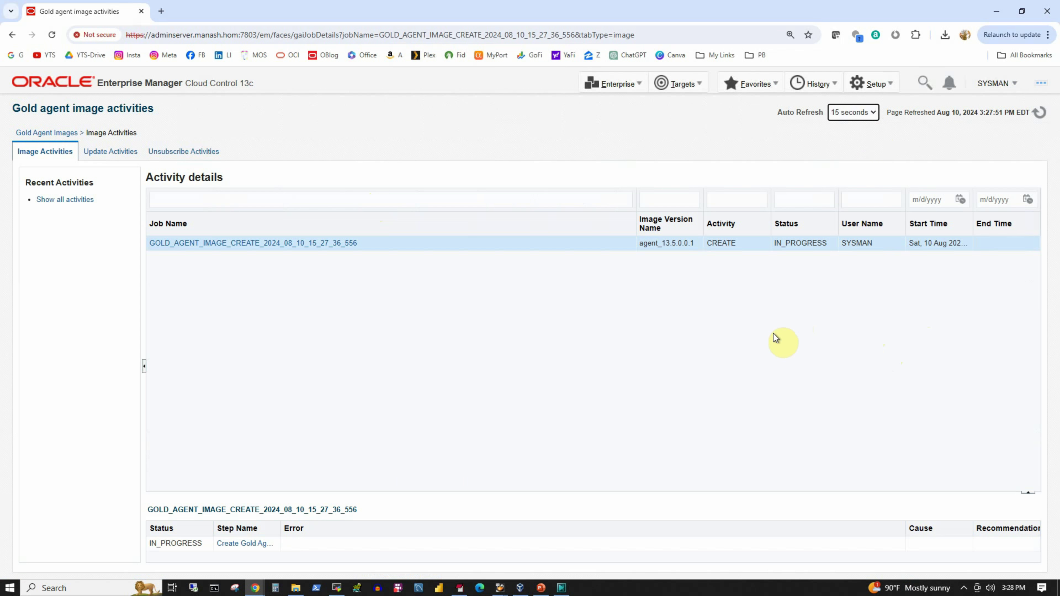
pyautogui.moveTo(795, 493); pyautogui.dragTo(811, 306)
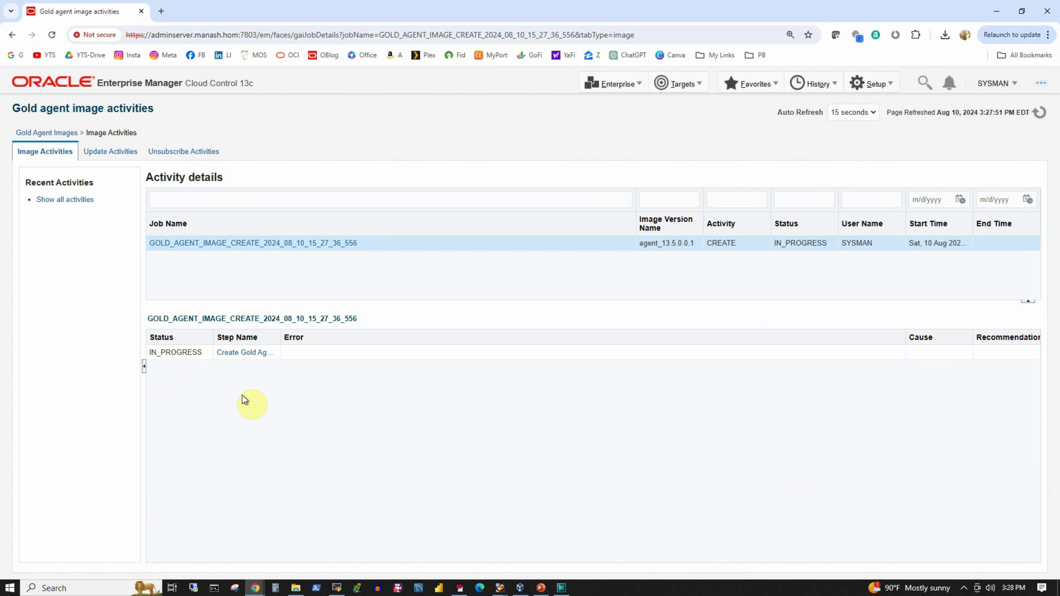
pyautogui.moveTo(280, 338); pyautogui.dragTo(360, 356)
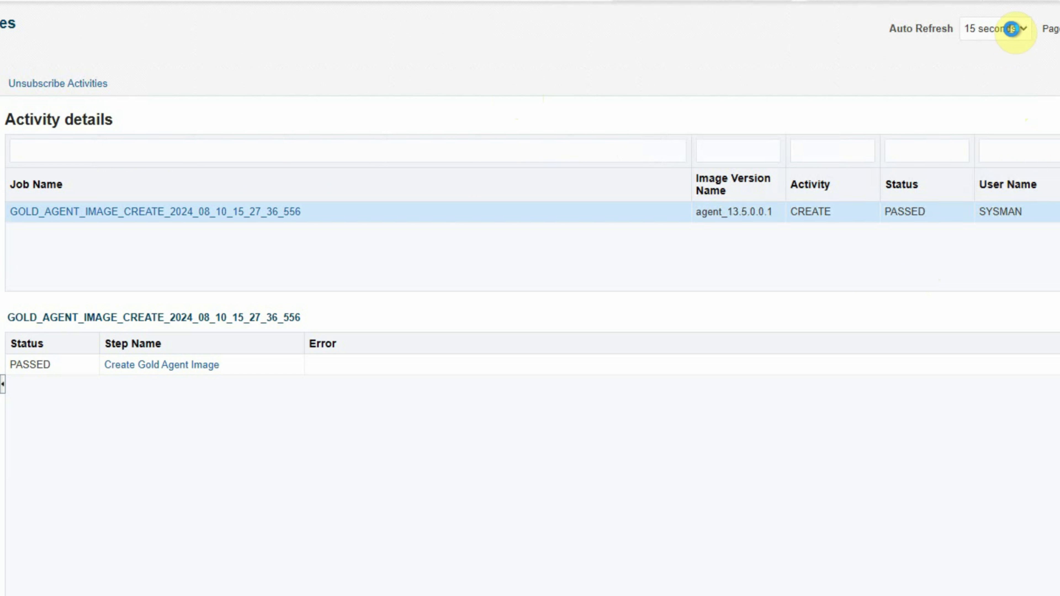
# - Turn off auto refresh and open the version and subscription management page of the GI_13.5_Linux_x86_64 image
pyautogui.click(1012, 29)
pyautogui.click(995, 47)
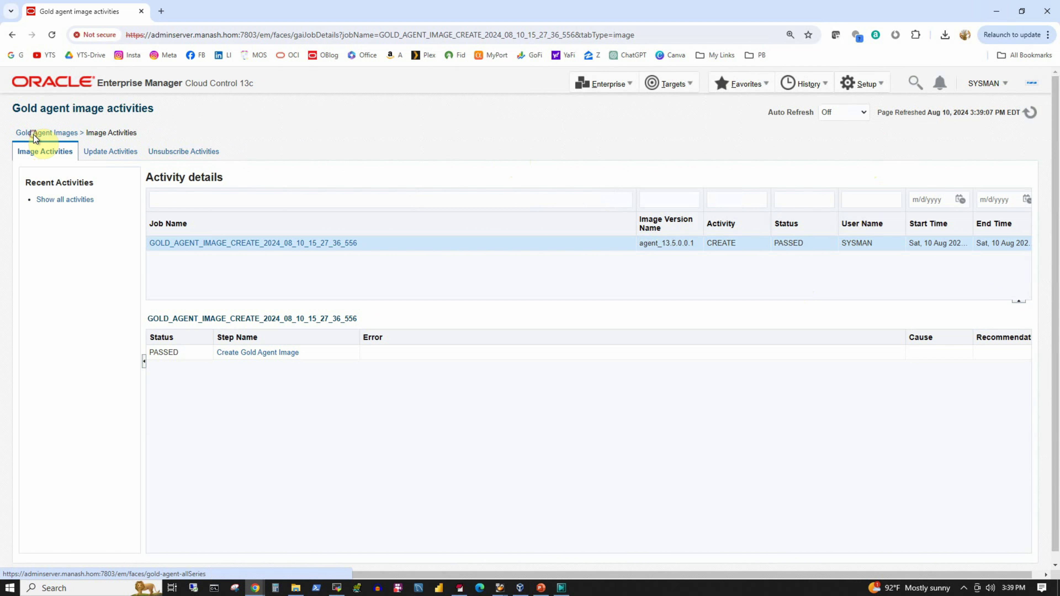
pyautogui.click(34, 134)
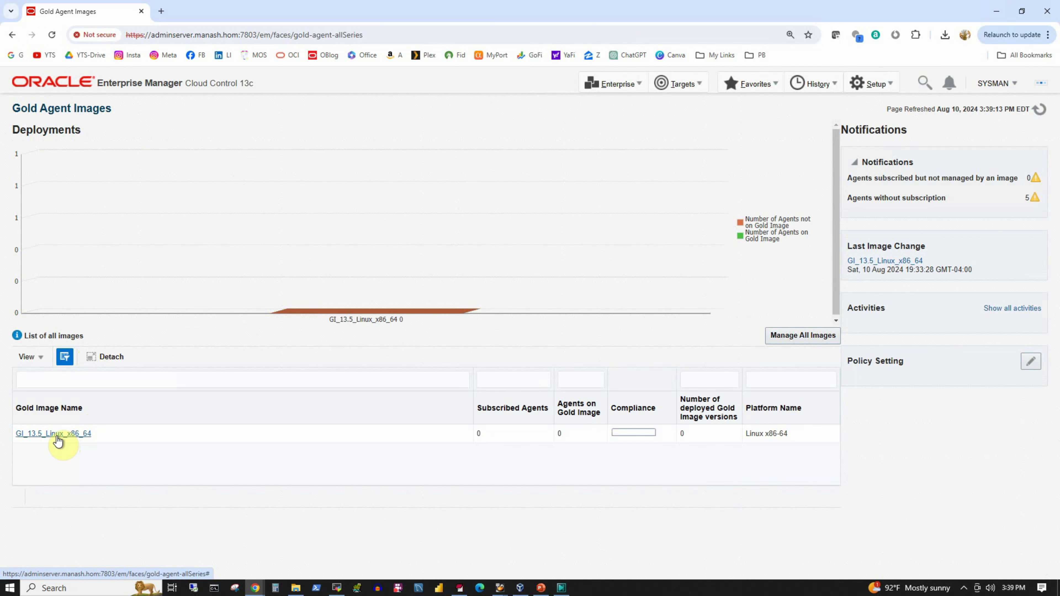
pyautogui.click(57, 436)
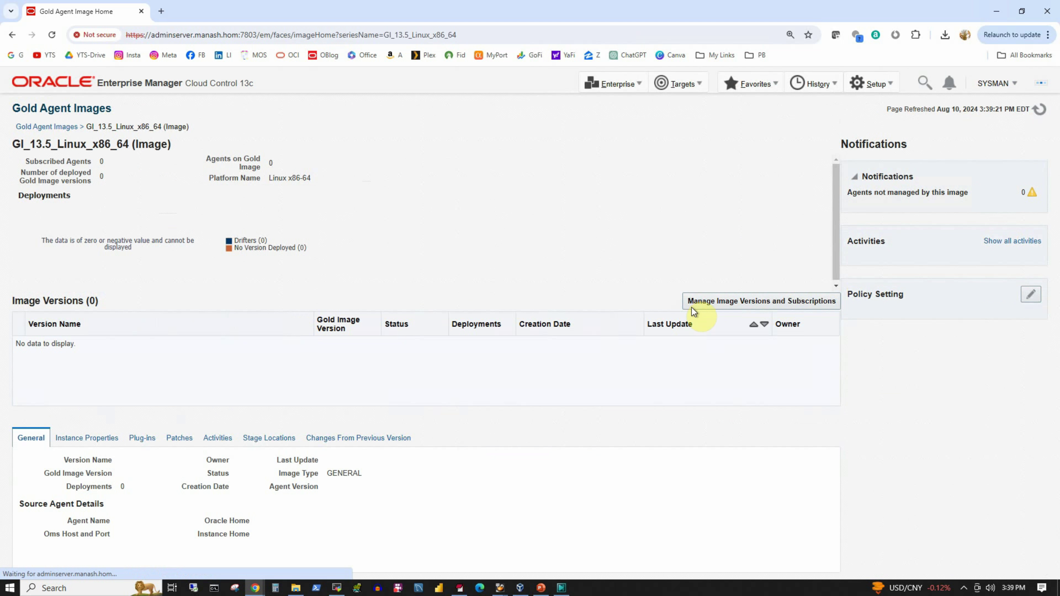
pyautogui.click(764, 305)
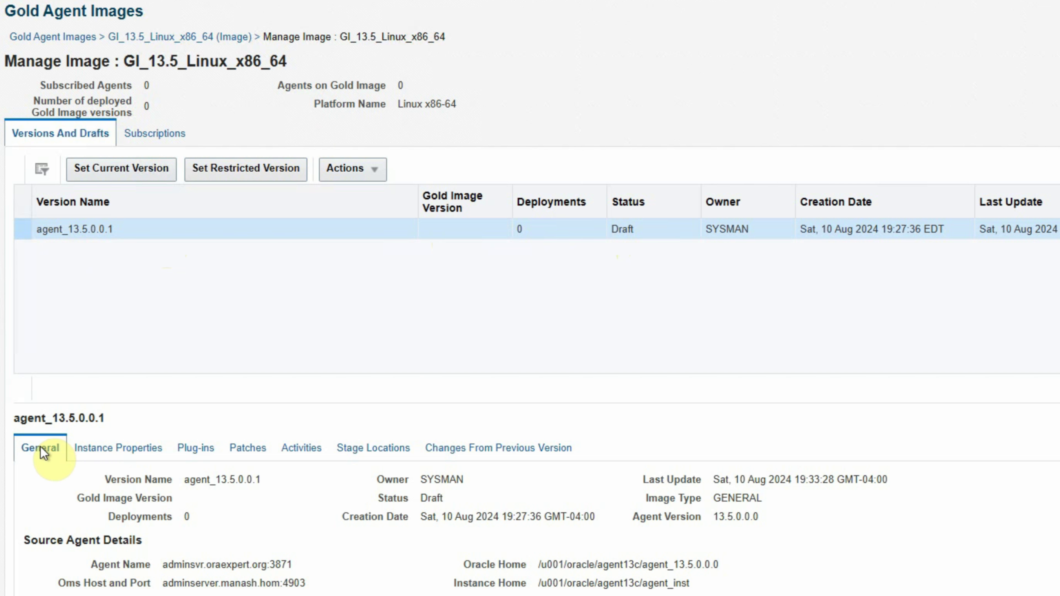
# - Review the instance properties, plug-ins, patches and activities of image version agent_13.5.0.0.1
pyautogui.click(125, 451)
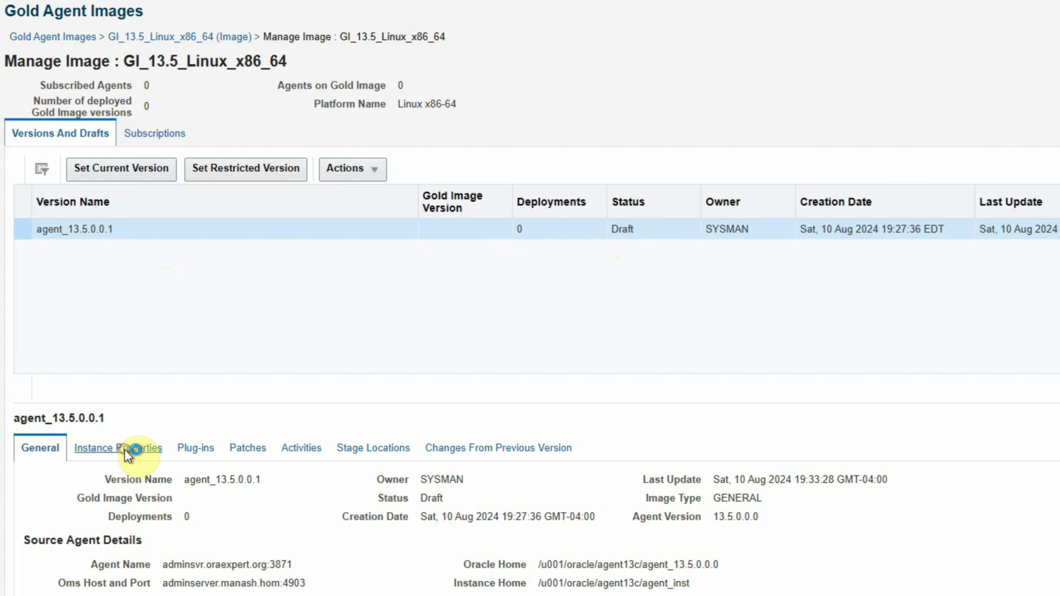
pyautogui.click(207, 452)
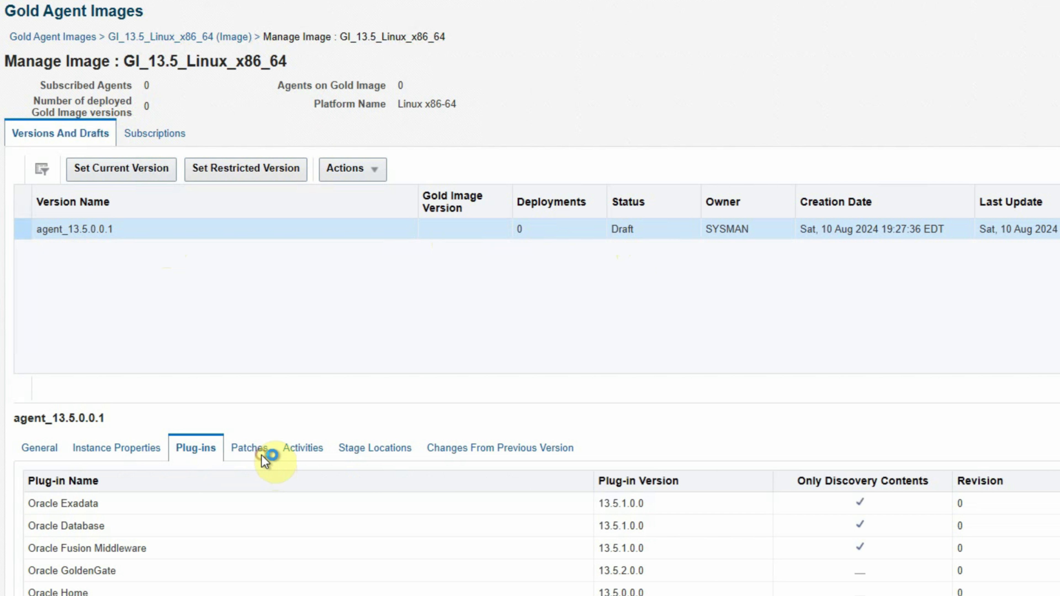
pyautogui.click(261, 454)
pyautogui.click(306, 453)
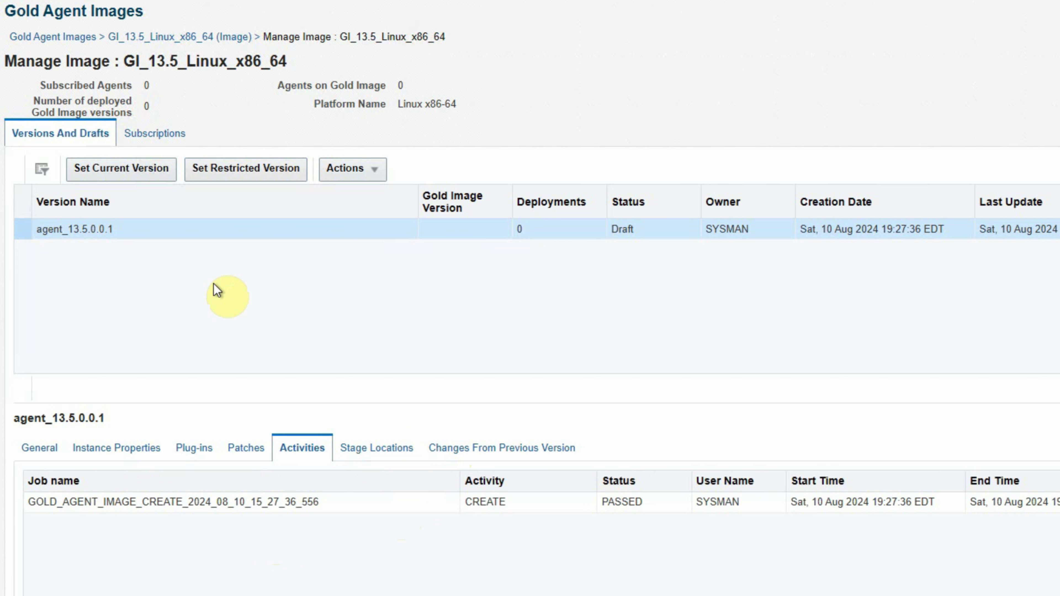
# - Set agent_13.5.0.0.1 as the current version of the gold image
pyautogui.click(138, 236)
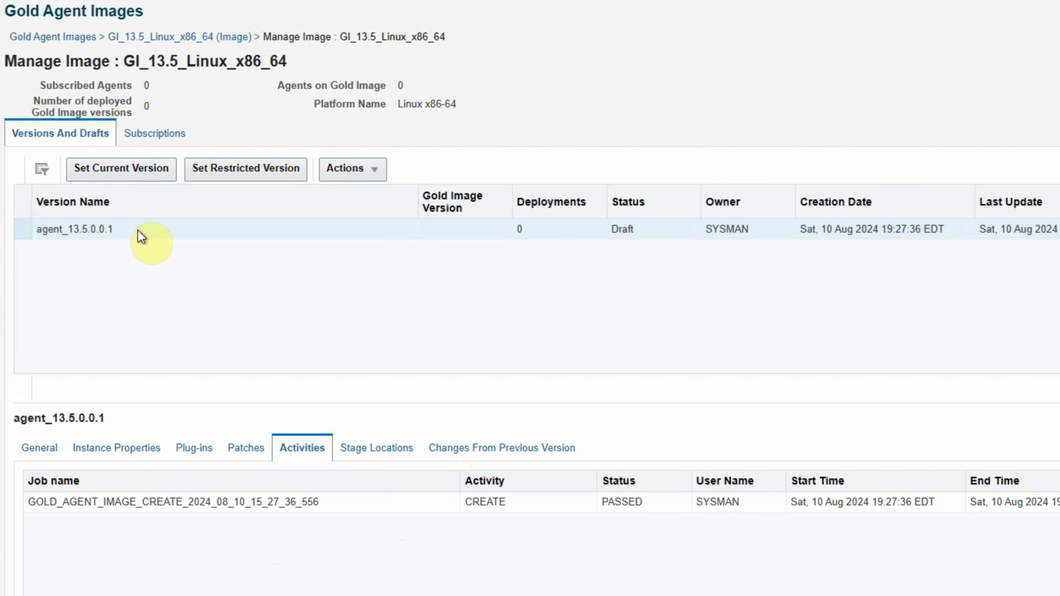
pyautogui.click(145, 228)
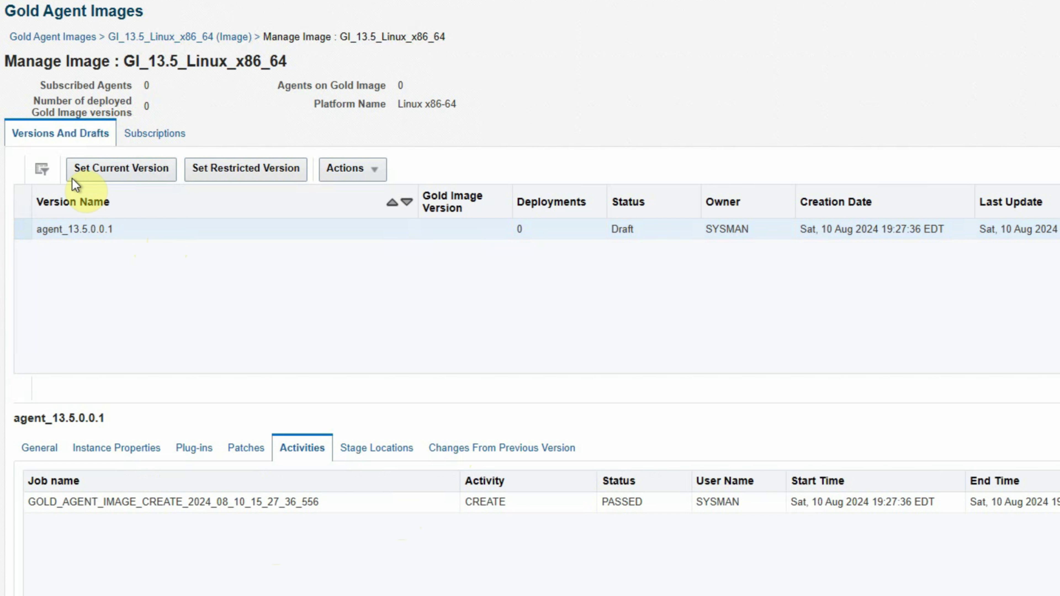
pyautogui.click(154, 230)
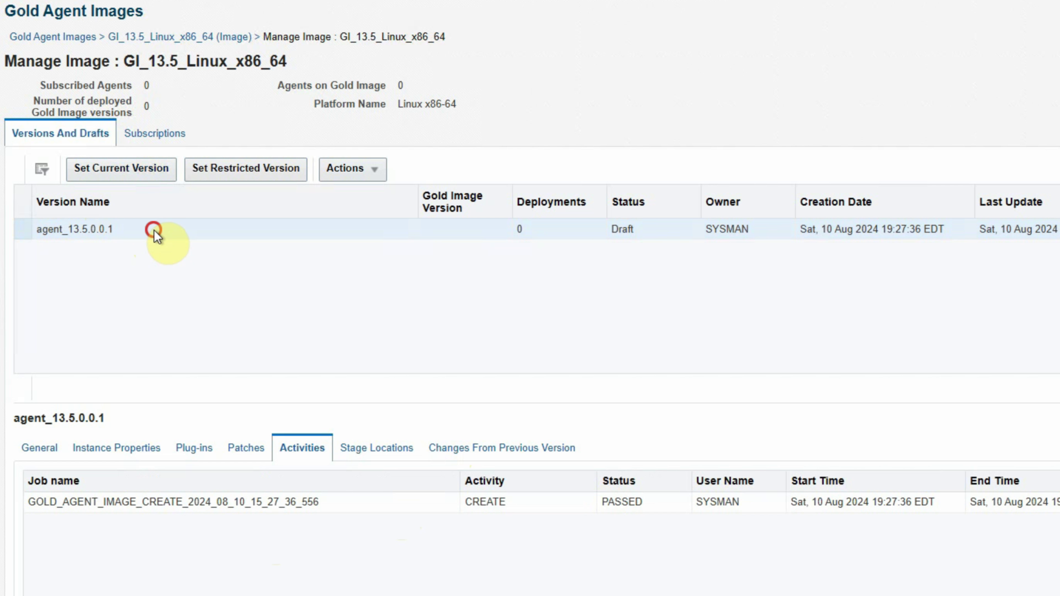
pyautogui.click(104, 170)
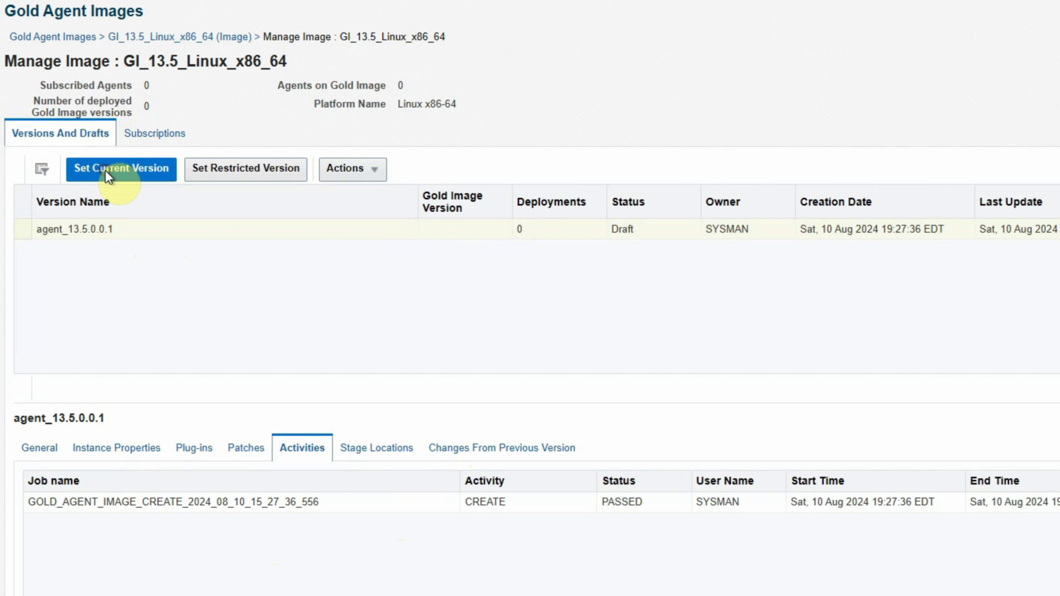
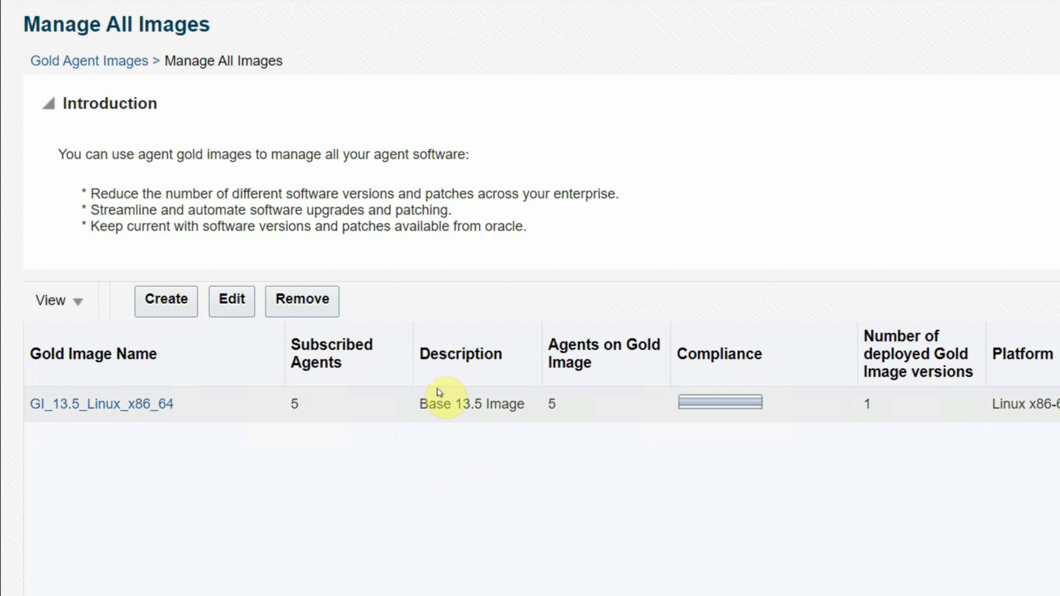
# - Switch to the Adminsvr session in MobaXterm, clear the terminal, and list the contents of /tmp in long format by reverse time
pyautogui.hotkey('ctrl', '-')
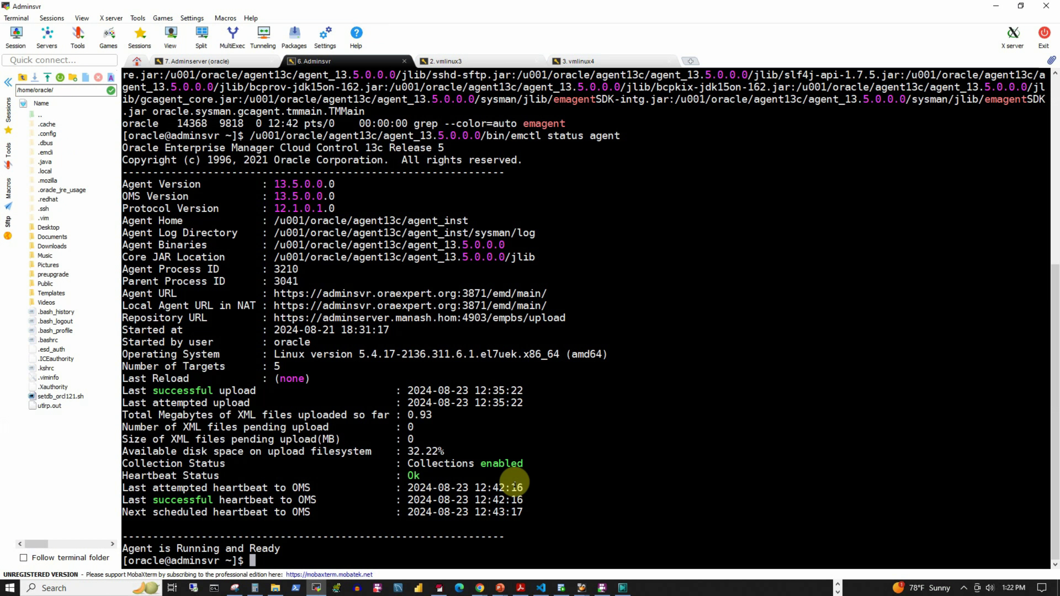
pyautogui.write('clear')
pyautogui.press('Return')
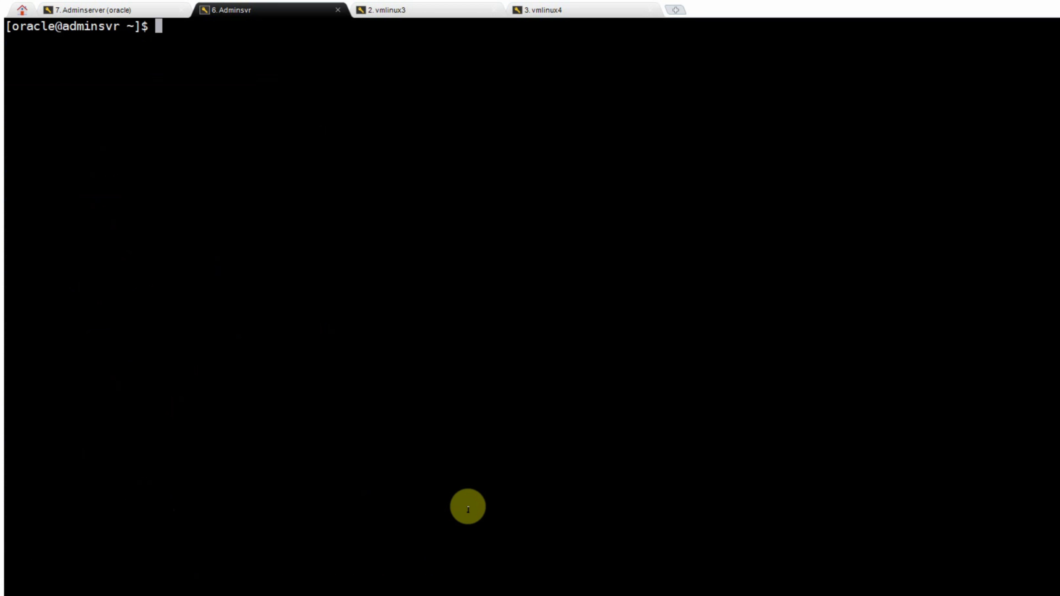
pyautogui.write('cd /tmp')
pyautogui.press('Return')
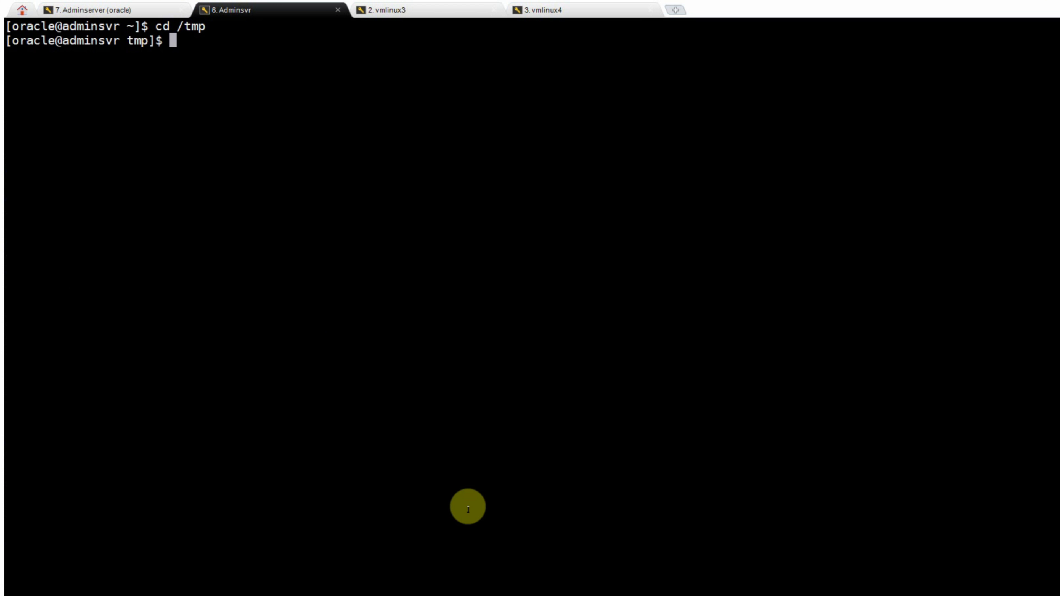
pyautogui.write('ls -lrt')
pyautogui.press('Return')
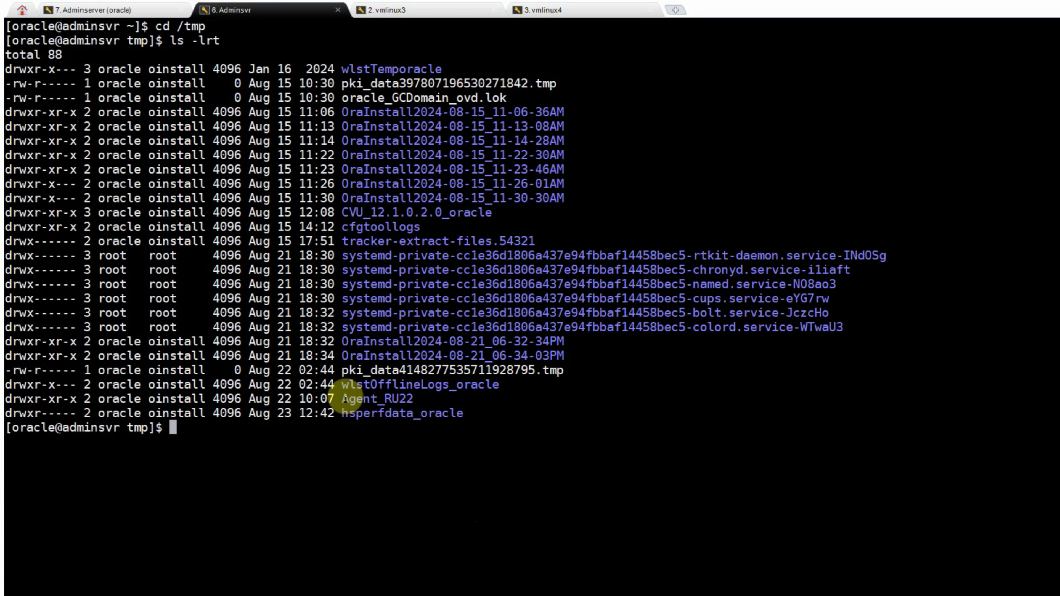
# - Change to the Agent_RU22 directory and list its files in long format by reverse time
pyautogui.moveTo(343, 399); pyautogui.dragTo(413, 399)
pyautogui.hotkey('ctrl', 'c')
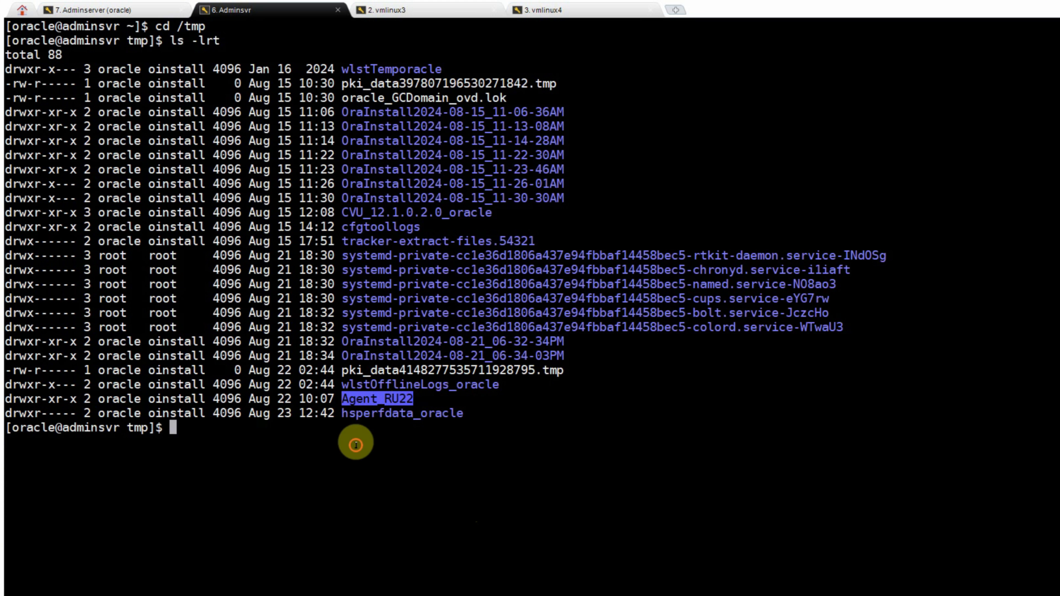
pyautogui.click(355, 445)
pyautogui.write('cd')
pyautogui.rightClick(412, 506)
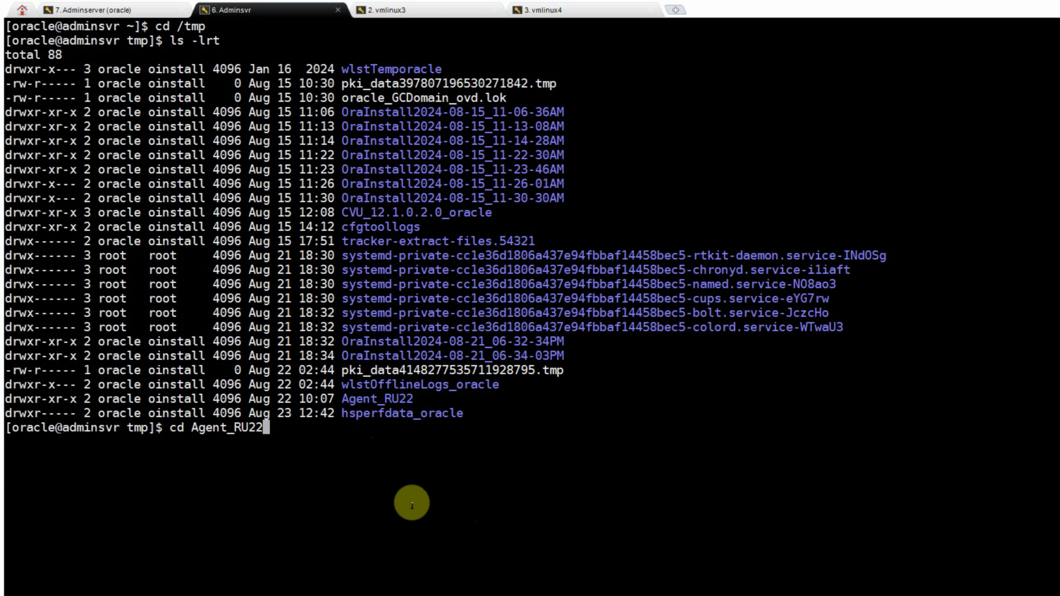
pyautogui.press('Return')
pyautogui.write('ls -lrt')
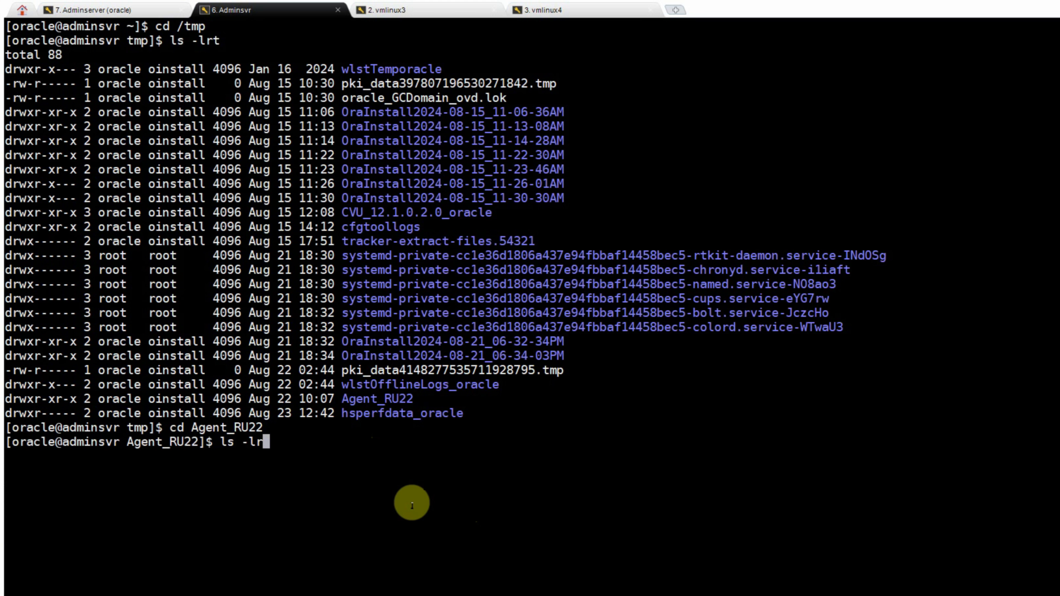
pyautogui.press('Return')
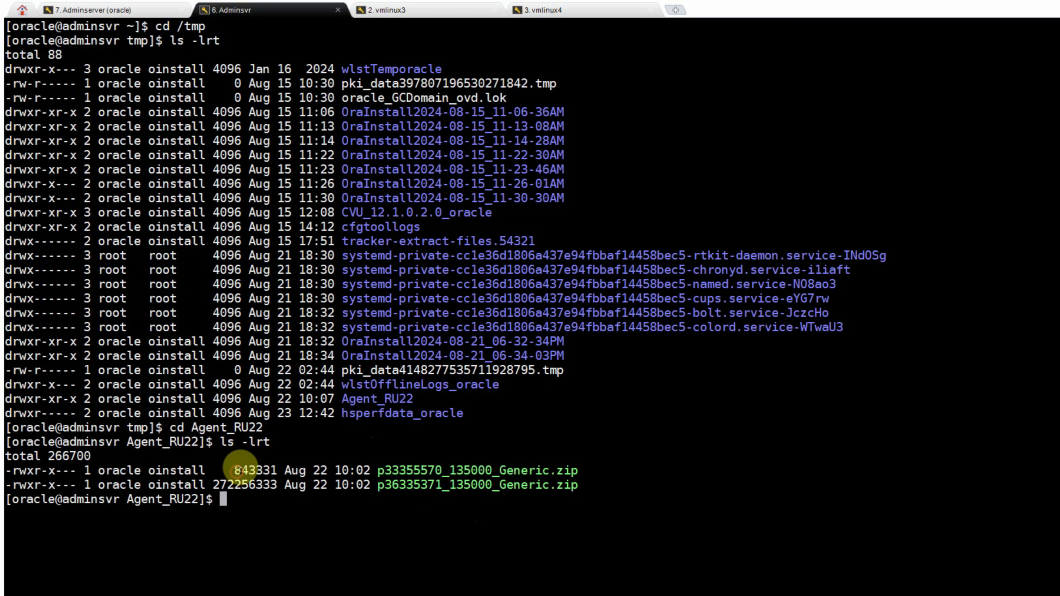
pyautogui.doubleClick(250, 471)
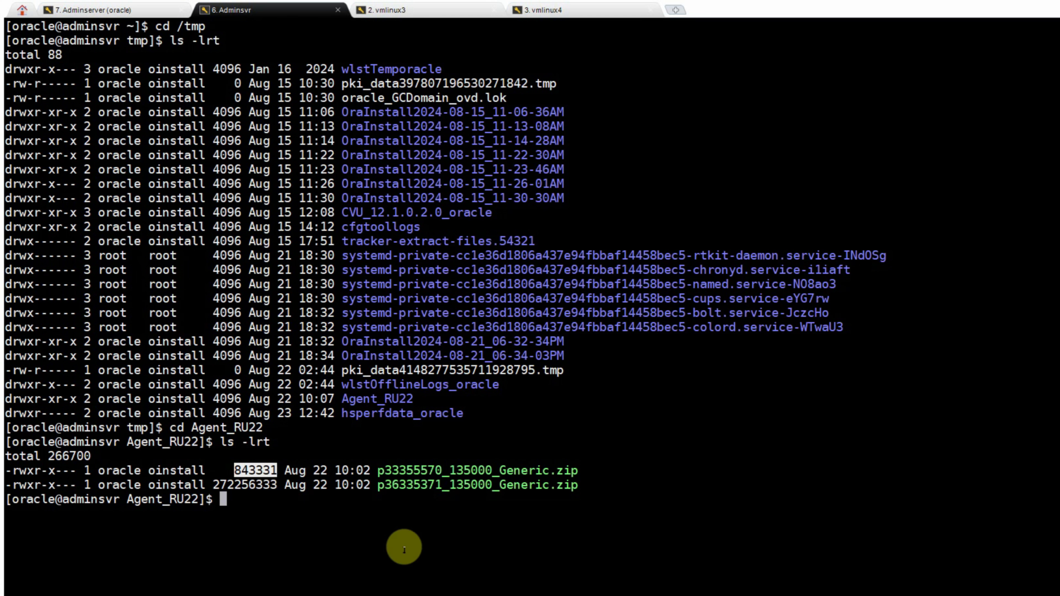
pyautogui.click(291, 535)
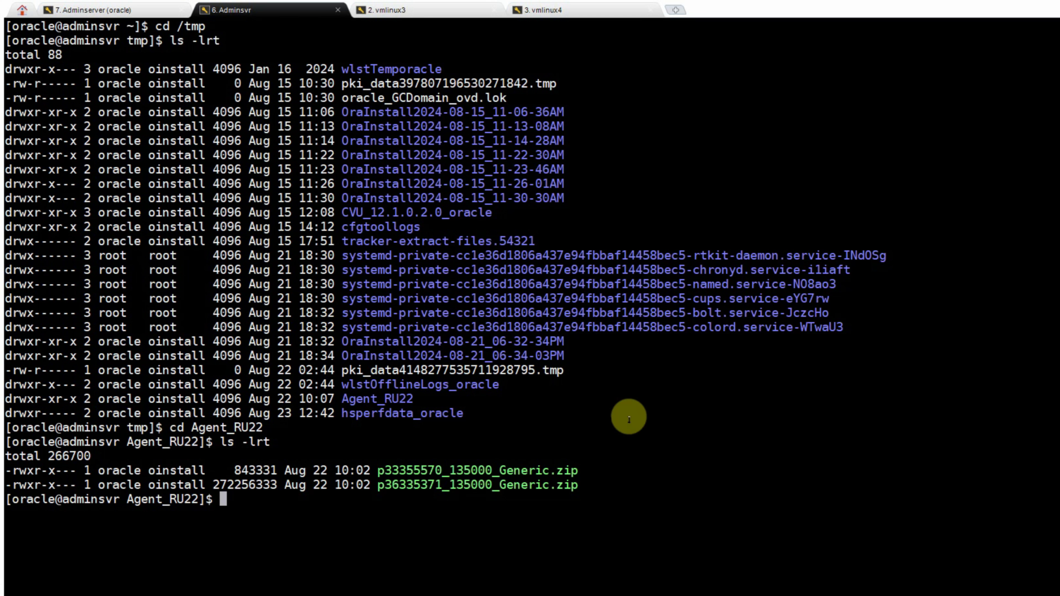
# - Unzip p33355570_135000_Generic.zip into a directory named p33355570
pyautogui.write('unzip')
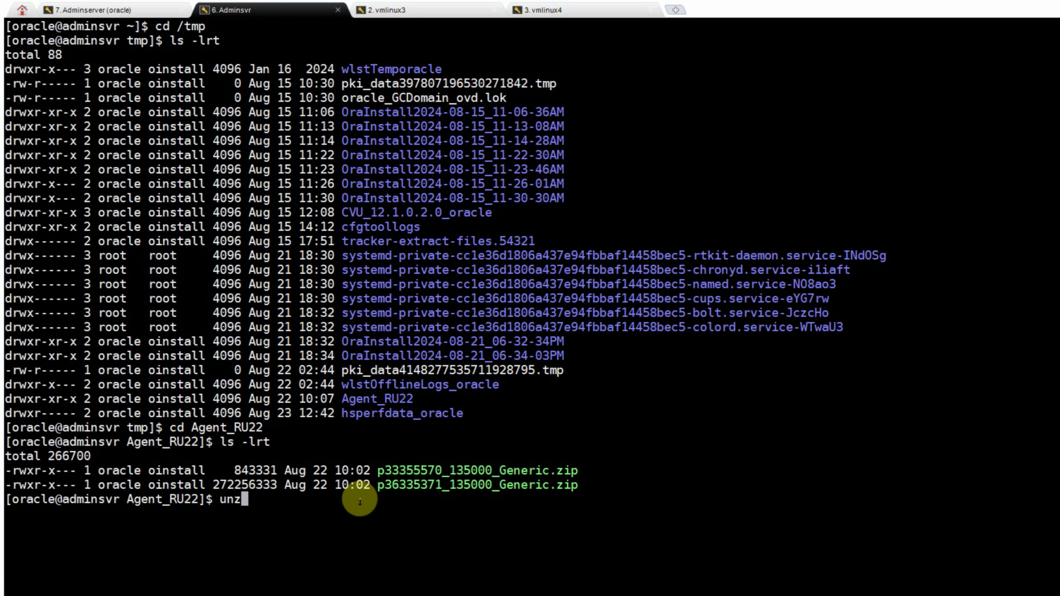
pyautogui.doubleClick(422, 471)
pyautogui.rightClick(562, 397)
pyautogui.write('-d')
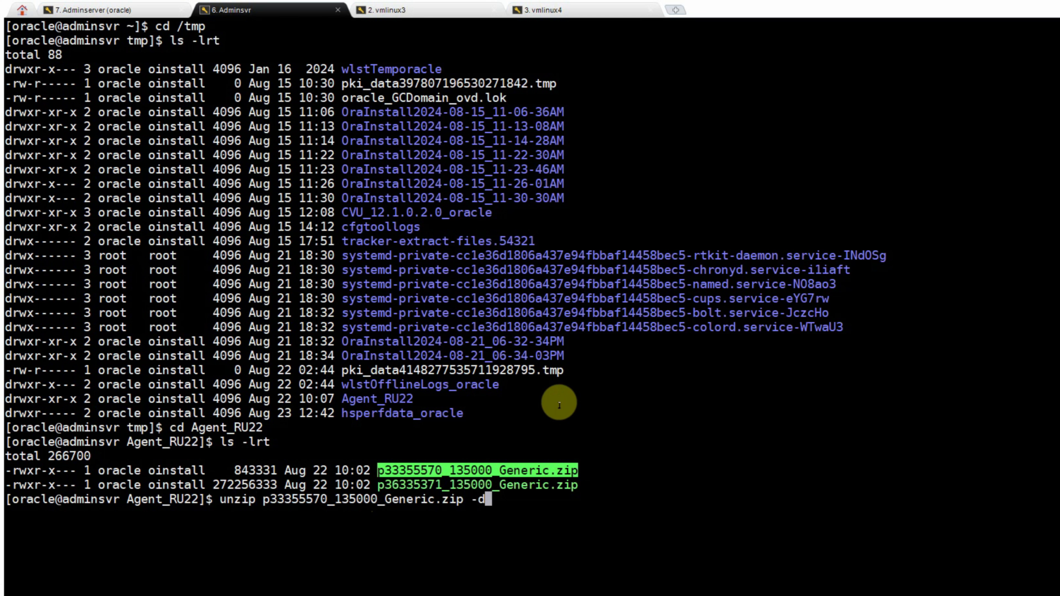
pyautogui.click(381, 466)
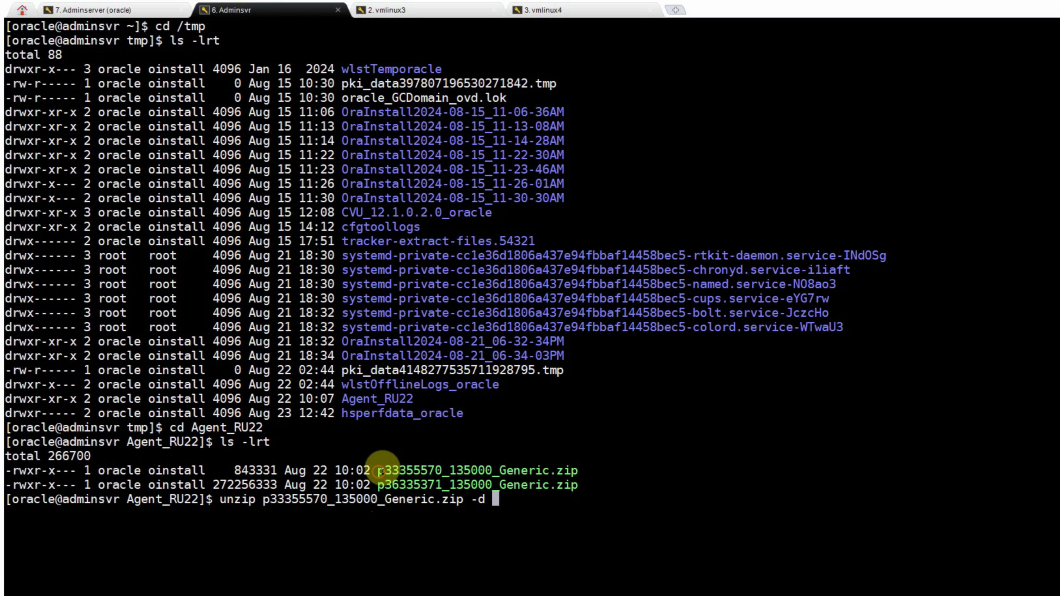
pyautogui.moveTo(379, 469); pyautogui.dragTo(441, 469)
pyautogui.rightClick(682, 428)
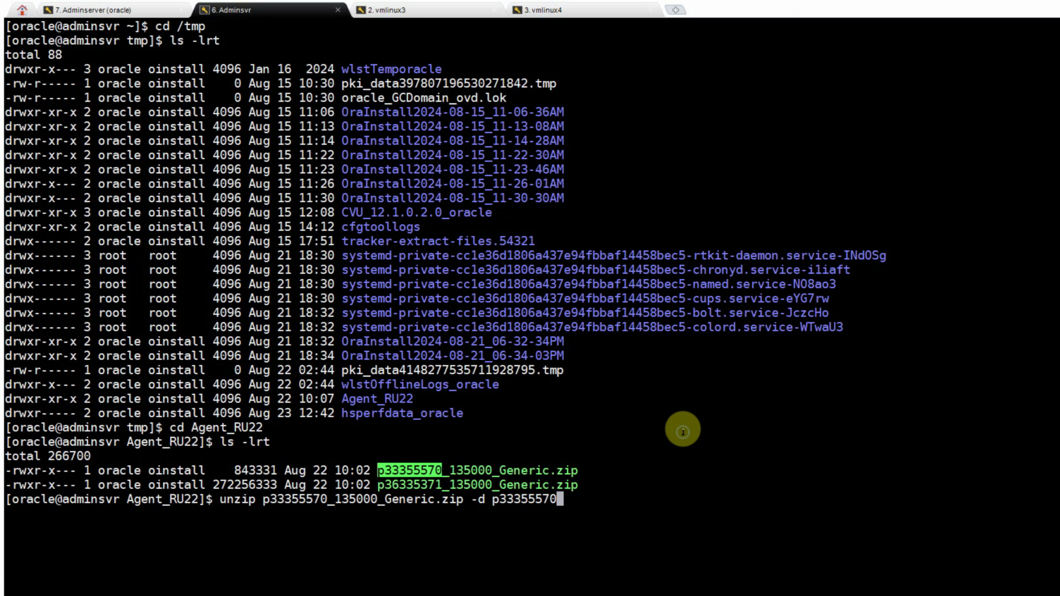
pyautogui.press('Return')
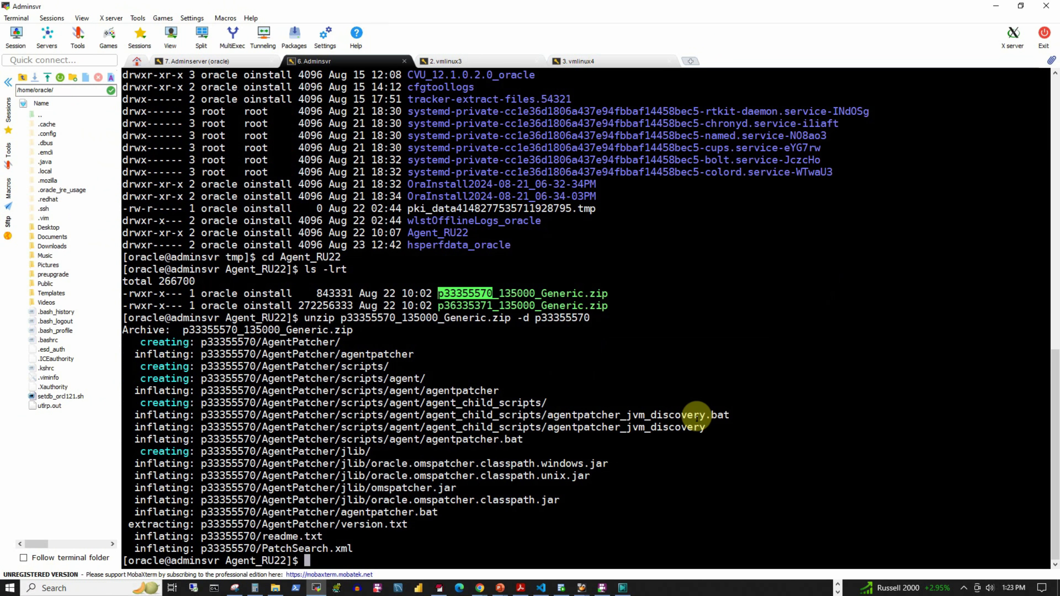
# - Unzip p36335371_135000_Generic.zip into a directory named p36335371
pyautogui.write('unzip')
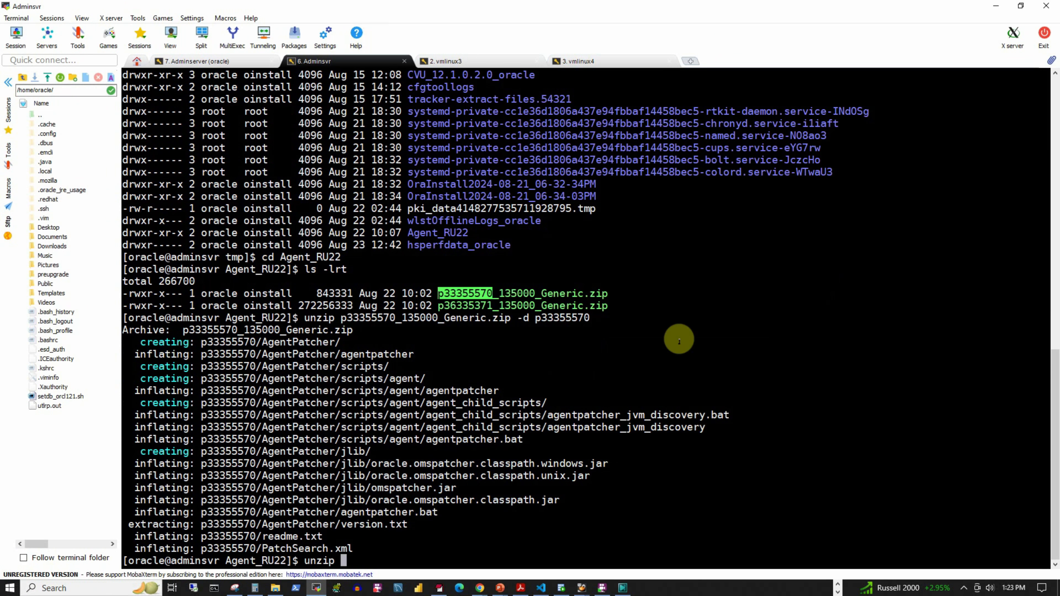
pyautogui.doubleClick(481, 306)
pyautogui.rightClick(466, 320)
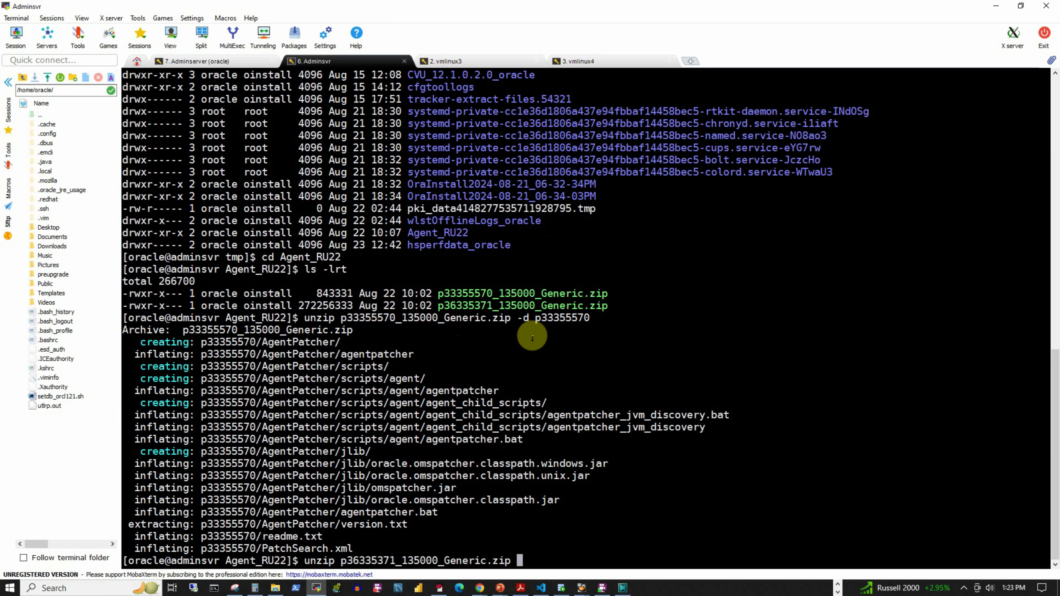
pyautogui.write('-d')
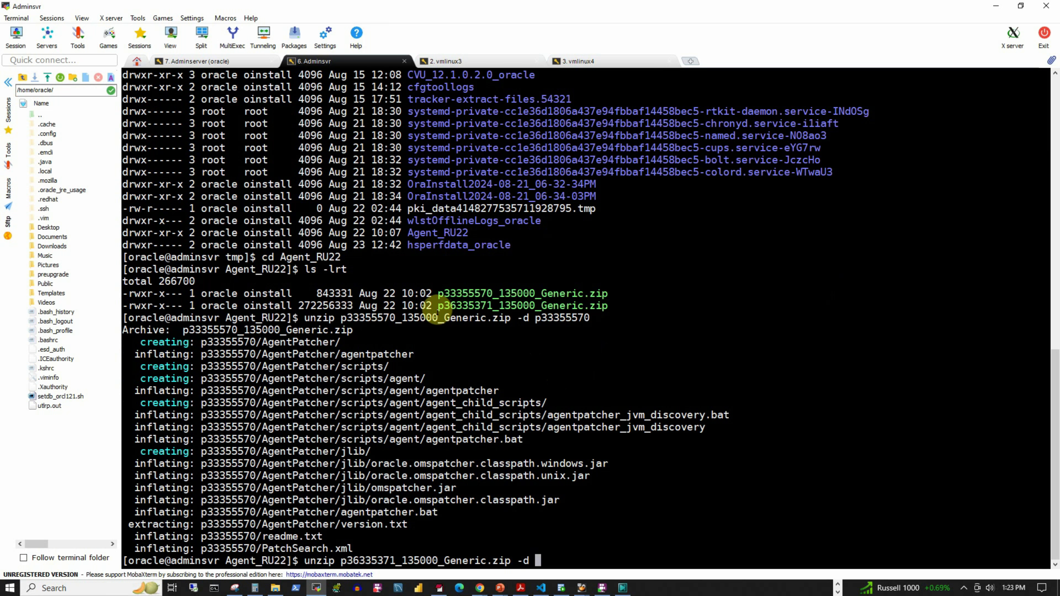
pyautogui.moveTo(438, 305); pyautogui.dragTo(491, 305)
pyautogui.rightClick(819, 360)
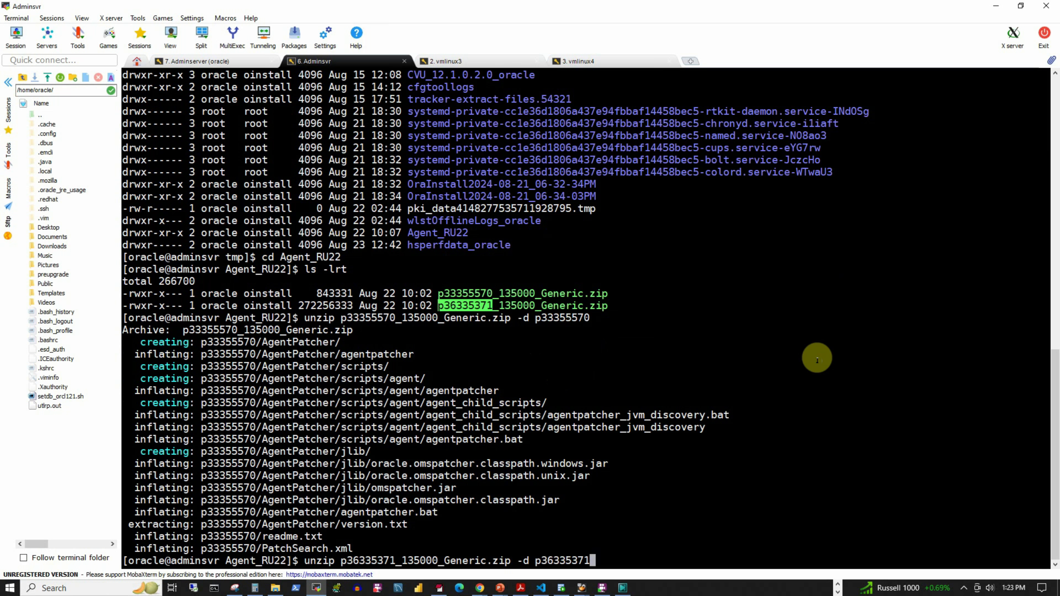
pyautogui.press('Return')
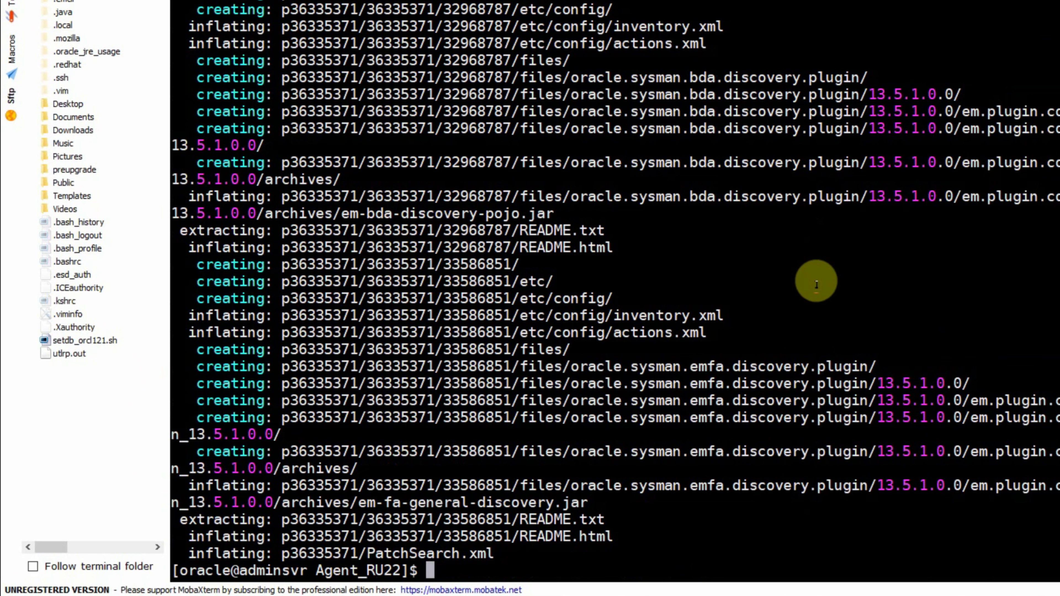
# - List the extracted directories in Agent_RU22, then change to p33355570 and list its files in long format by reverse time
pyautogui.write('ls -lrt')
pyautogui.press('Return')
pyautogui.write('cd')
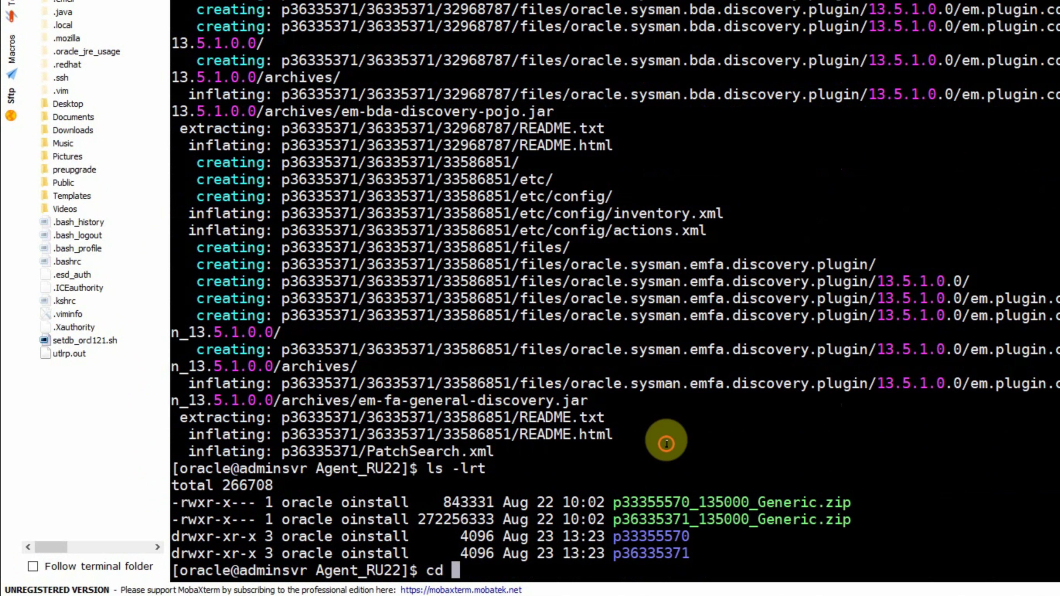
pyautogui.doubleClick(657, 539)
pyautogui.rightClick(984, 463)
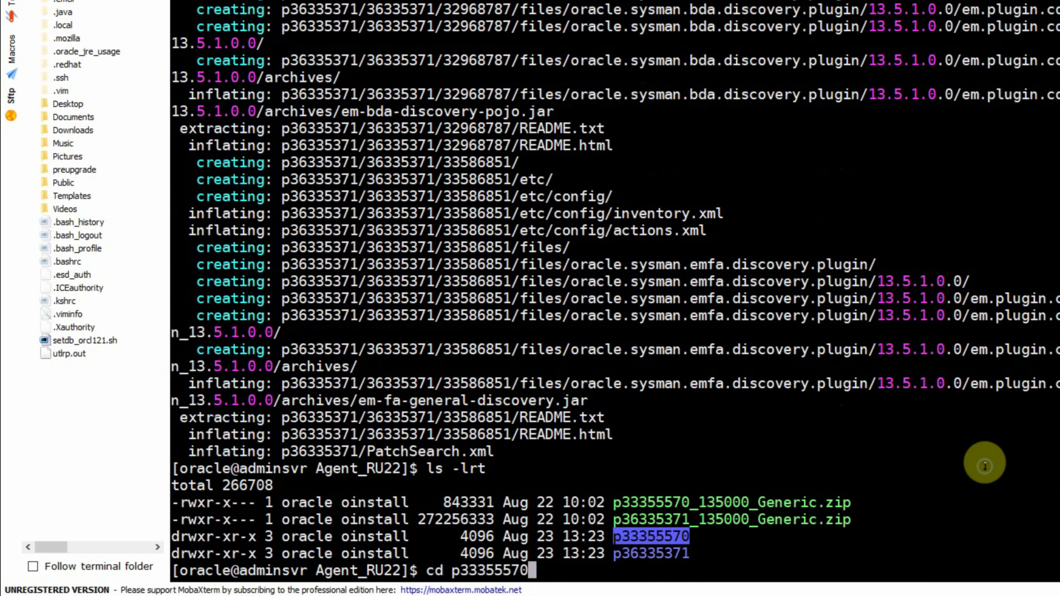
pyautogui.press('Return')
pyautogui.write('ls -lrt')
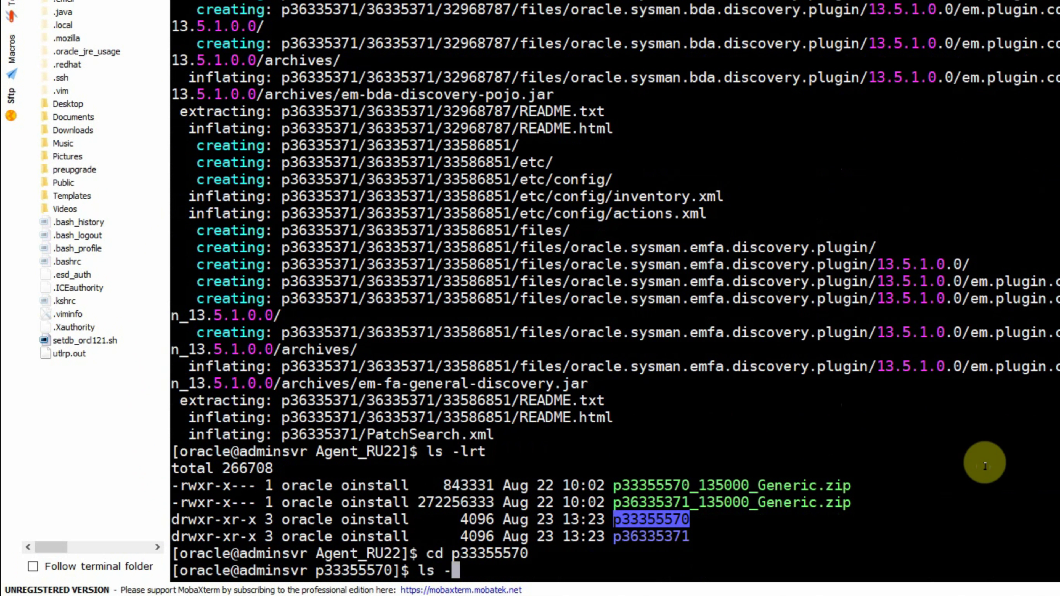
pyautogui.press('Return')
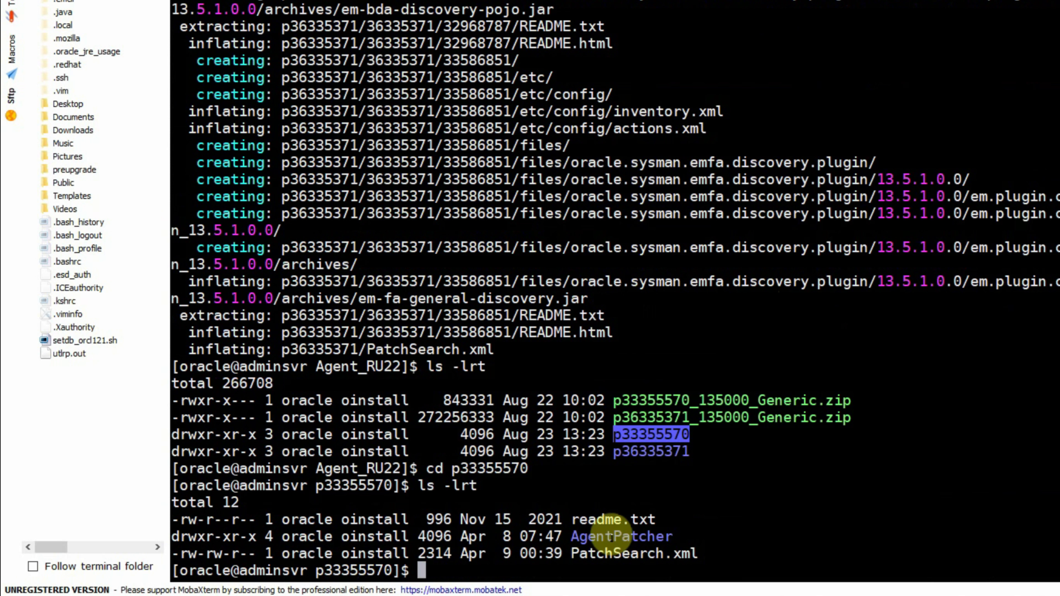
pyautogui.click(759, 492)
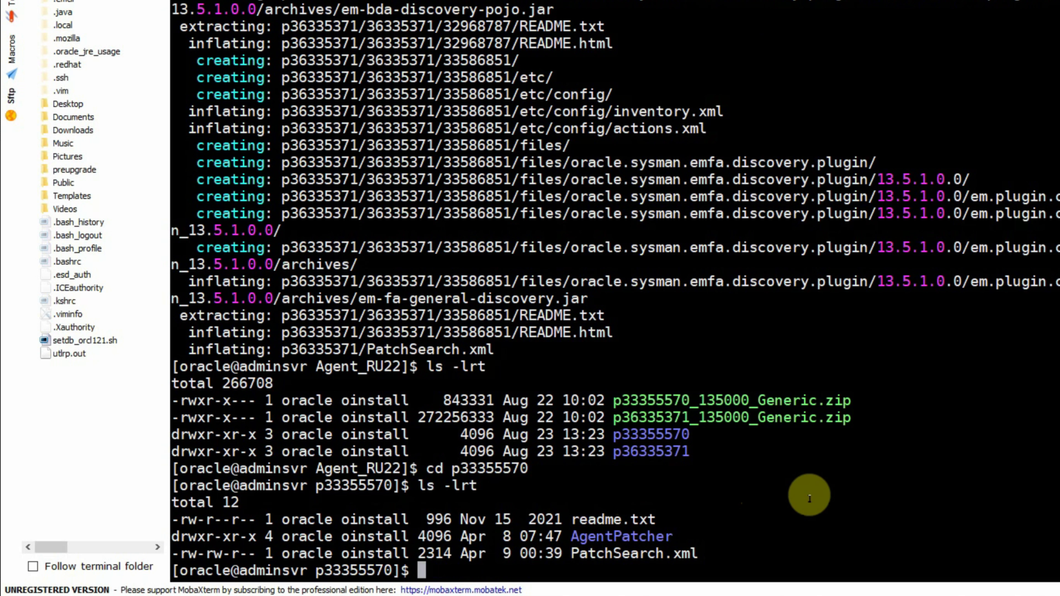
# - Search the running processes for emagent to find the agent's home path
pyautogui.write('ps -ef | gre')
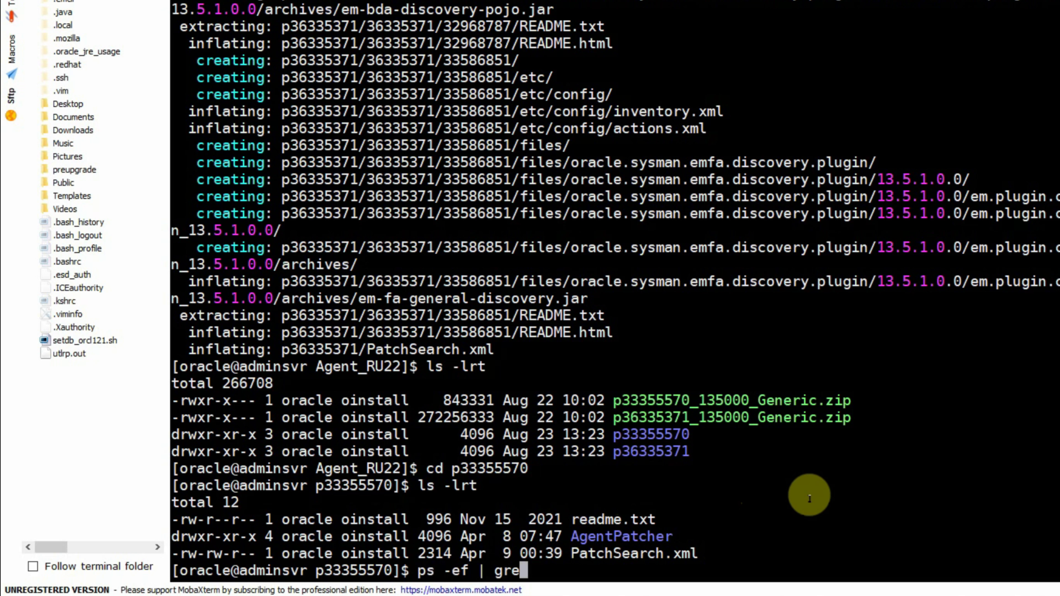
pyautogui.write('p emagent')
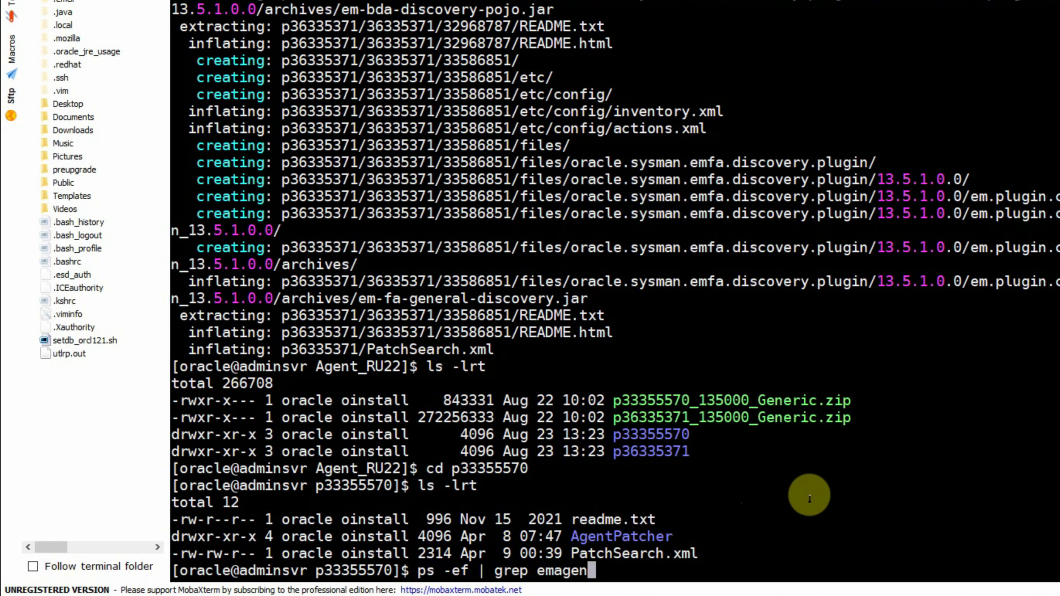
pyautogui.press('Return')
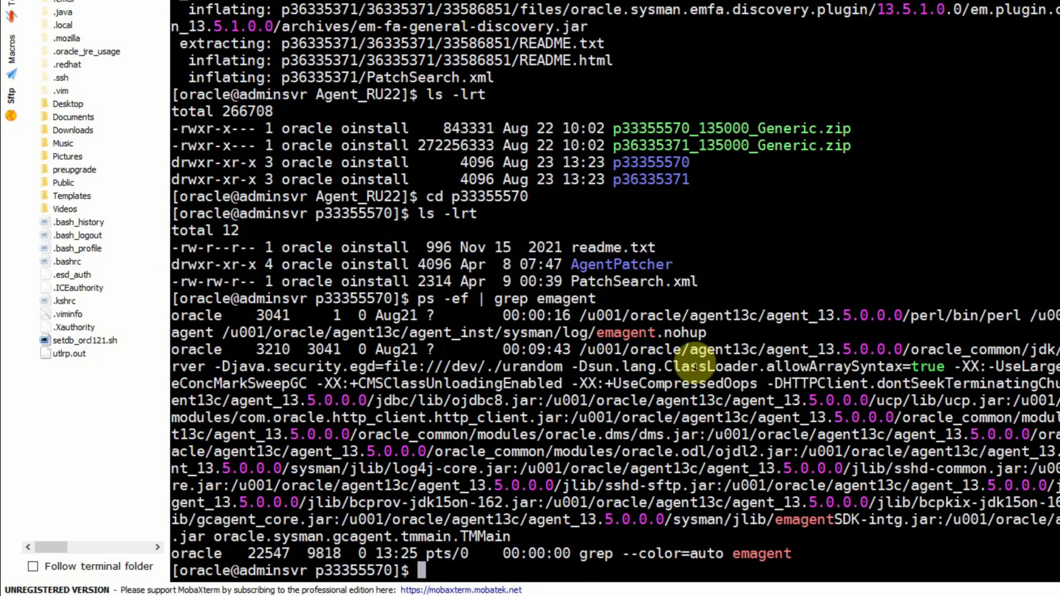
pyautogui.moveTo(581, 316); pyautogui.dragTo(903, 316)
pyautogui.click(609, 275)
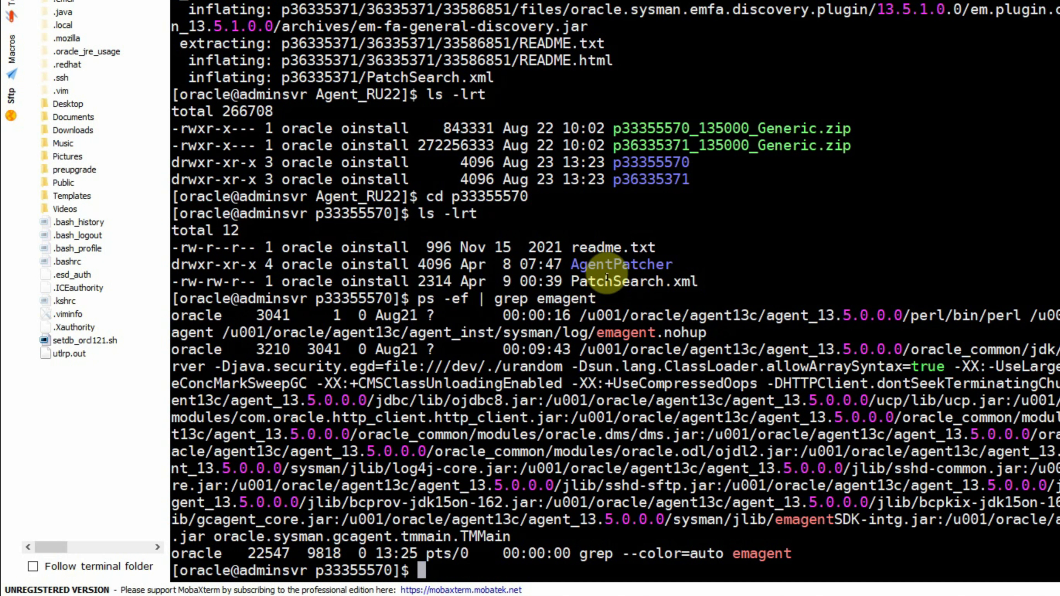
# - Move the AgentPatcher directory to /u001/oracle/agent13c/agent_13.5.0.0.0/ and list the files remaining in p33355570
pyautogui.write('mv')
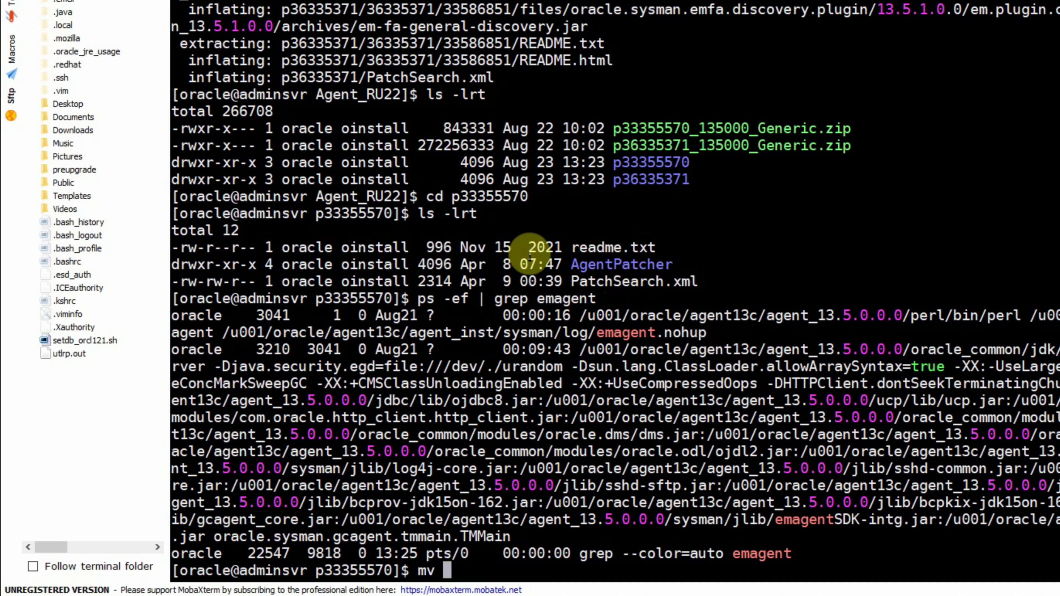
pyautogui.doubleClick(617, 263)
pyautogui.rightClick(923, 222)
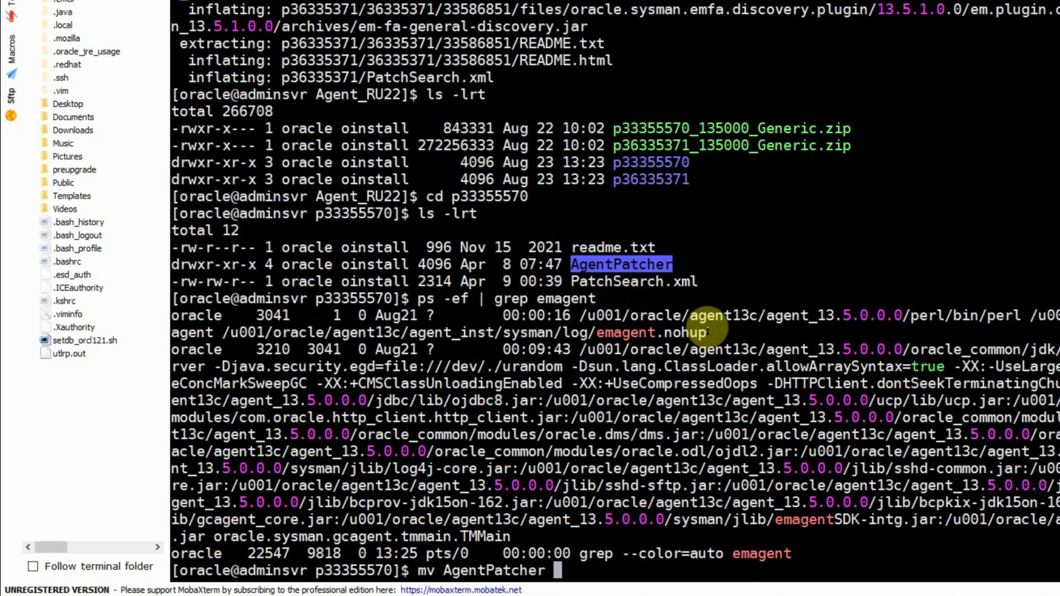
pyautogui.moveTo(584, 314); pyautogui.dragTo(916, 315)
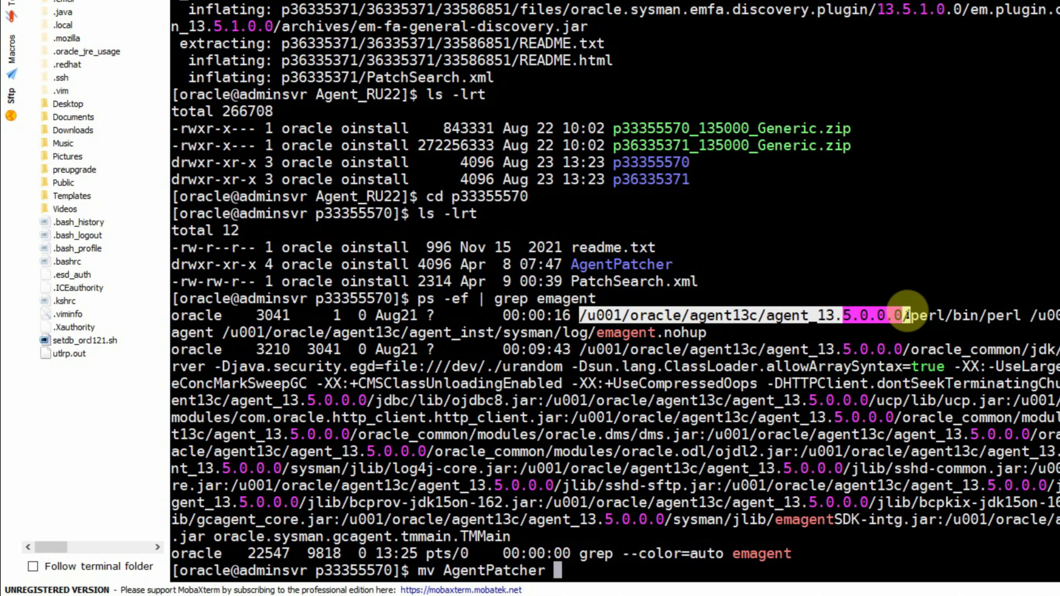
pyautogui.rightClick(997, 224)
pyautogui.press('Return')
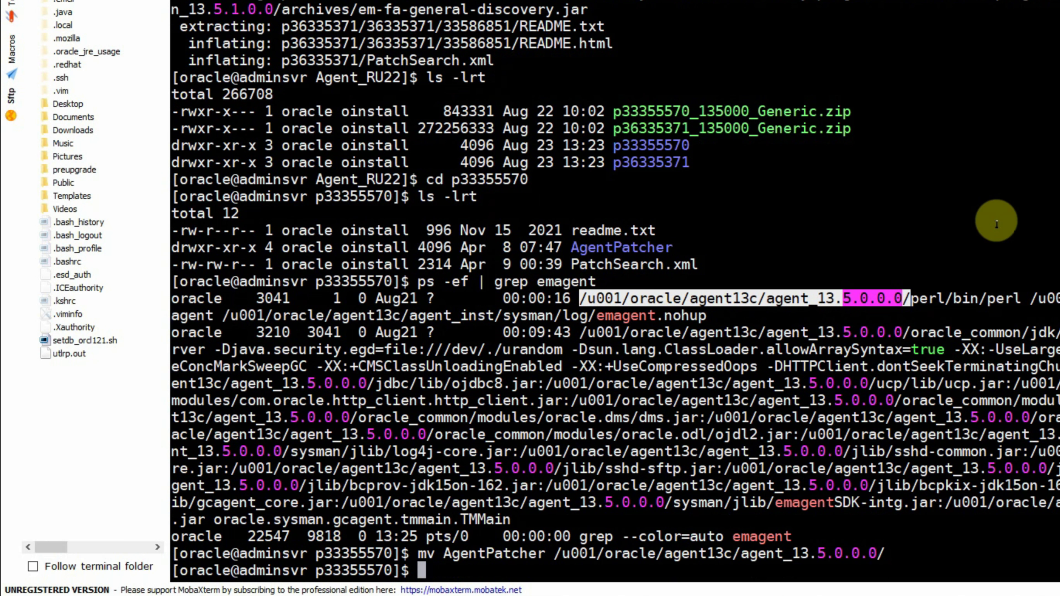
pyautogui.write('ls -lrt')
pyautogui.press('Return')
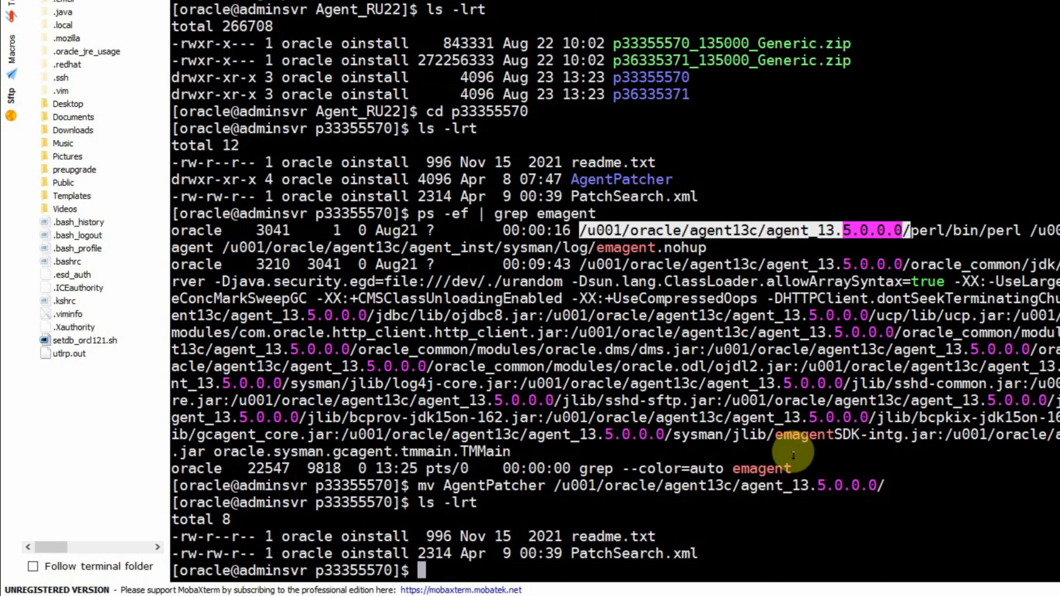
pyautogui.click(792, 476)
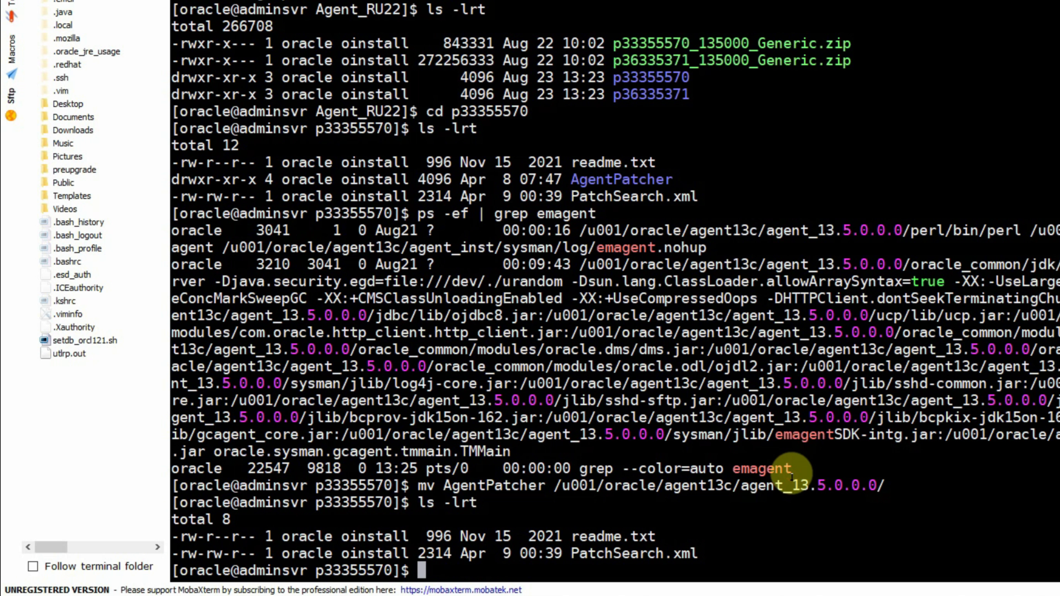
# - Go back up to Agent_RU22 and change to the p36335371 directory, listing the contents of each by reverse time
pyautogui.write('cd ..')
pyautogui.press('Return')
pyautogui.write('ls -lrt')
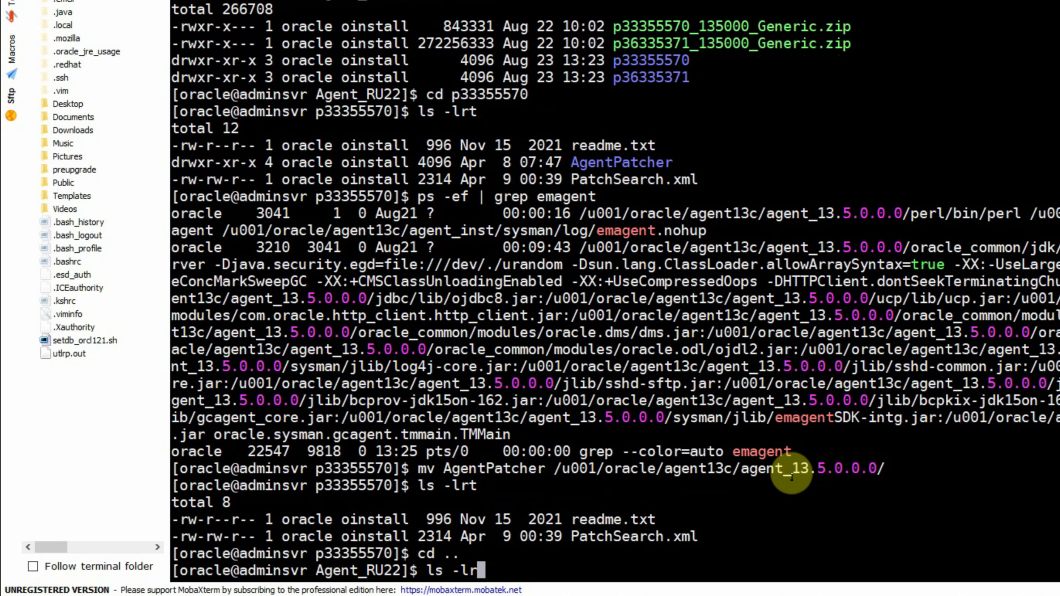
pyautogui.press('Return')
pyautogui.write('cd')
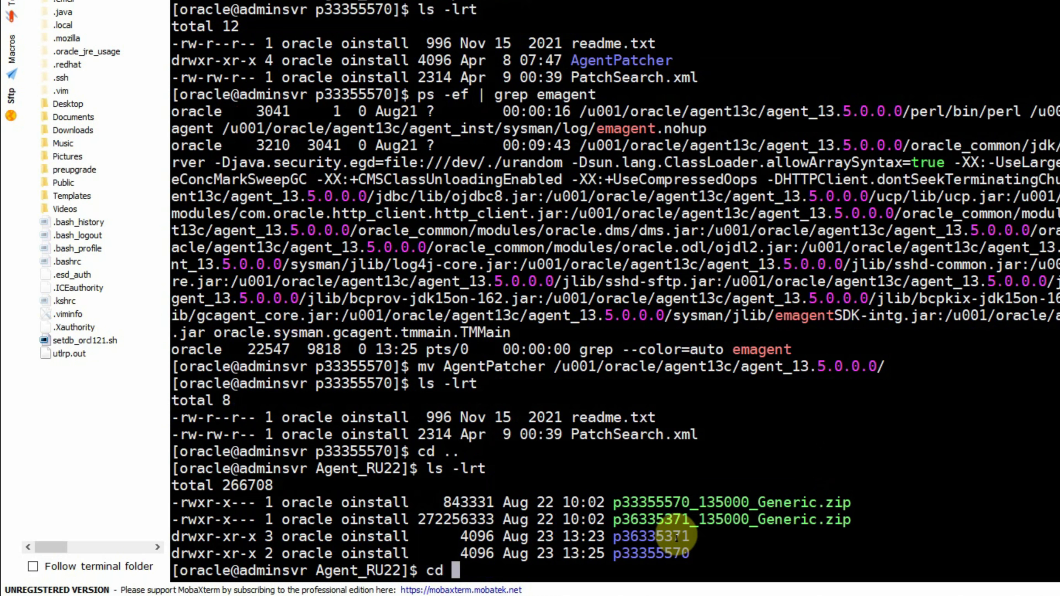
pyautogui.doubleClick(651, 539)
pyautogui.rightClick(1026, 438)
pyautogui.press('Return')
pyautogui.write('ls -lrt')
pyautogui.press('Return')
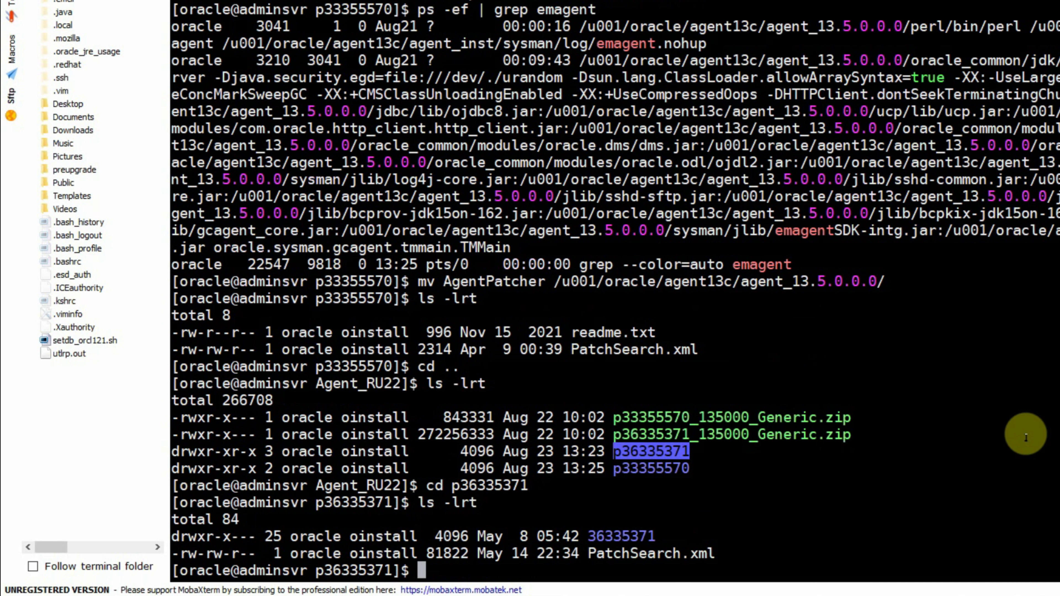
# - Change to the 36335371 patch subdirectory and list its contents in long format by reverse time
pyautogui.write('cd')
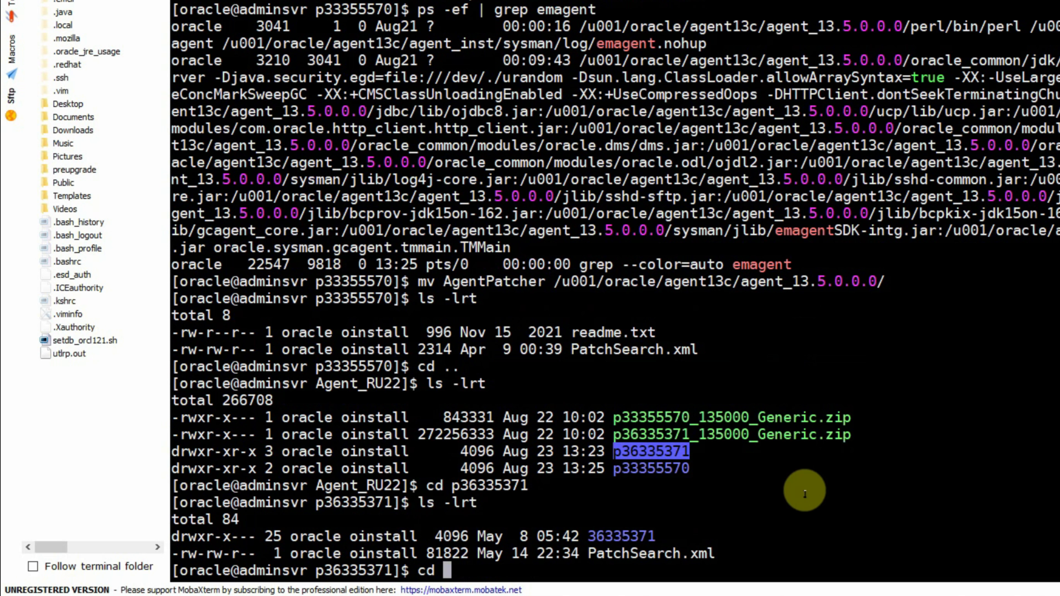
pyautogui.click(801, 492)
pyautogui.doubleClick(611, 534)
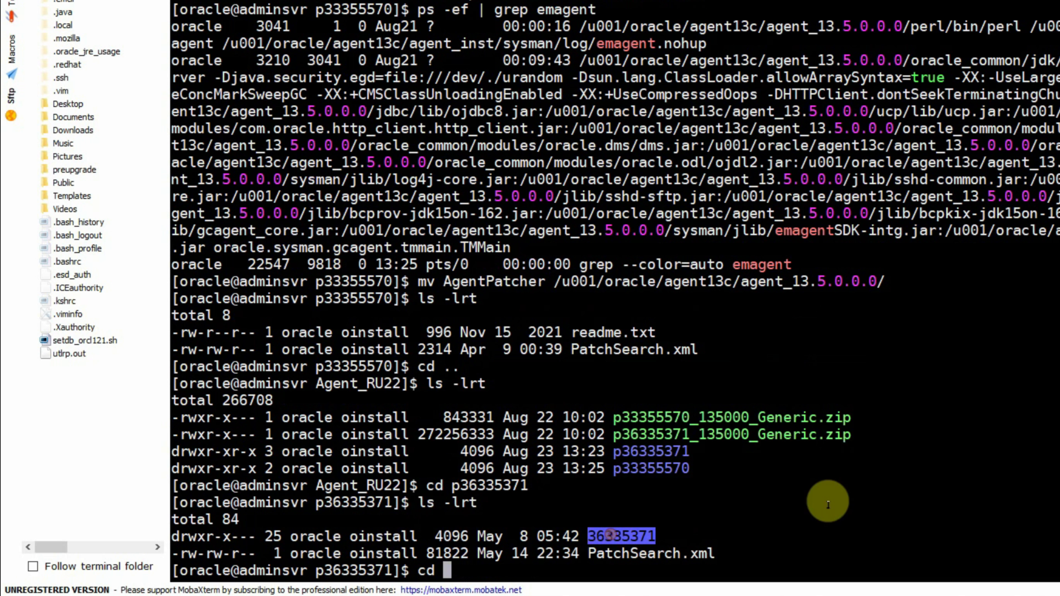
pyautogui.rightClick(873, 493)
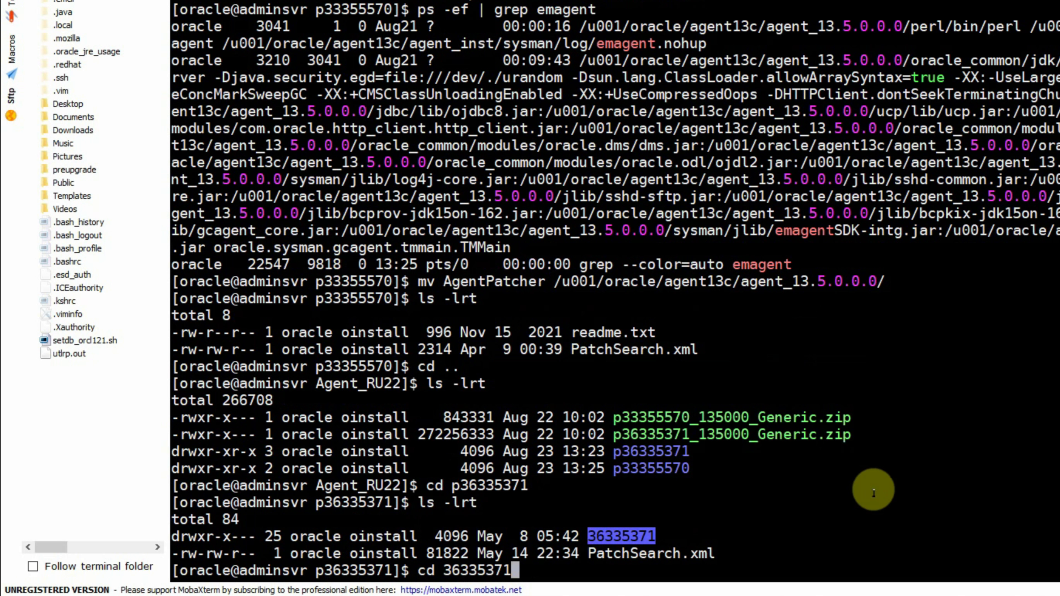
pyautogui.press('Return')
pyautogui.write('ls -lrt')
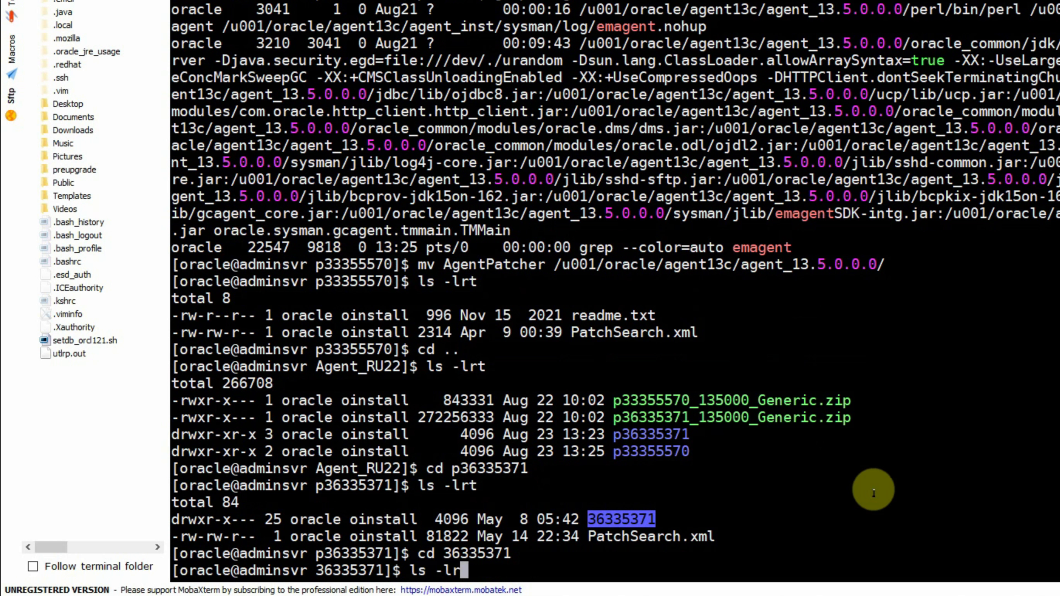
pyautogui.press('Return')
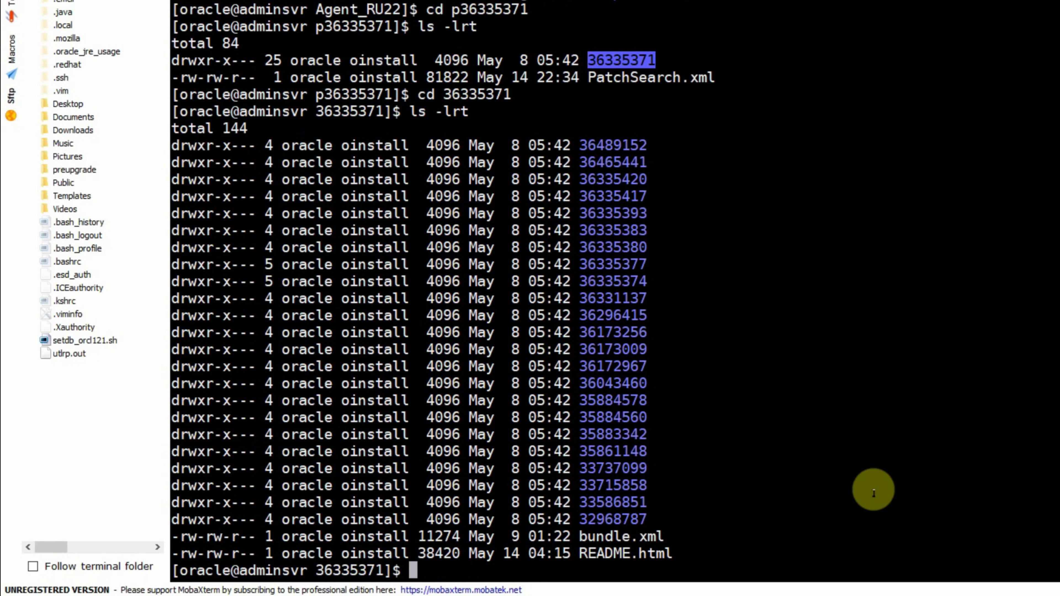
# - Export ORACLE_HOME as /u001/oracle/agent13c/agent_13.5.0.0.0/, reusing the path from the earlier mv command
pyautogui.write('export ORAC')
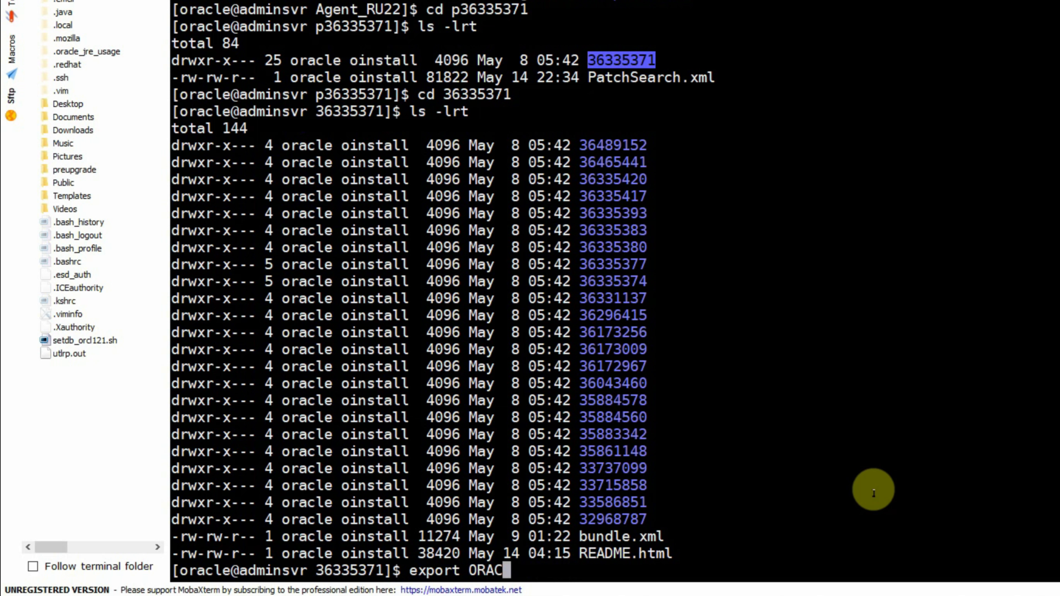
pyautogui.write('LE_HOME')
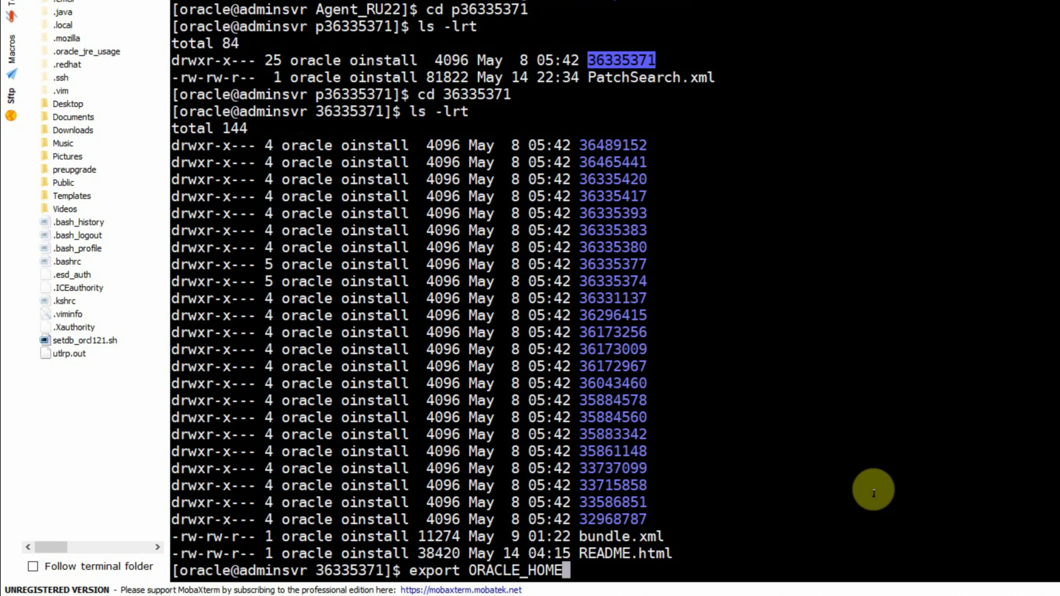
pyautogui.scroll(8, 874, 493)
pyautogui.doubleClick(578, 214)
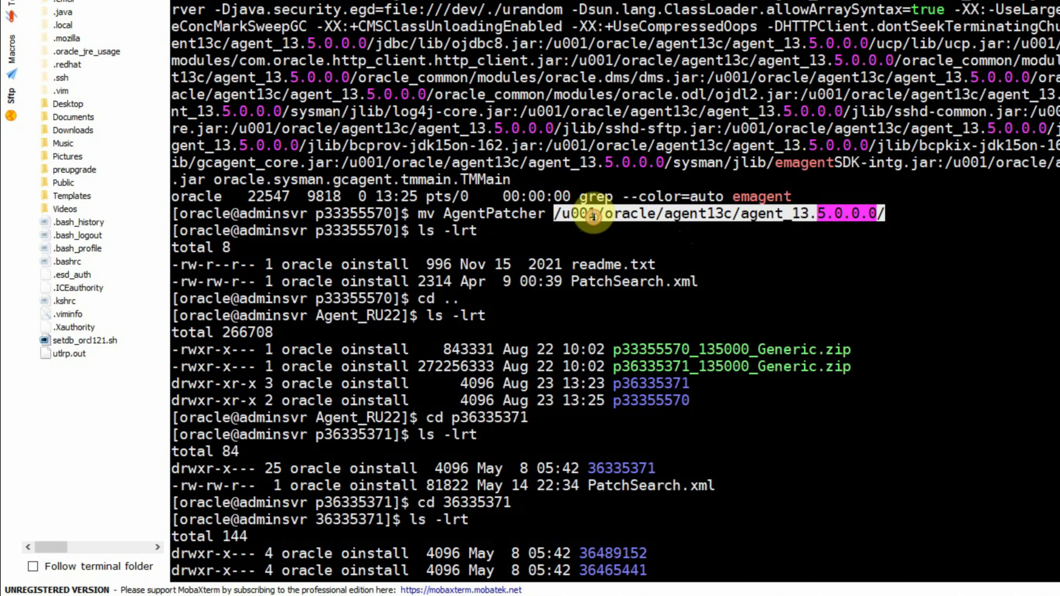
pyautogui.write('=')
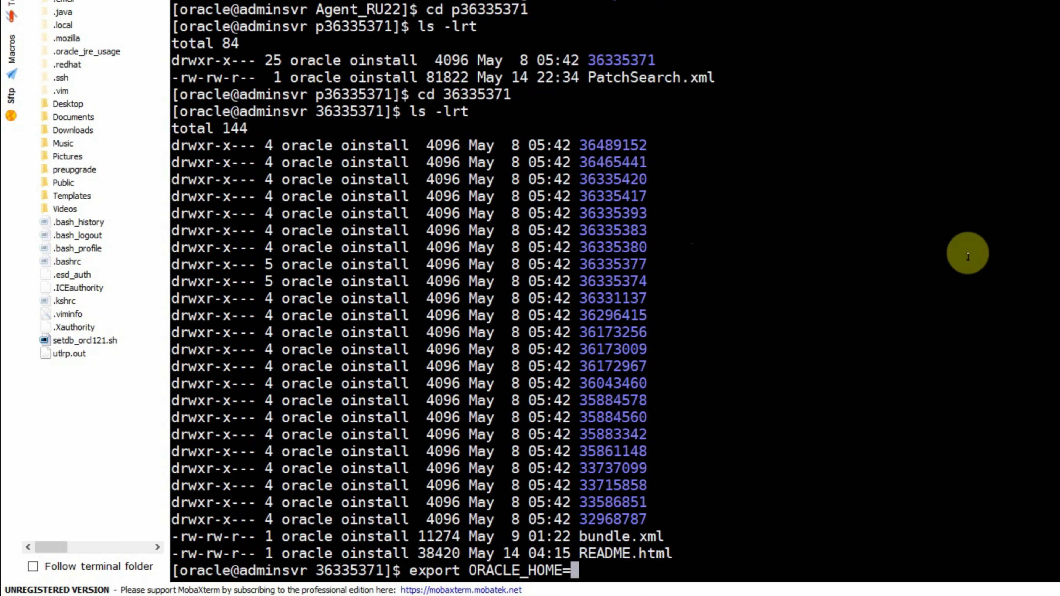
pyautogui.rightClick(968, 256)
pyautogui.press('Return')
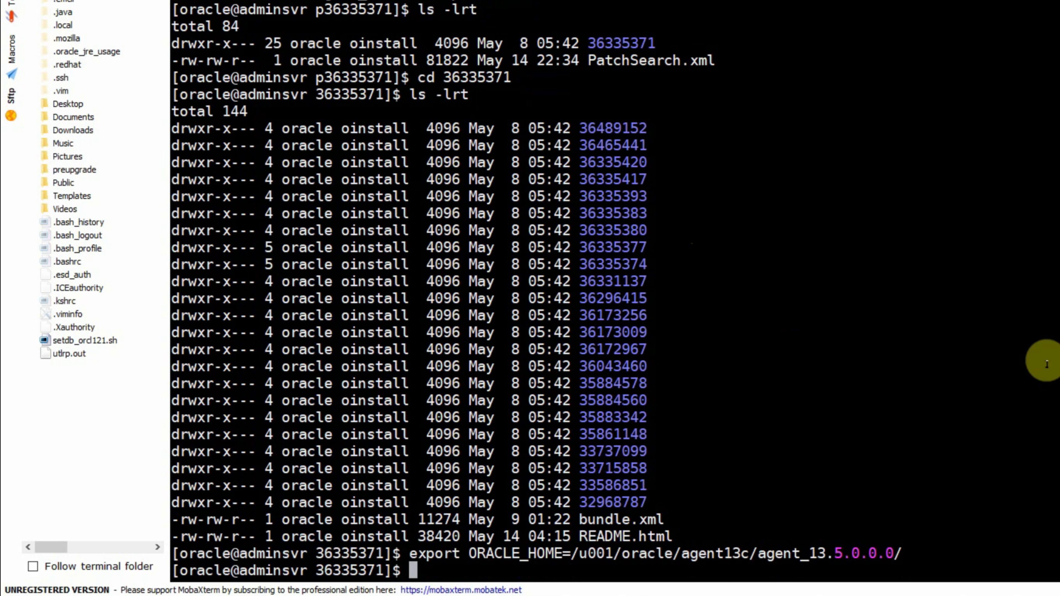
# - Clear the terminal screen in the 36335371 directory
pyautogui.write('CLEAR')
pyautogui.press('Return')
pyautogui.write('clear')
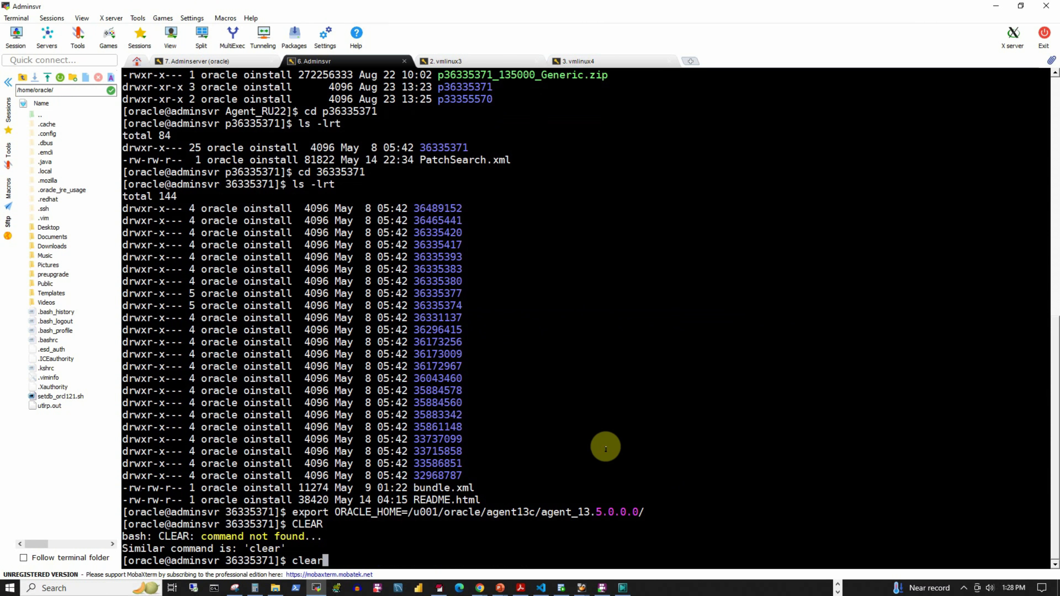
pyautogui.press('Return')
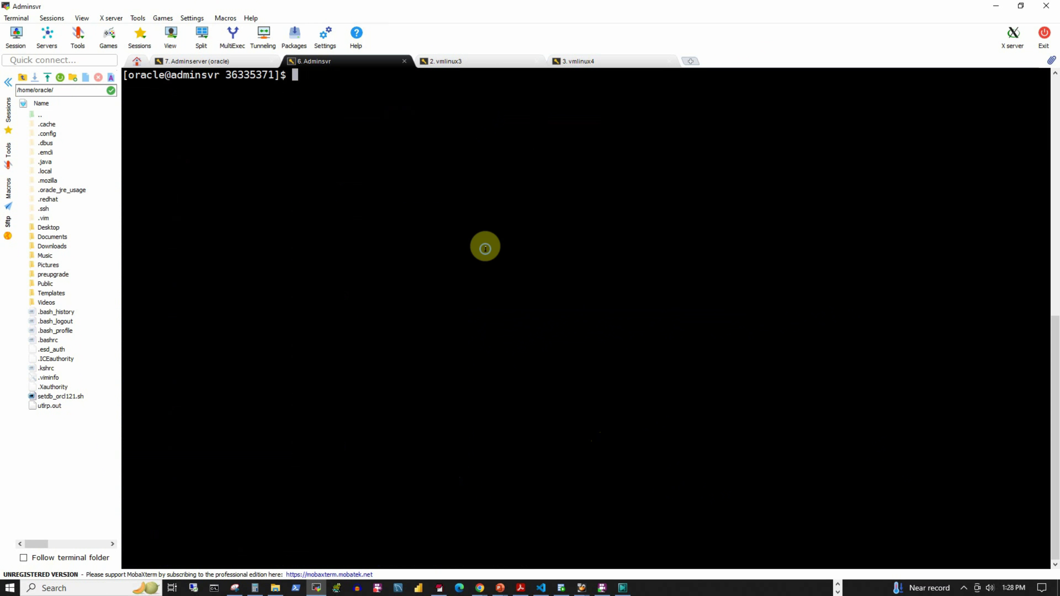
# - Run $ORACLE_HOME/AgentPatcher/agentpatcher apply -analyze from the 36335371 directory to check the patch against the agent
pyautogui.rightClick(485, 247)
pyautogui.doubleClick(478, 74)
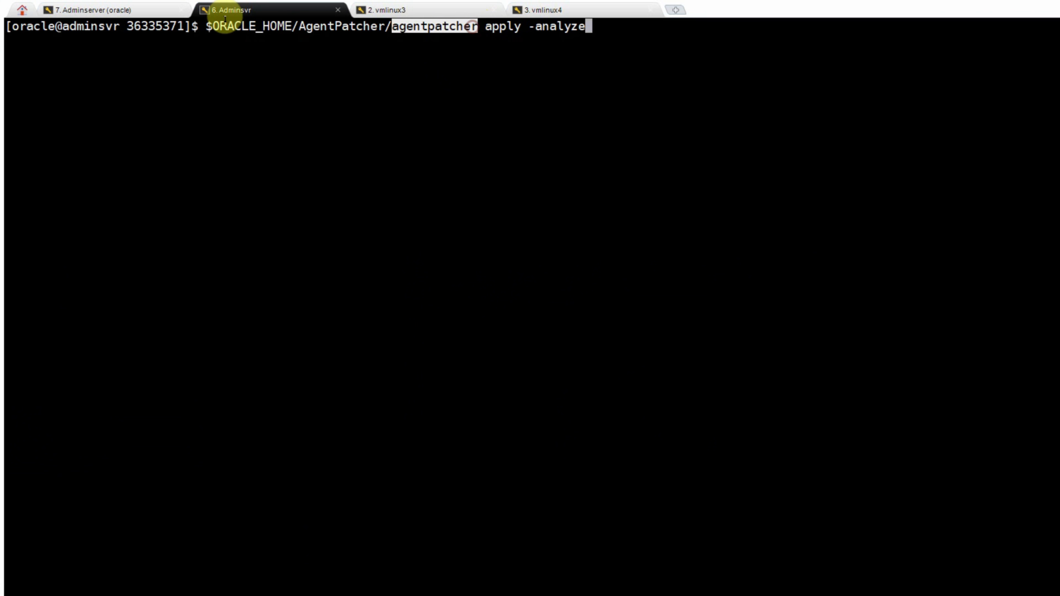
pyautogui.moveTo(207, 26); pyautogui.dragTo(384, 26)
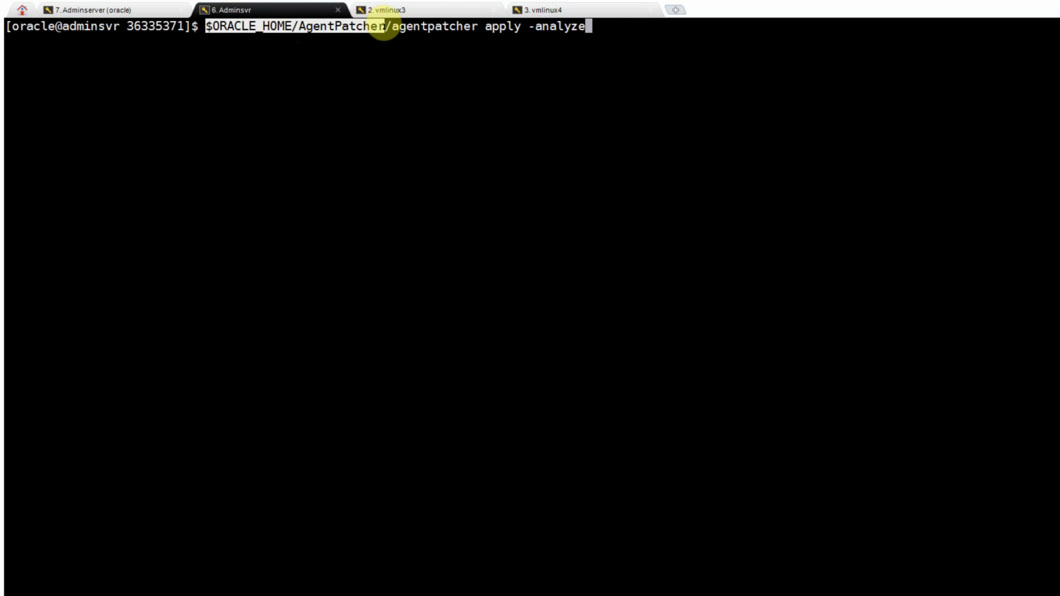
pyautogui.click(503, 26)
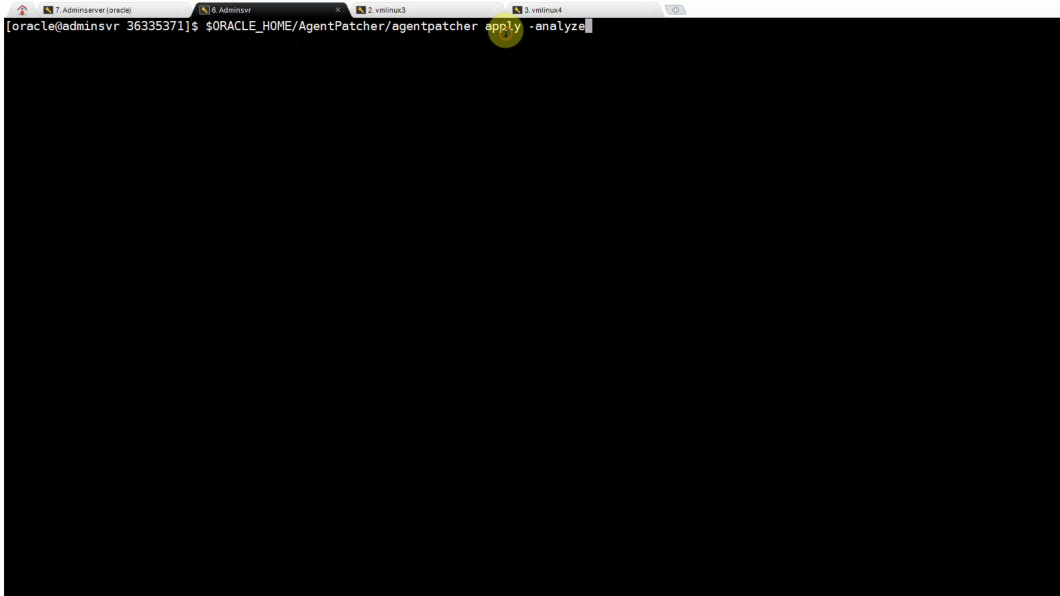
pyautogui.doubleClick(493, 26)
pyautogui.click(642, 27)
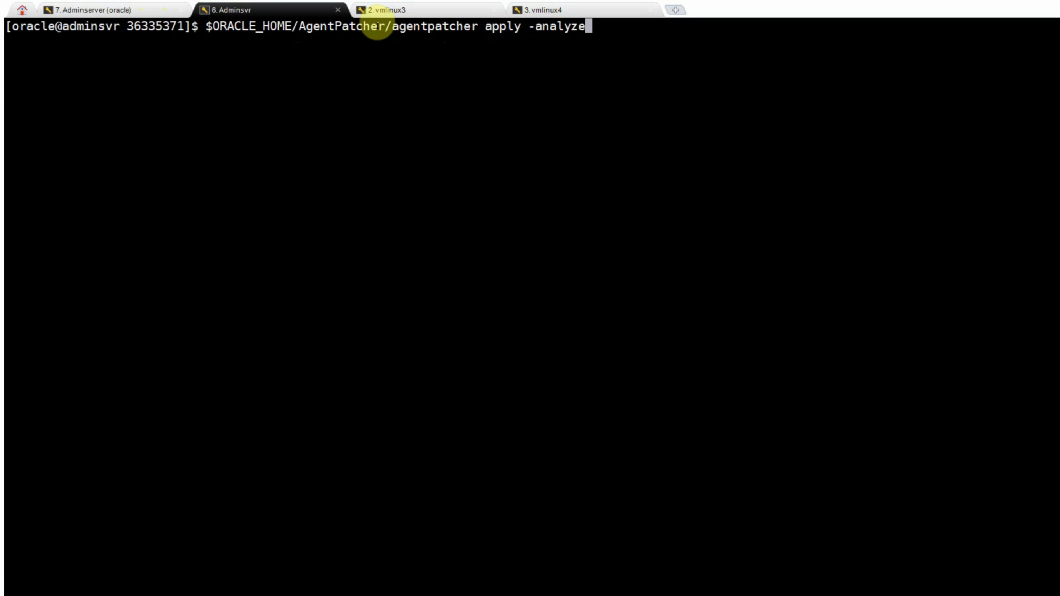
pyautogui.press('Return')
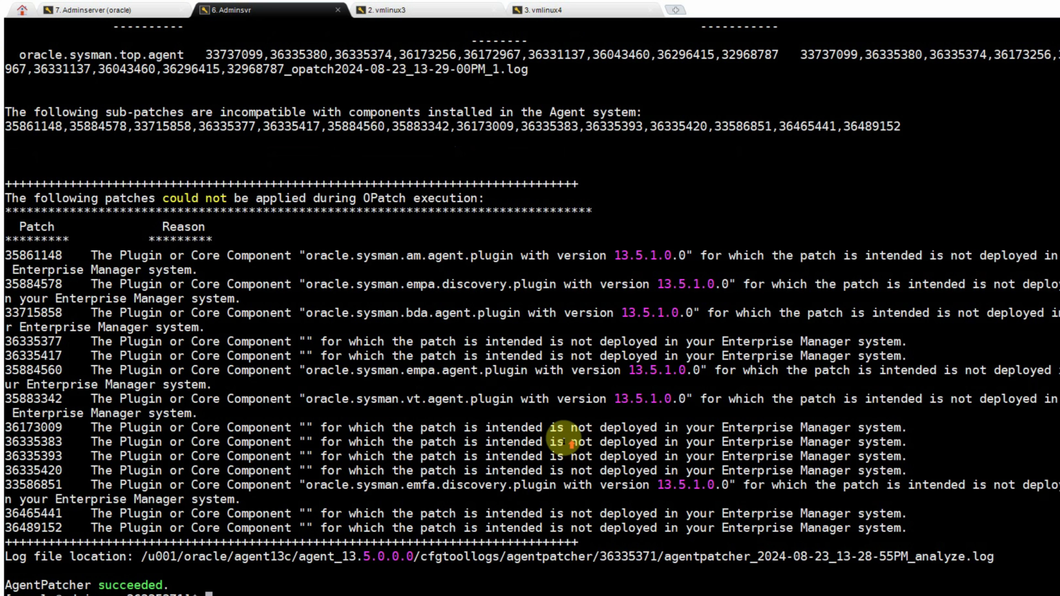
# - Review the analysis output, including the prerequisite checks and the list of patches that could not be applied
pyautogui.scroll(8, 564, 441)
pyautogui.scroll(2, 564, 441)
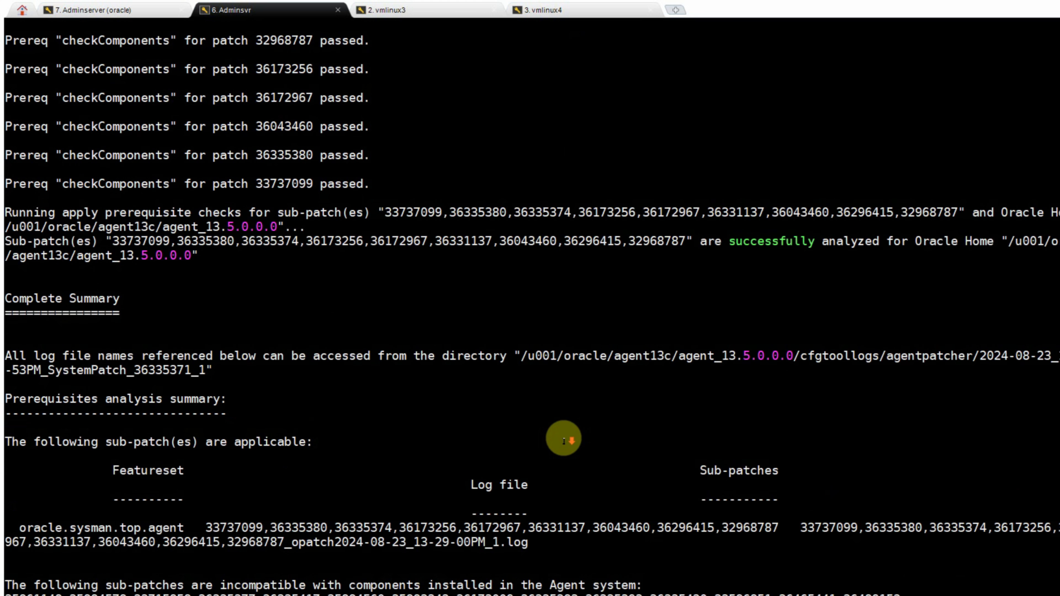
pyautogui.scroll(-9, 564, 441)
pyautogui.scroll(-1, 564, 441)
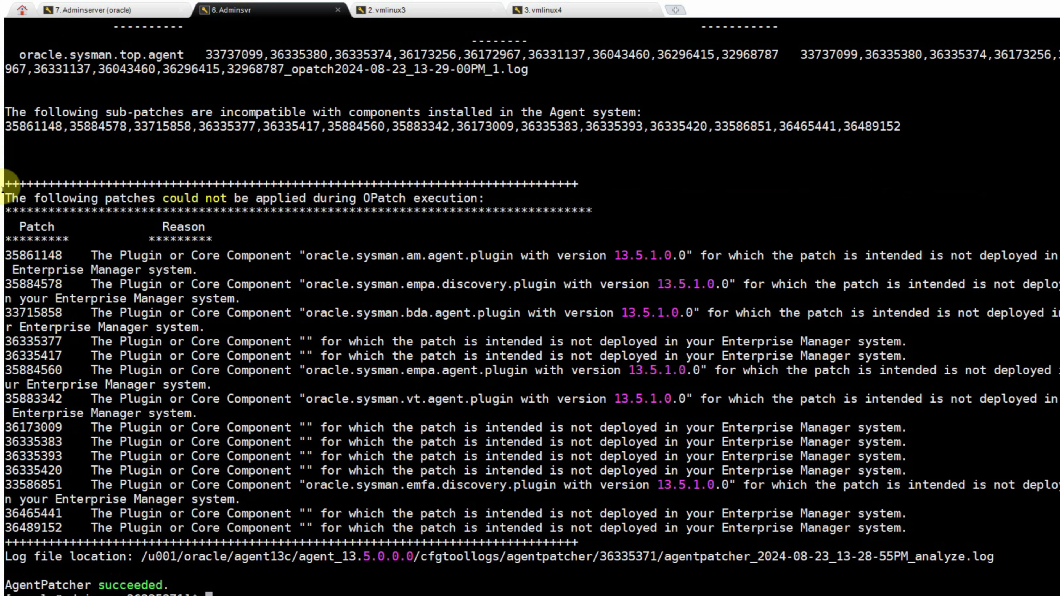
pyautogui.moveTo(13, 205); pyautogui.dragTo(1002, 559)
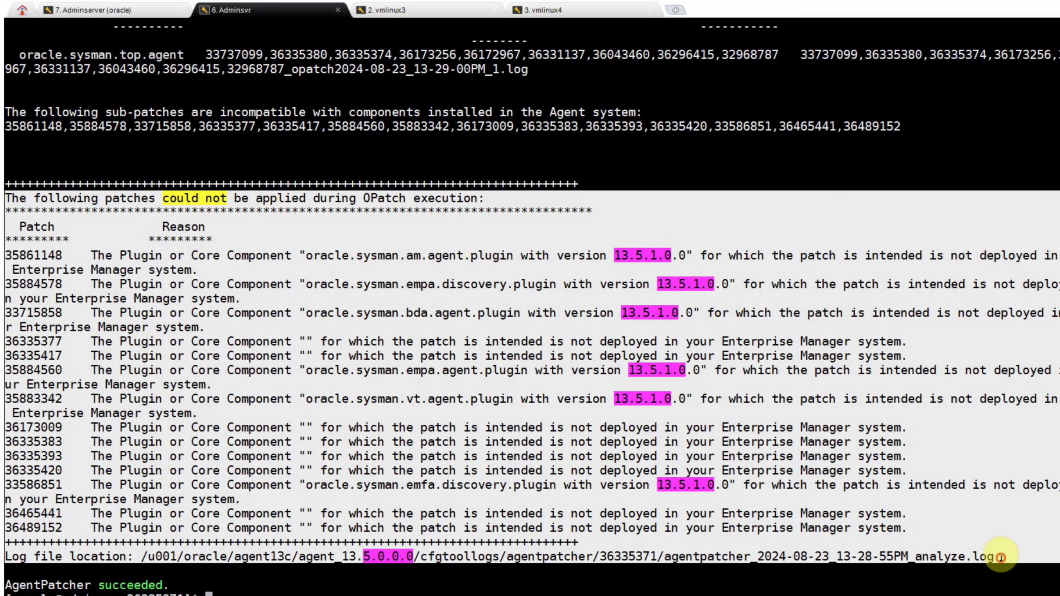
pyautogui.click(445, 337)
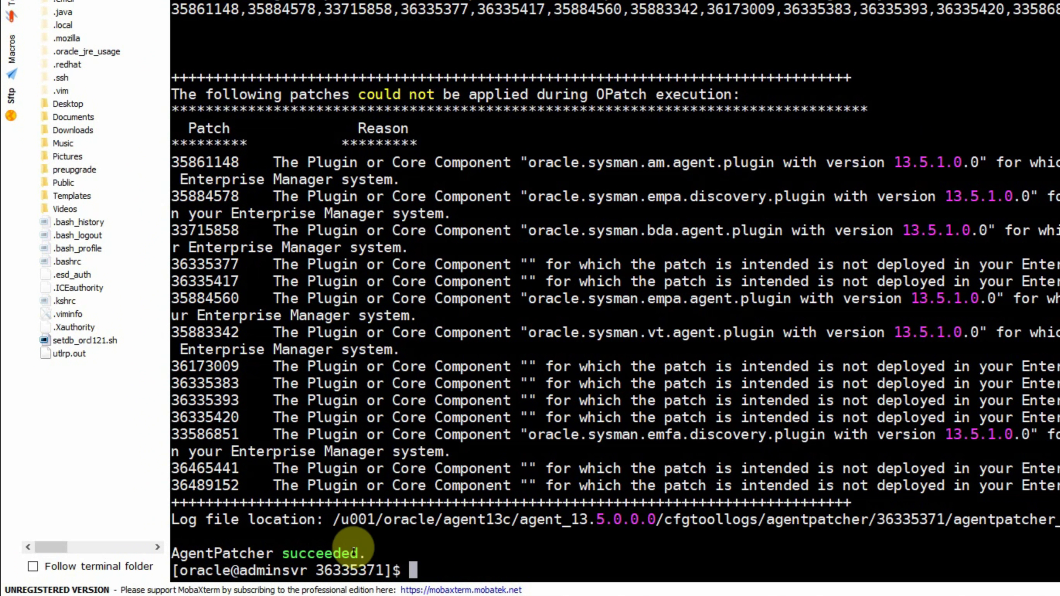
# - Stop the agent with /u001/oracle/agent13c/agent_13.5.0.0.0/bin/emctl stop agent, reusing the Oracle home path from the log file location
pyautogui.moveTo(332, 526); pyautogui.dragTo(658, 516)
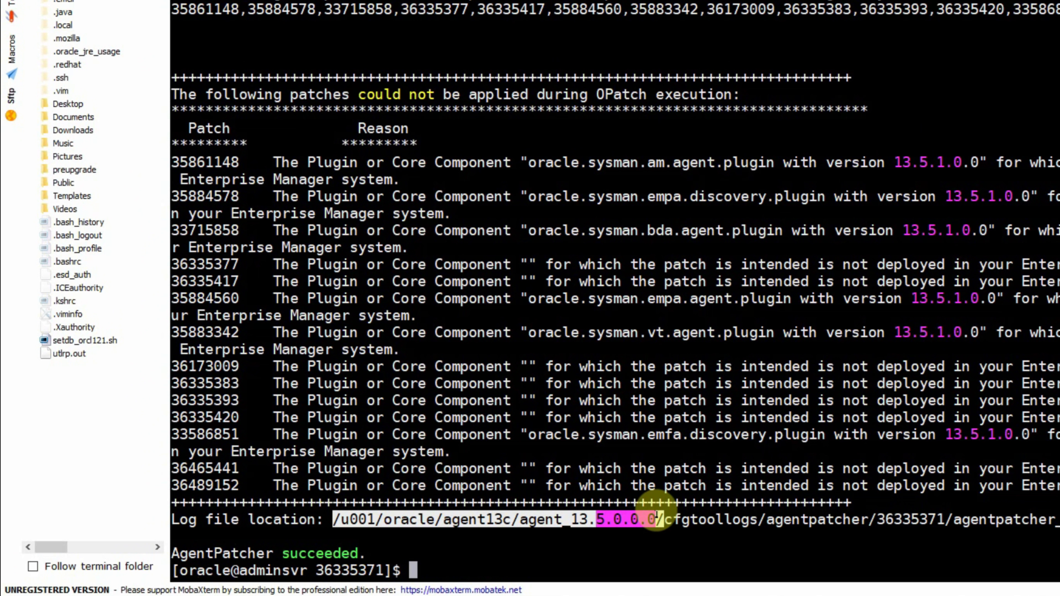
pyautogui.rightClick(772, 404)
pyautogui.write('bin/emctl stop')
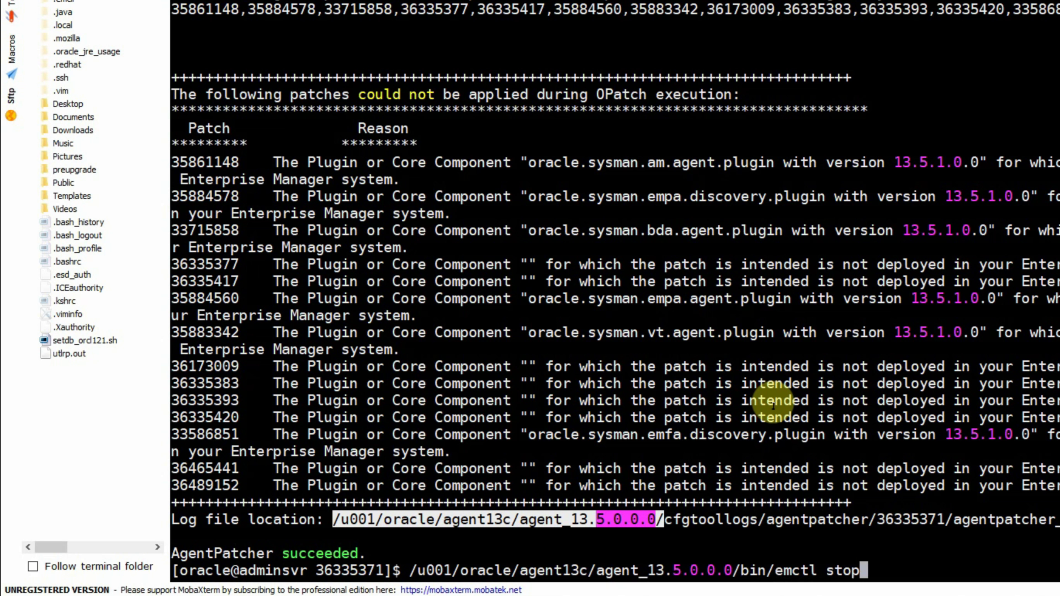
pyautogui.write(' agent')
pyautogui.press('Return')
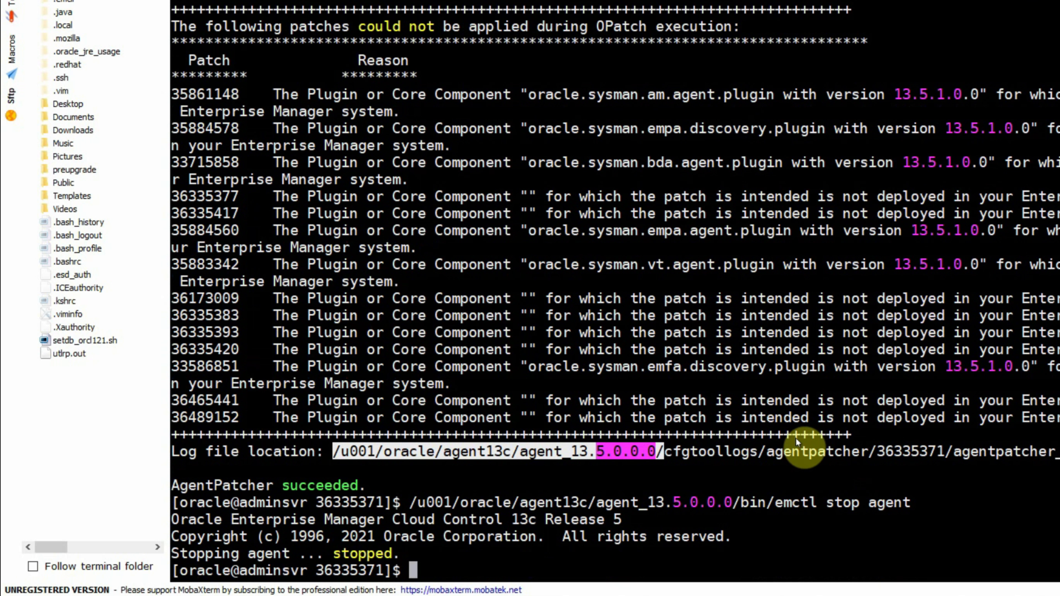
pyautogui.click(823, 437)
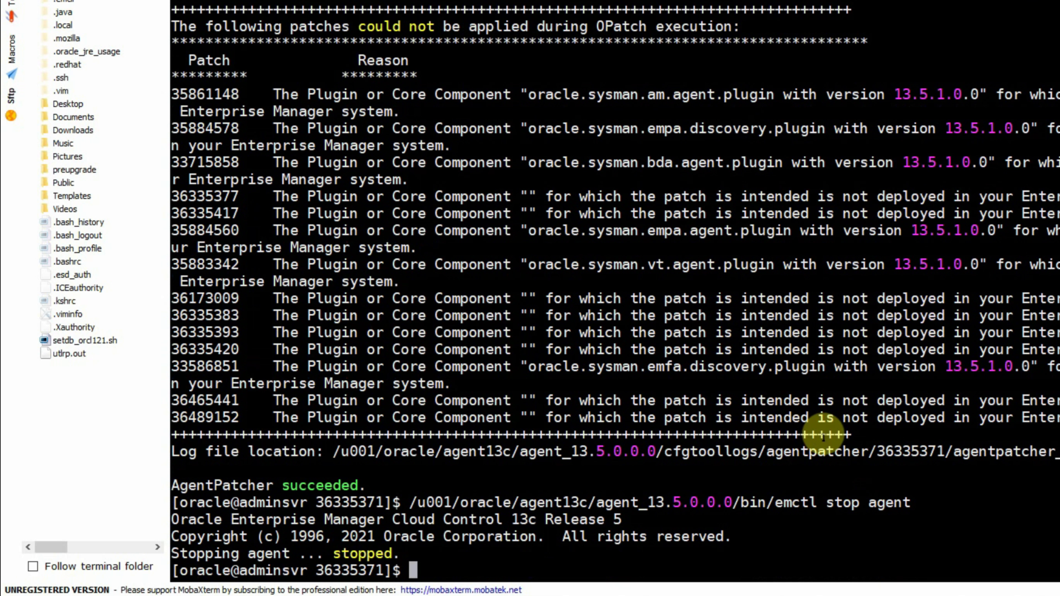
# - Apply the patch by running $ORACLE_HOME/AgentPatcher/agentpatcher apply, recalling the analysis command without its -analyze option
pyautogui.write('$ORACLE_HOME/AgentPatcher/agentpatcher apply -analyze')
pyautogui.press('Left')
pyautogui.press('Left')
pyautogui.press('Left')
pyautogui.press('Left')
pyautogui.press('Left')
pyautogui.press('Left')
pyautogui.press('Left')
pyautogui.press('Right')
pyautogui.press('Right')
pyautogui.press('Right')
pyautogui.press('Right')
pyautogui.press('Right')
pyautogui.press('Right')
pyautogui.press('Right')
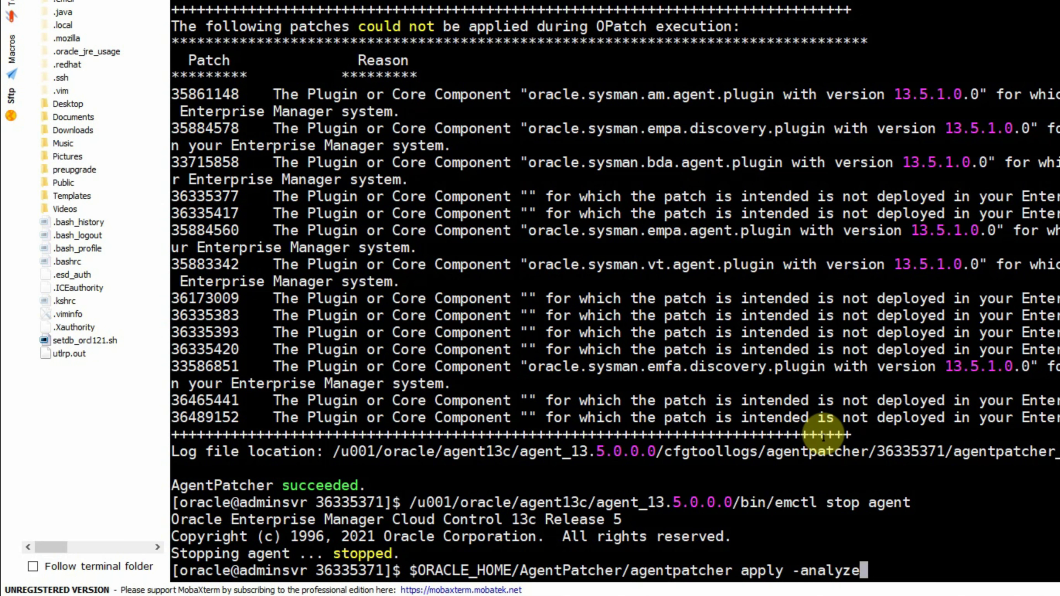
pyautogui.press('BackSpace')
pyautogui.press('BackSpace')
pyautogui.press('BackSpace')
pyautogui.press('BackSpace')
pyautogui.press('BackSpace')
pyautogui.press('BackSpace')
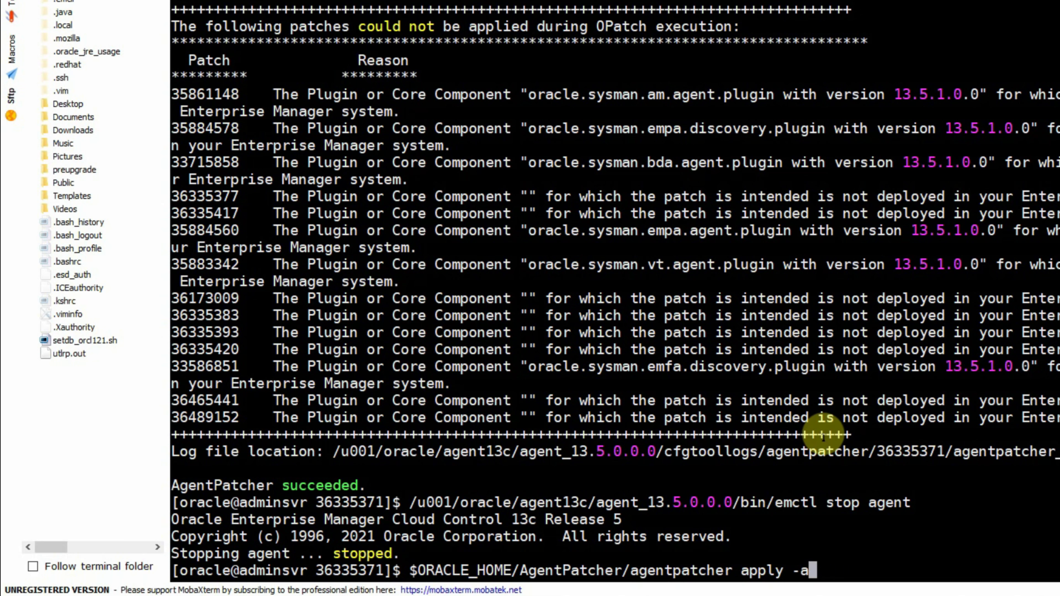
pyautogui.press('BackSpace')
pyautogui.press('BackSpace')
pyautogui.press('BackSpace')
pyautogui.press('Return')
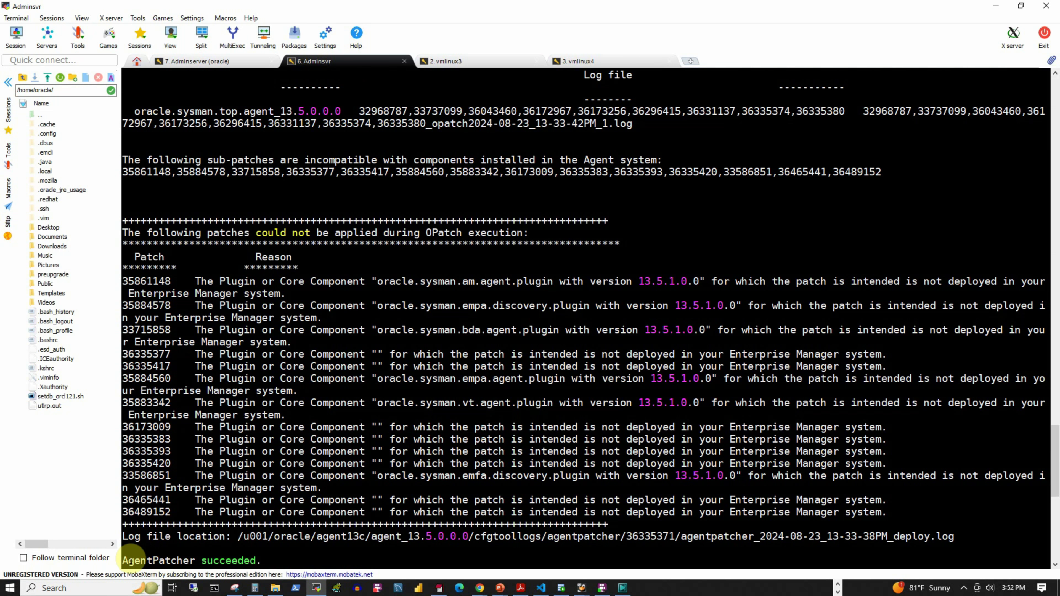
pyautogui.tripleClick(324, 557)
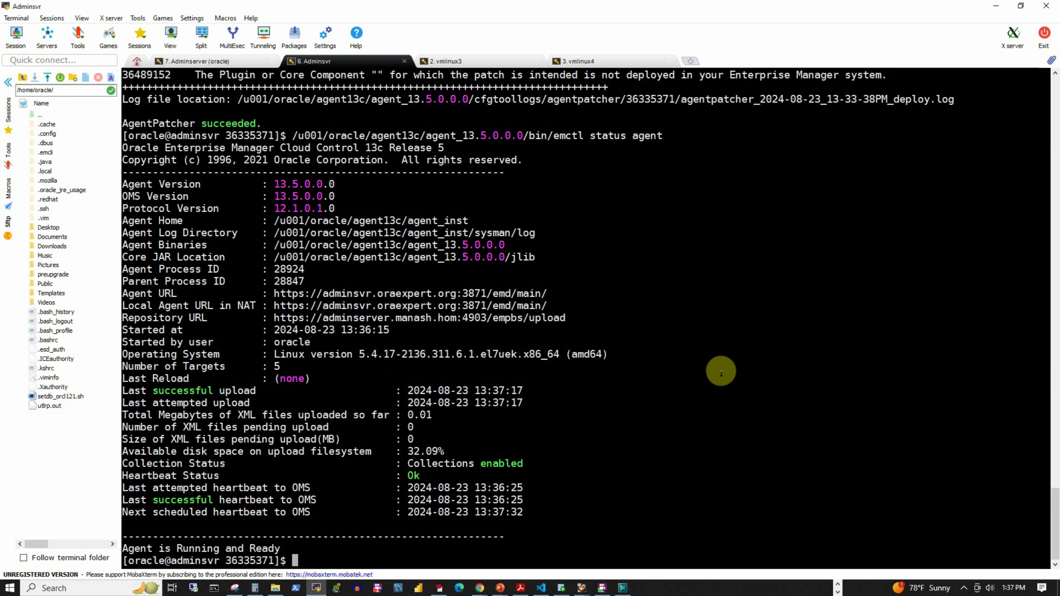
# - Switch to Enterprise Manager and open the Manage Cloud Control Agents page to check the RU version of the adminsvr agent
pyautogui.hotkey('alt', 'Tab')
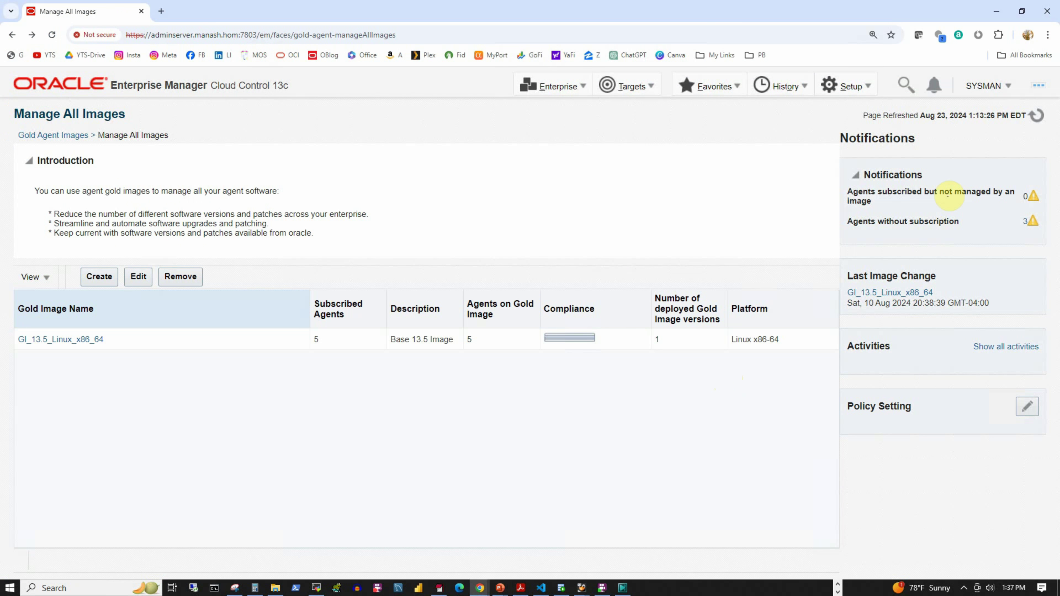
pyautogui.click(848, 86)
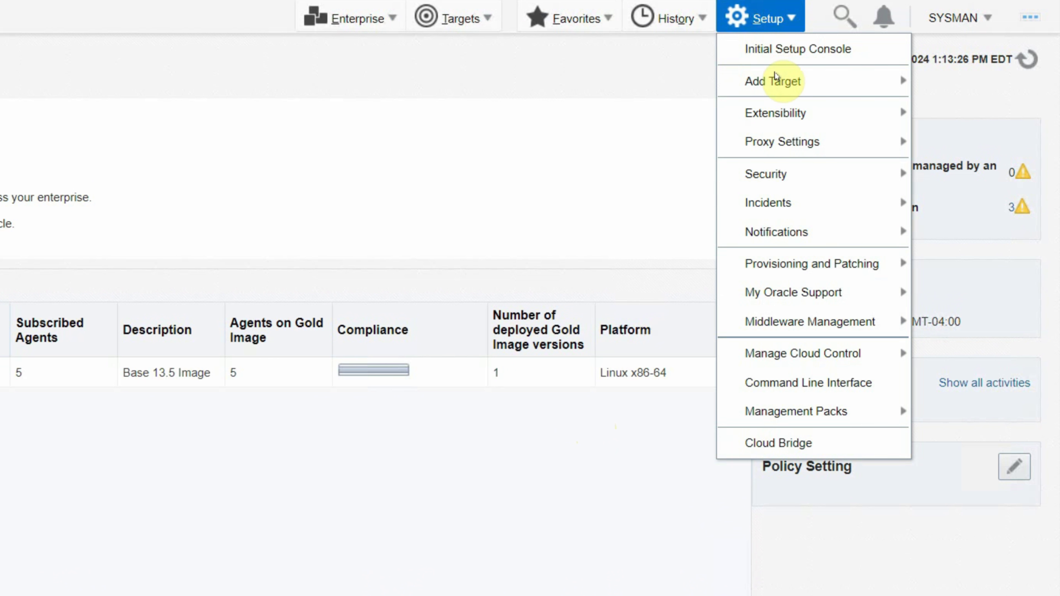
pyautogui.moveTo(769, 359)
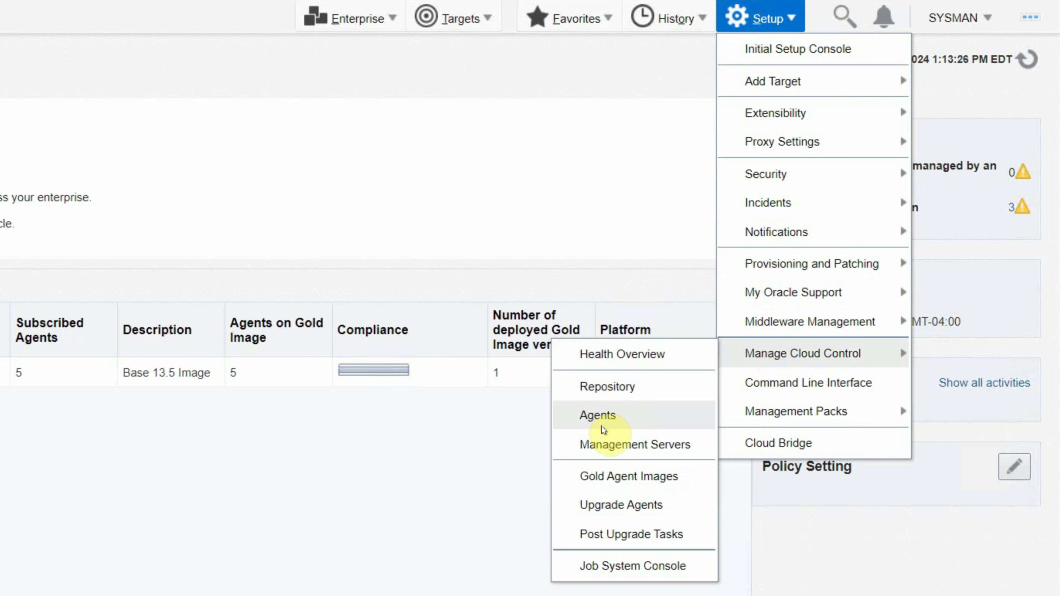
pyautogui.click(593, 421)
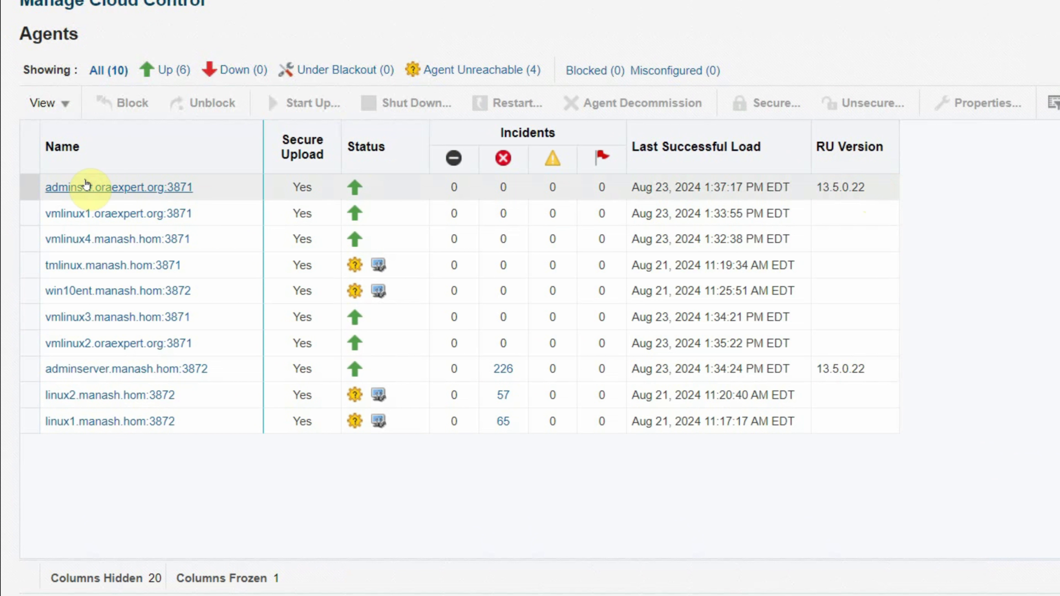
pyautogui.click(46, 192)
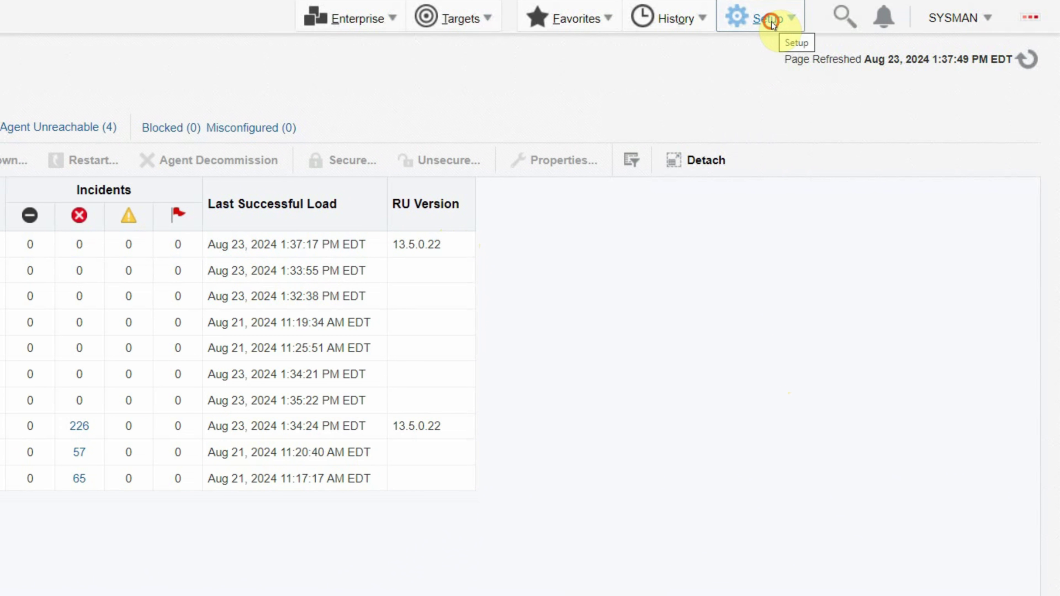
# - Go to Gold Agent Images, manage all images, and open the gold image GI_13.5_Linux_x86_64
pyautogui.click(771, 22)
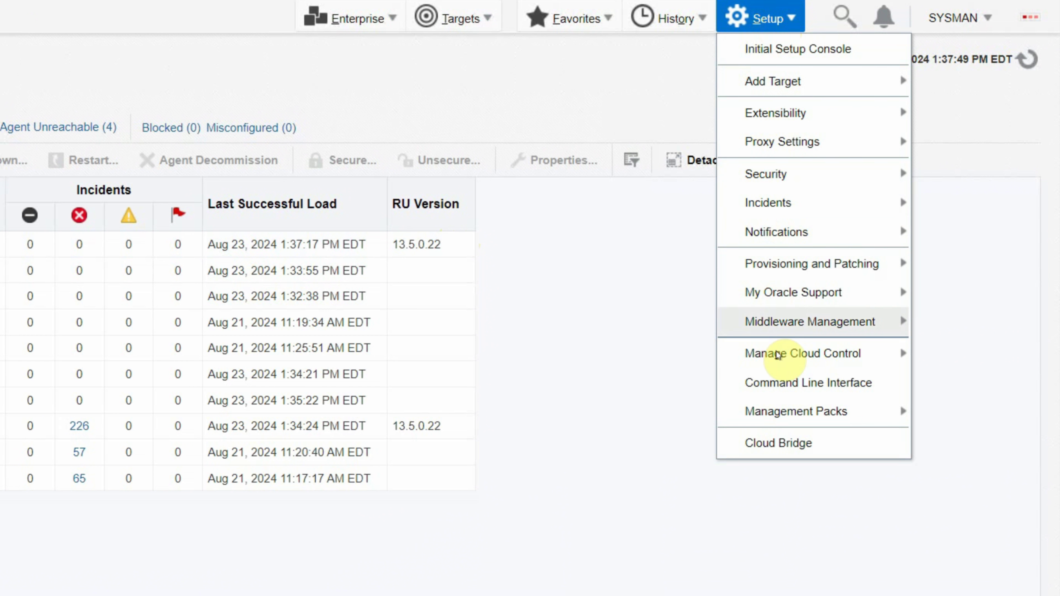
pyautogui.moveTo(777, 353)
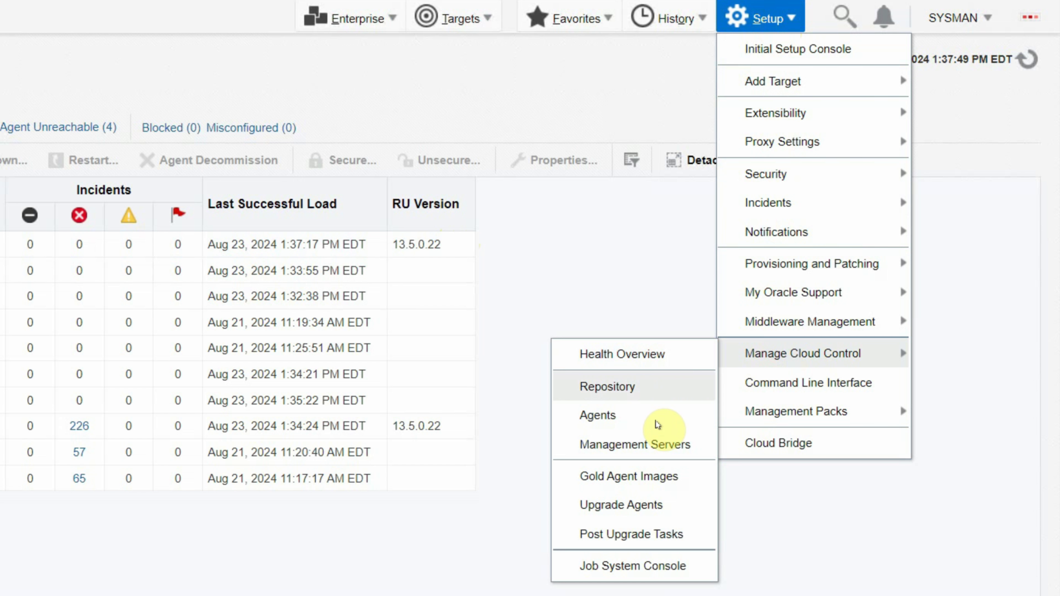
pyautogui.click(635, 476)
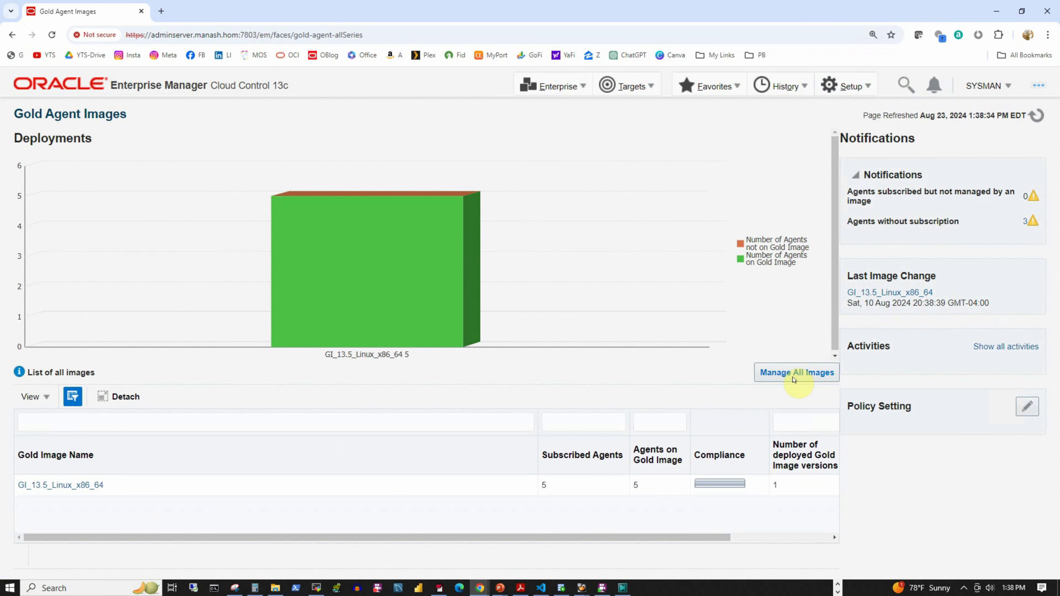
pyautogui.click(794, 374)
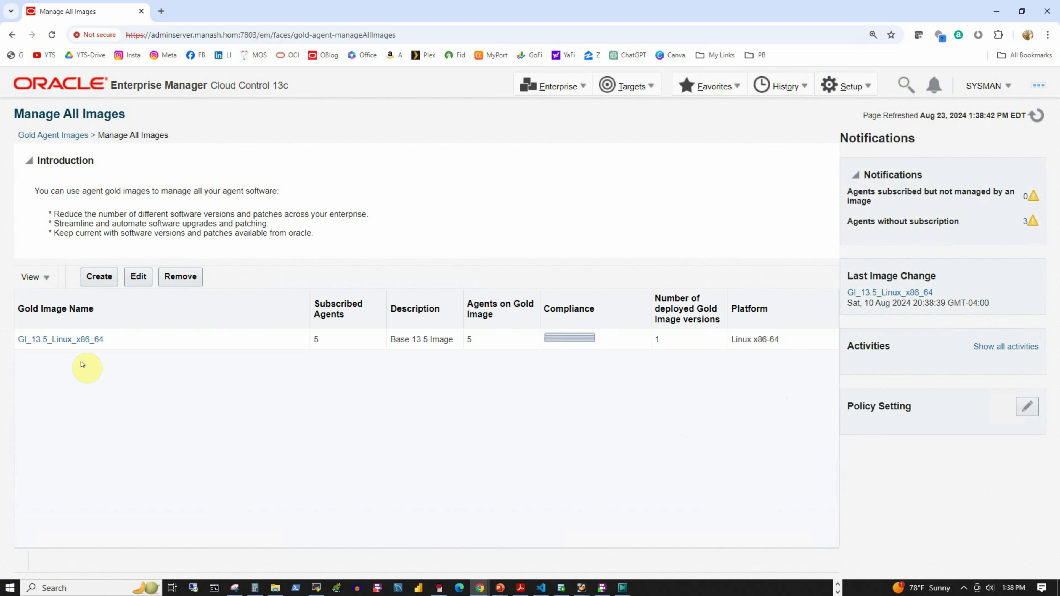
pyautogui.click(48, 339)
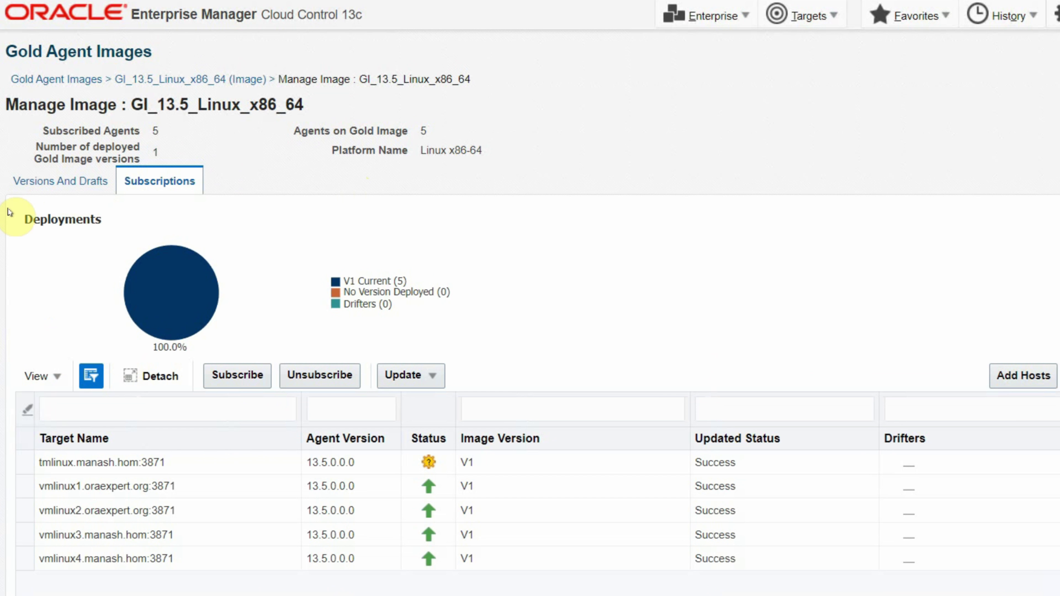
# - Show the image's versions and drafts and begin a Create Like of version agent_13.5.0.0.1
pyautogui.click(87, 189)
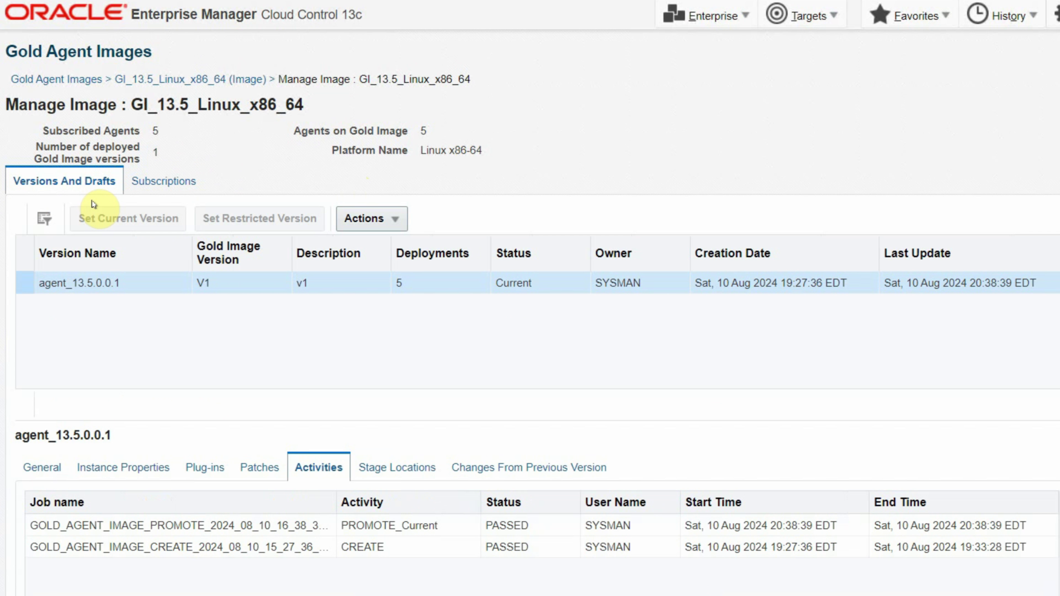
pyautogui.click(144, 282)
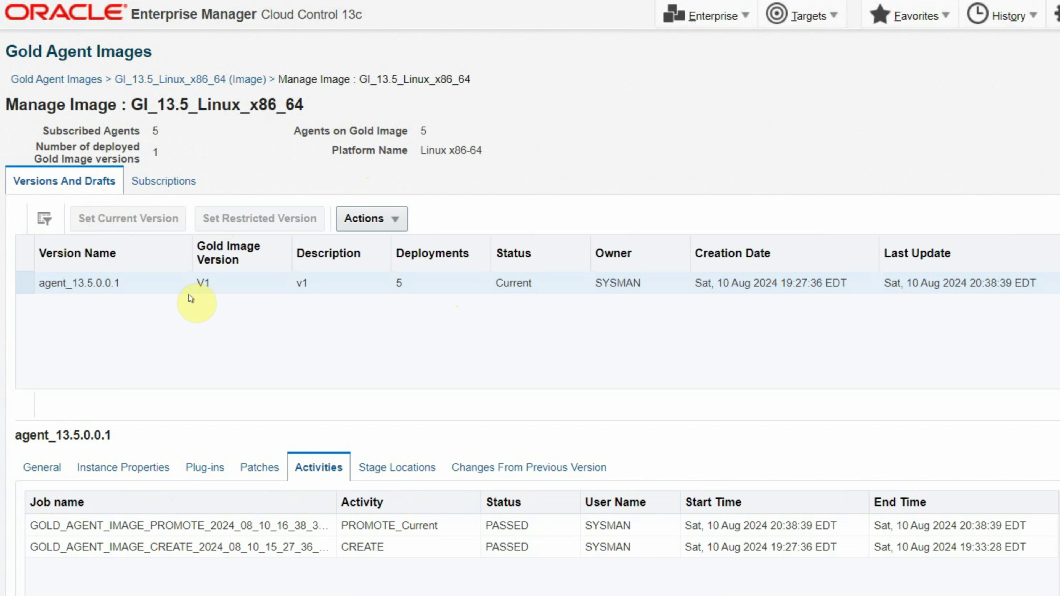
pyautogui.click(395, 222)
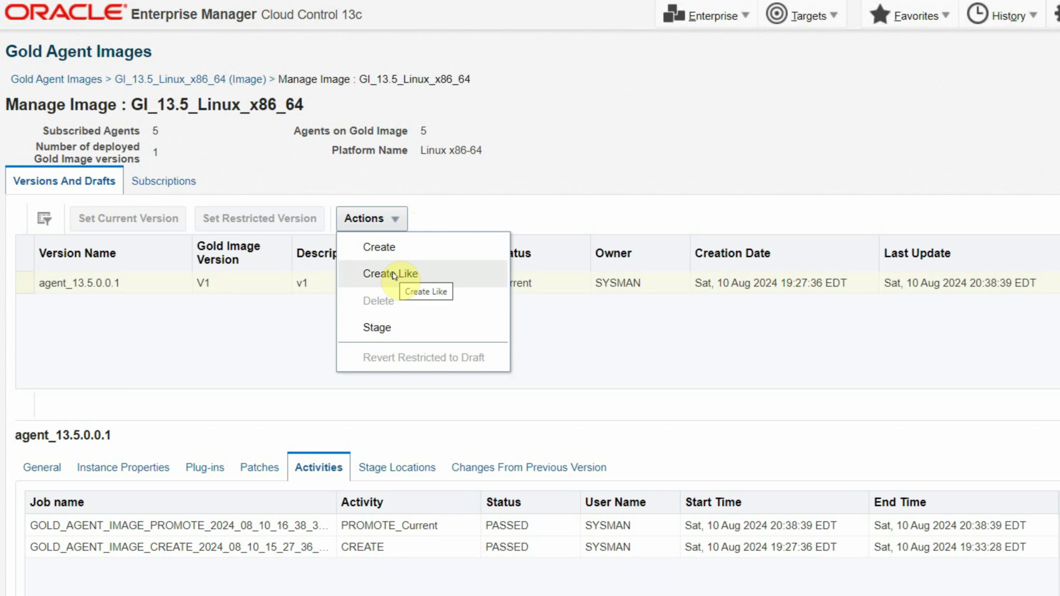
pyautogui.click(403, 271)
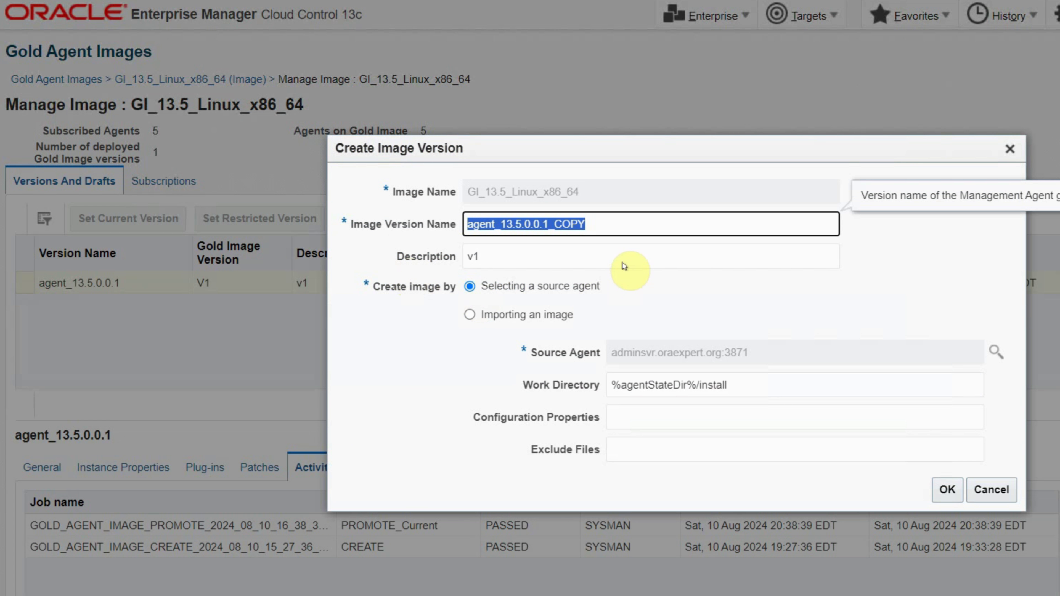
# - Name the new image version agent_13.5.0.0.2 and set its description to "Updated with RU22"
pyautogui.click(605, 225)
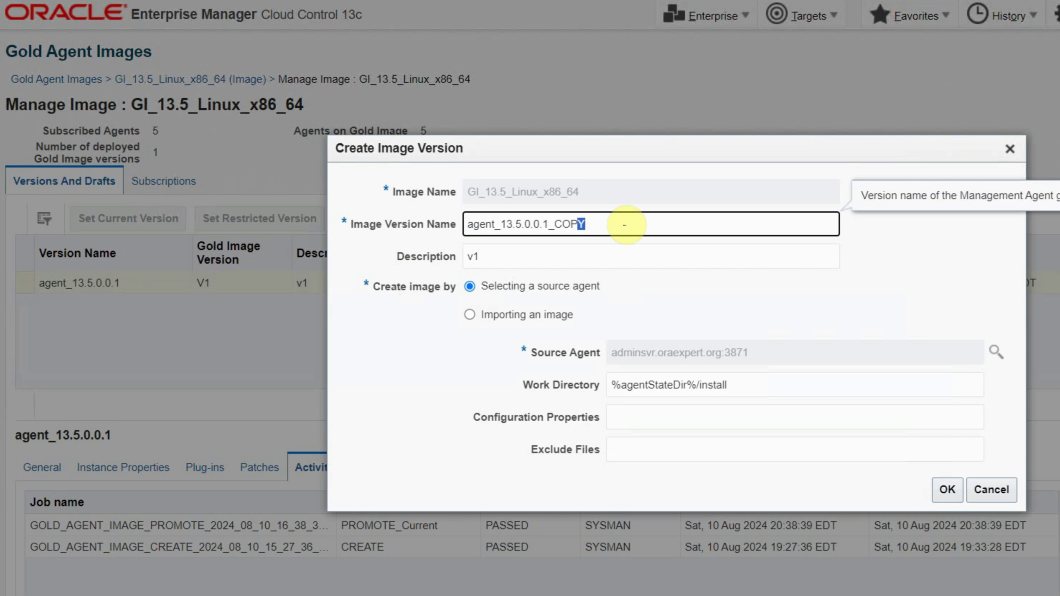
pyautogui.hotkey('shift', 'Left')
pyautogui.hotkey('shift', 'Left')
pyautogui.hotkey('shift', 'Left')
pyautogui.hotkey('shift', 'Left')
pyautogui.hotkey('shift', 'Left')
pyautogui.write('2')
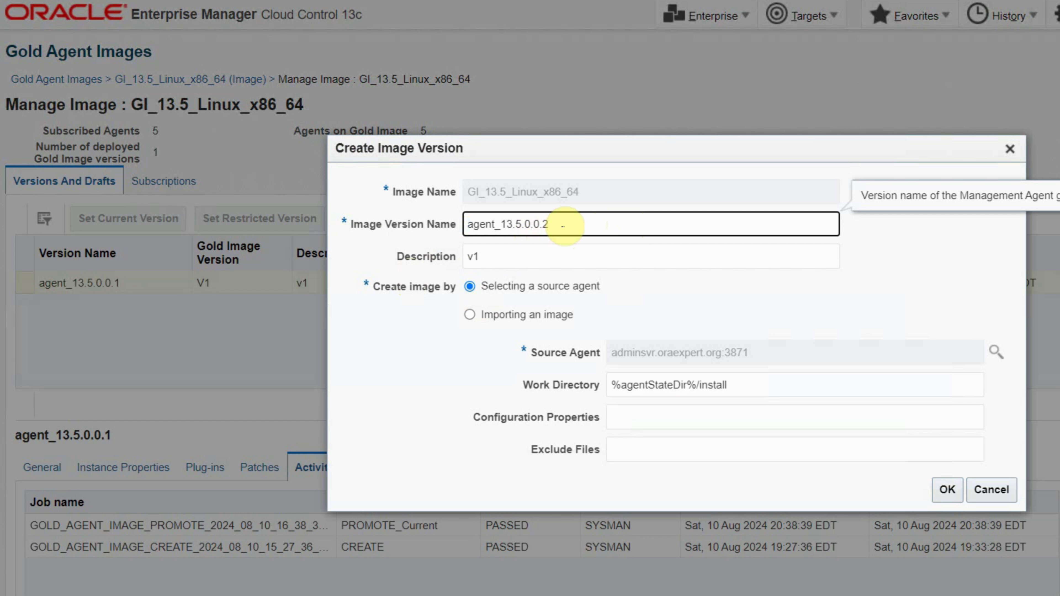
pyautogui.click(426, 254)
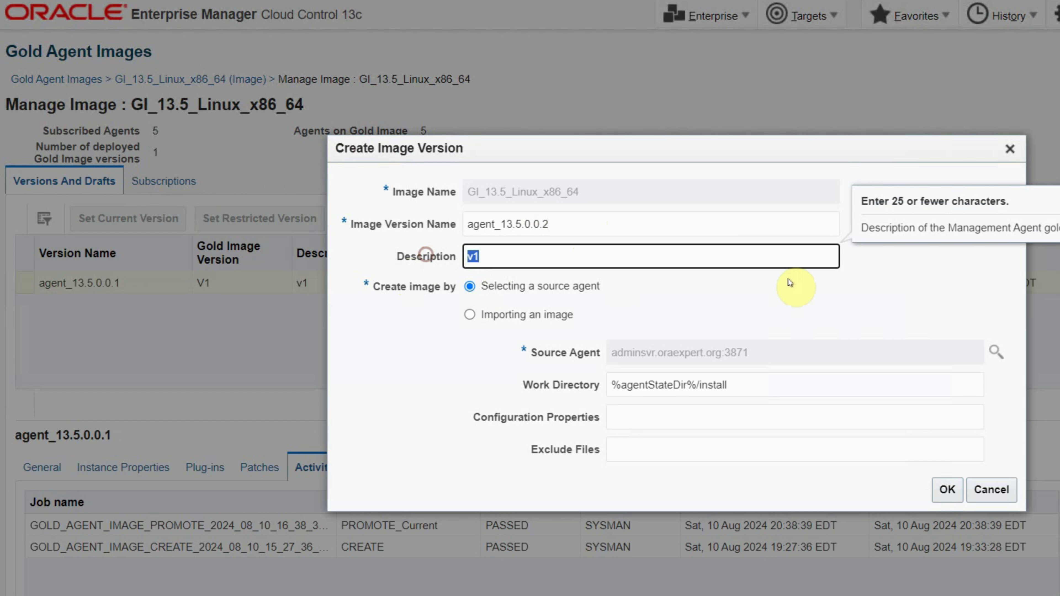
pyautogui.write('Updated with RU22')
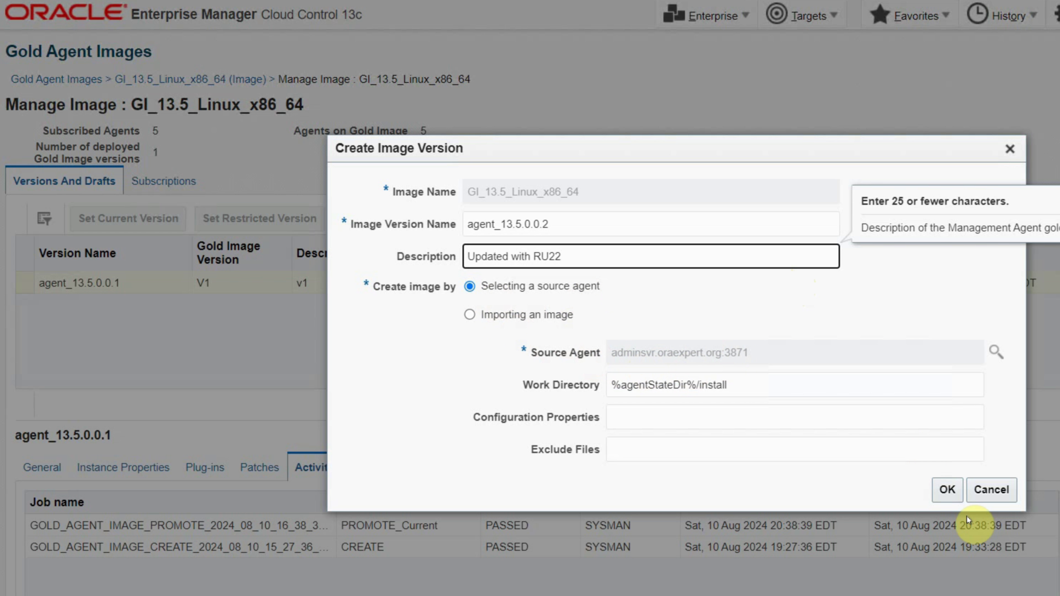
# - Submit the creation of the new image version, accept the compatibility summary, and check the create job's status in the activity details
pyautogui.click(948, 493)
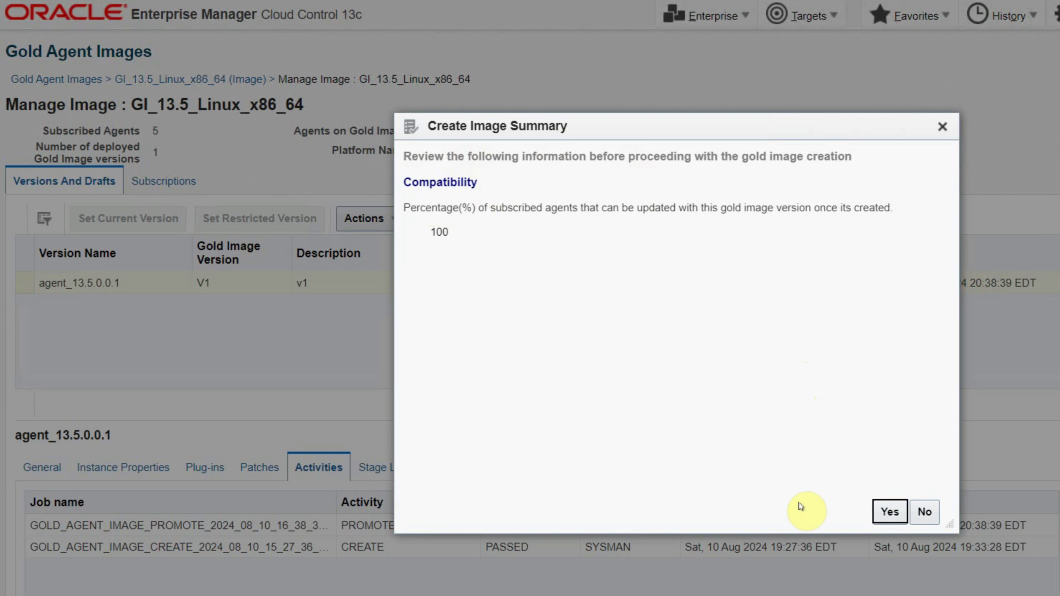
pyautogui.click(903, 520)
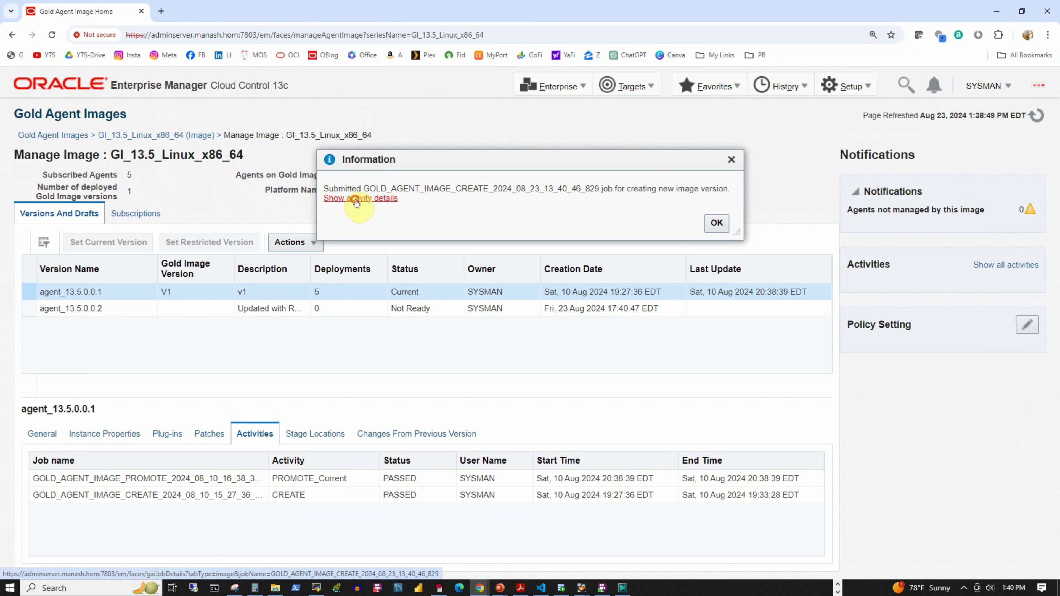
pyautogui.click(451, 163)
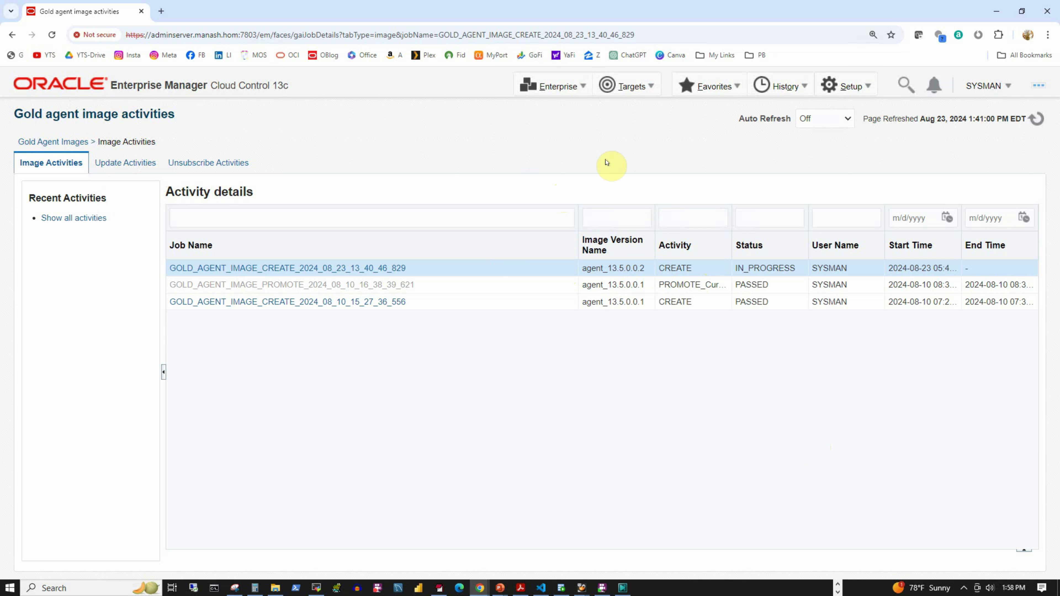
pyautogui.click(1037, 119)
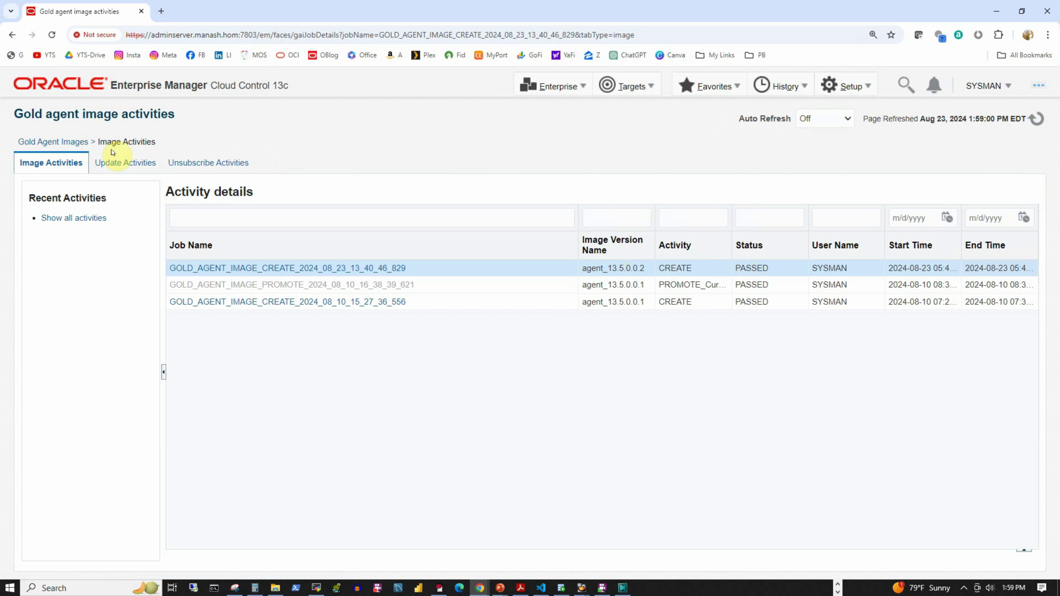
# - Return to managing the gold image GI_13.5_Linux_x86_64 and set agent_13.5.0.0.2 as its current version
pyautogui.click(58, 141)
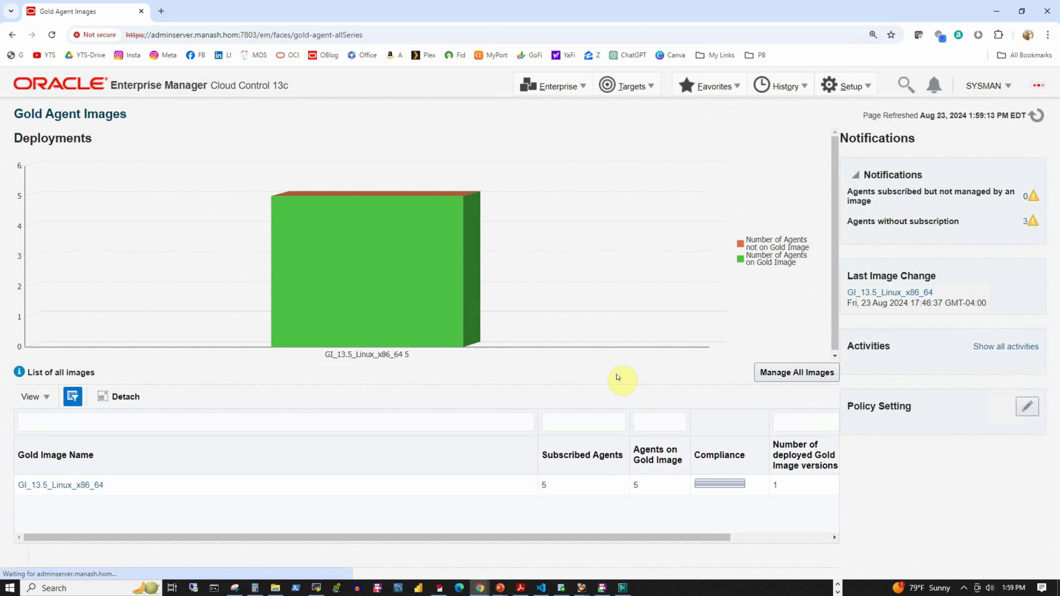
pyautogui.click(789, 373)
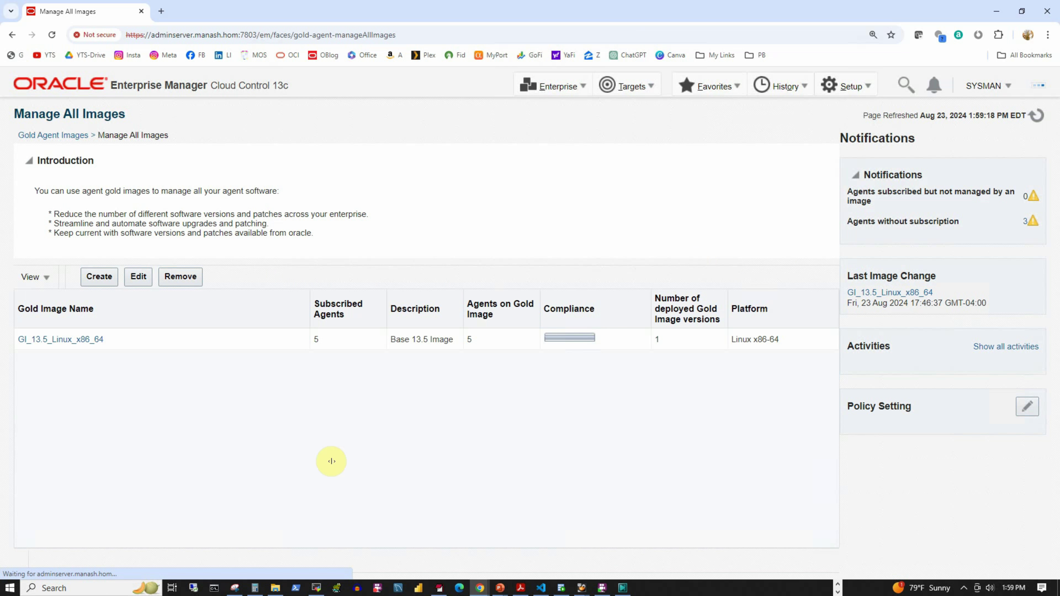
pyautogui.click(49, 340)
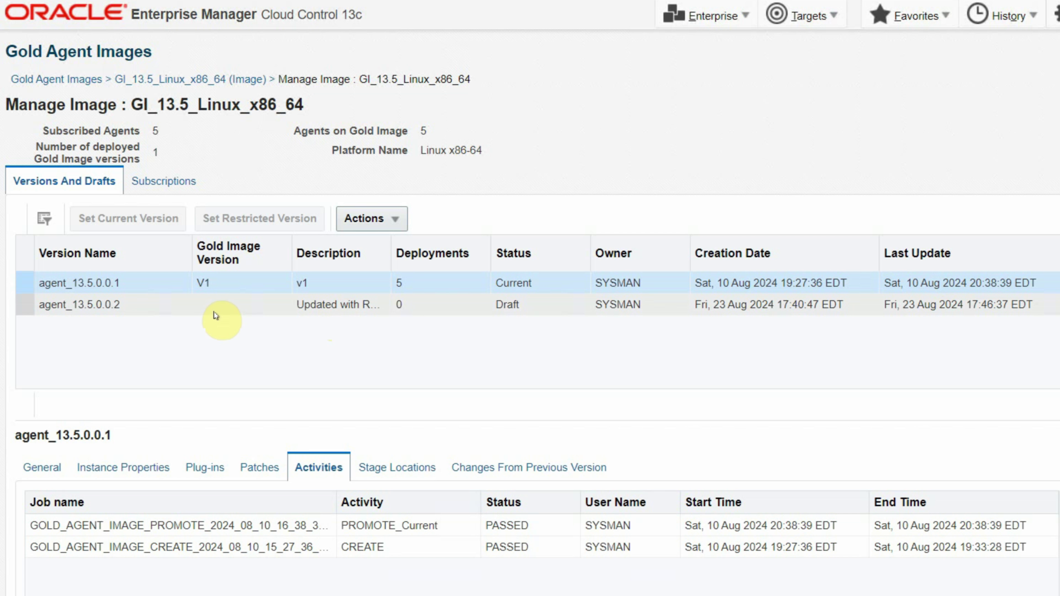
pyautogui.click(226, 307)
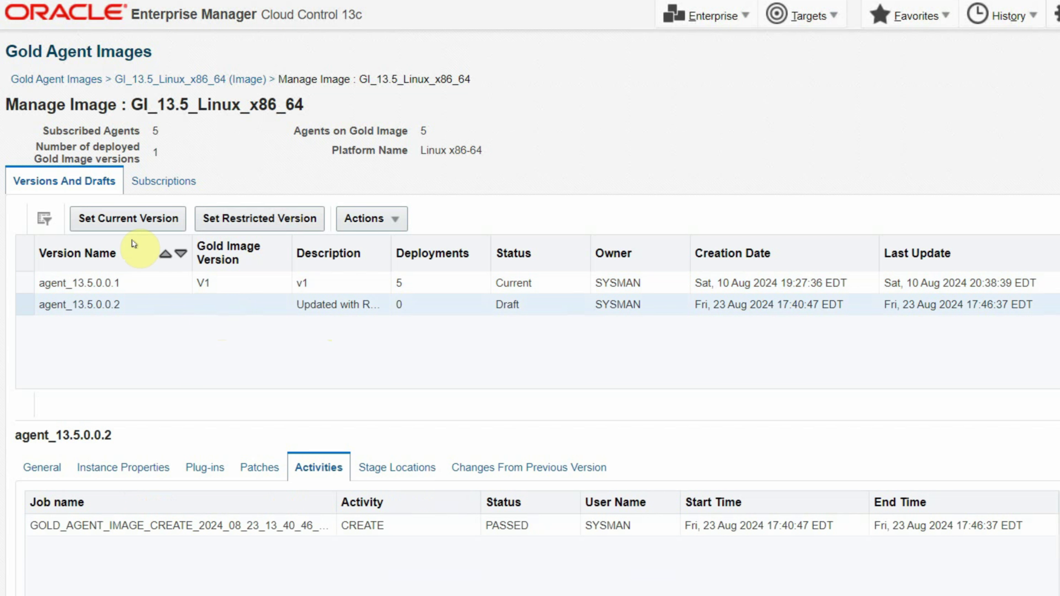
pyautogui.click(141, 219)
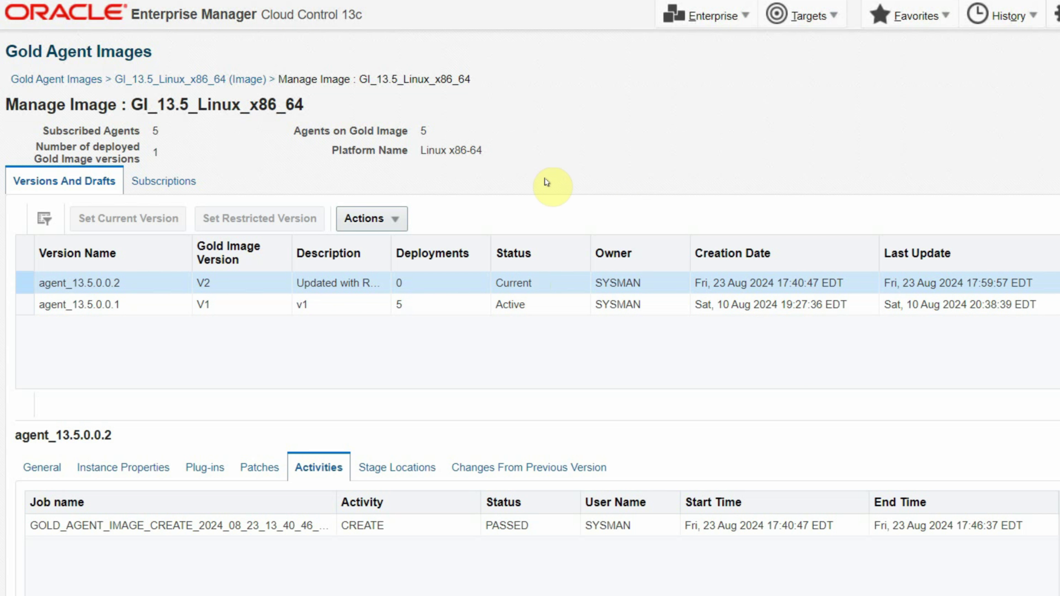
# - Begin updating the subscribed agents vmlinux3 and vmlinux4 to the current version, keeping preferred privileged credentials and accepting the root.sh notification
pyautogui.click(174, 183)
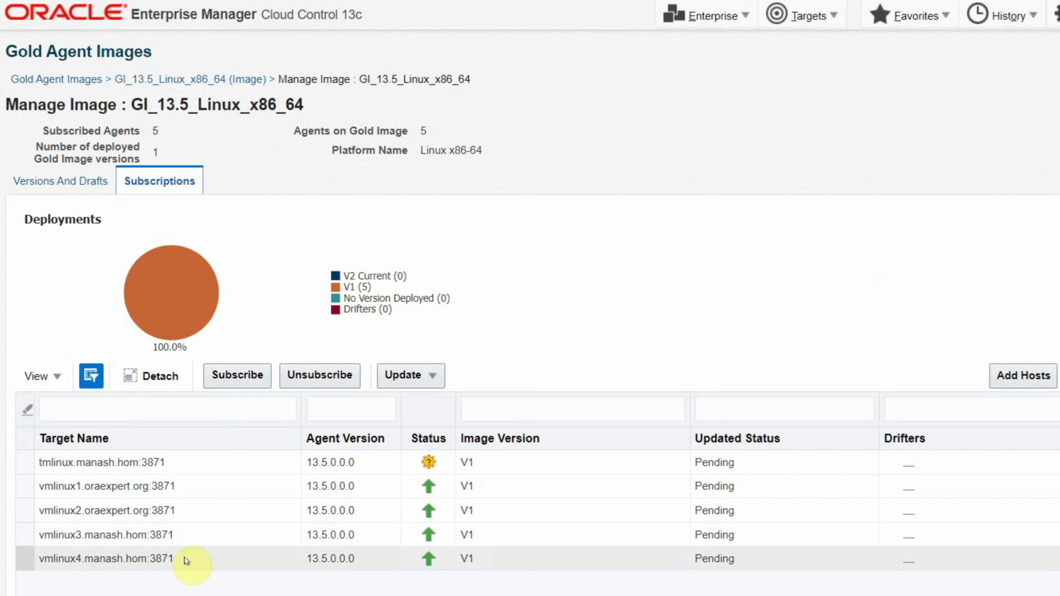
pyautogui.click(186, 536)
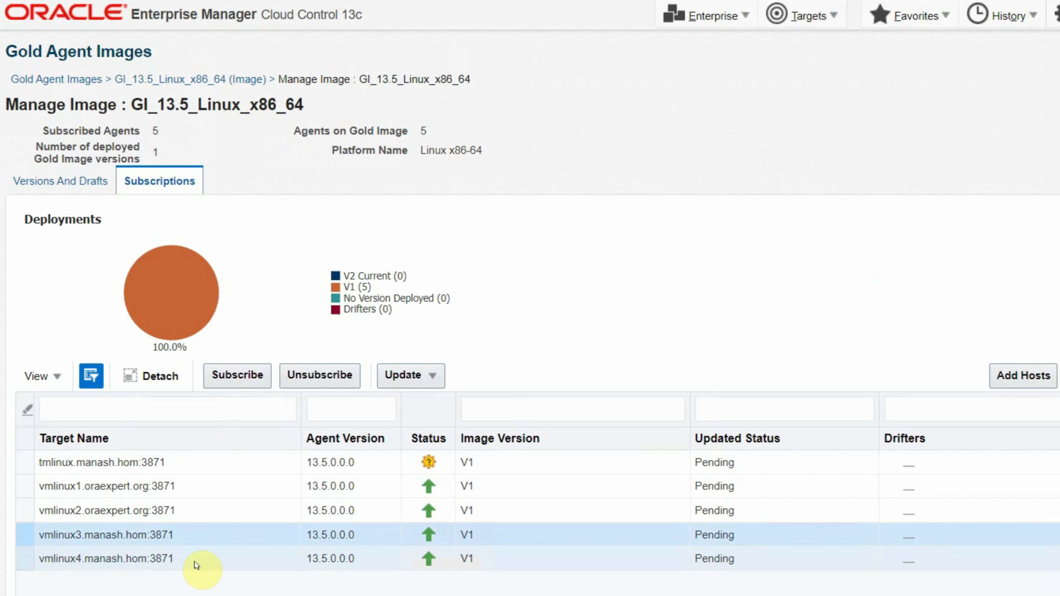
pyautogui.click(432, 378)
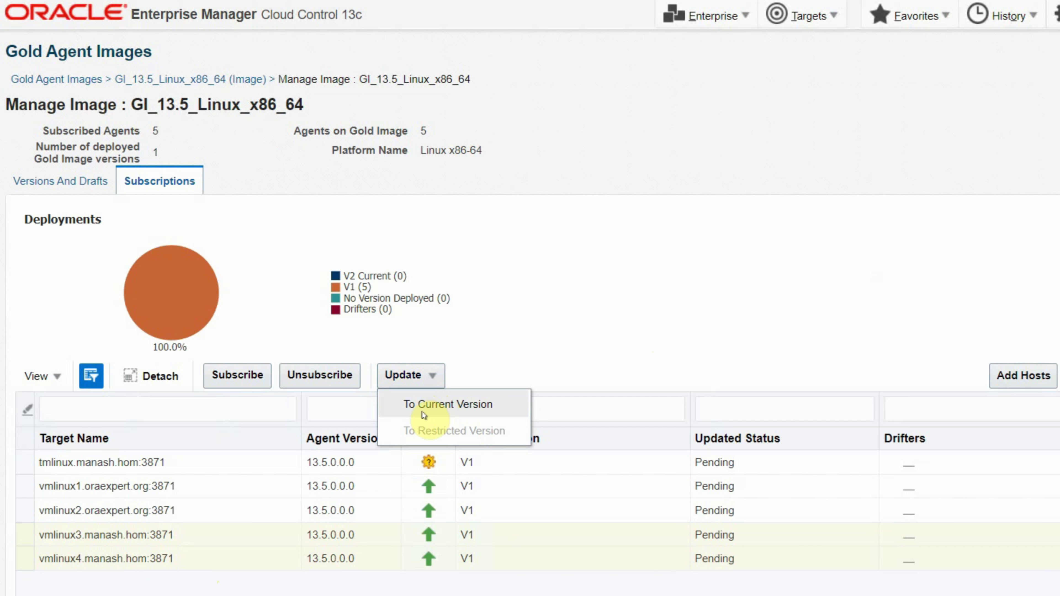
pyautogui.click(467, 410)
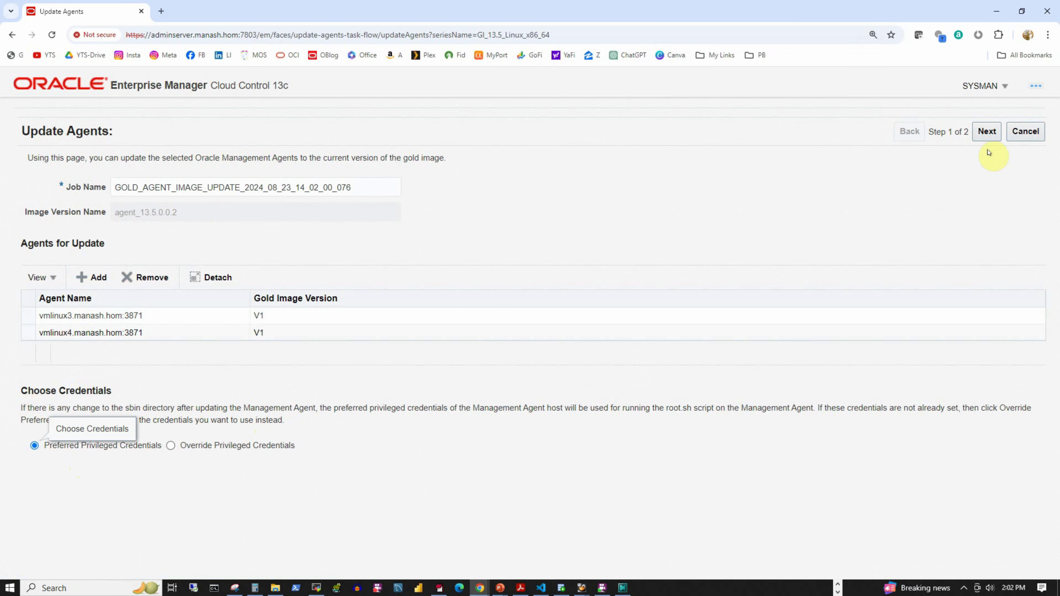
pyautogui.click(986, 133)
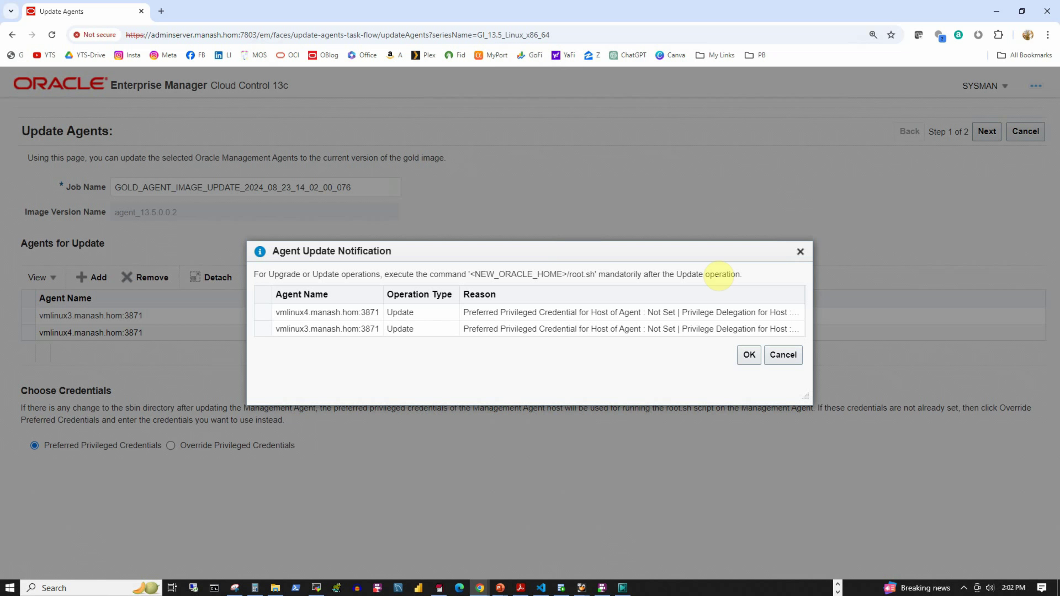
pyautogui.click(749, 356)
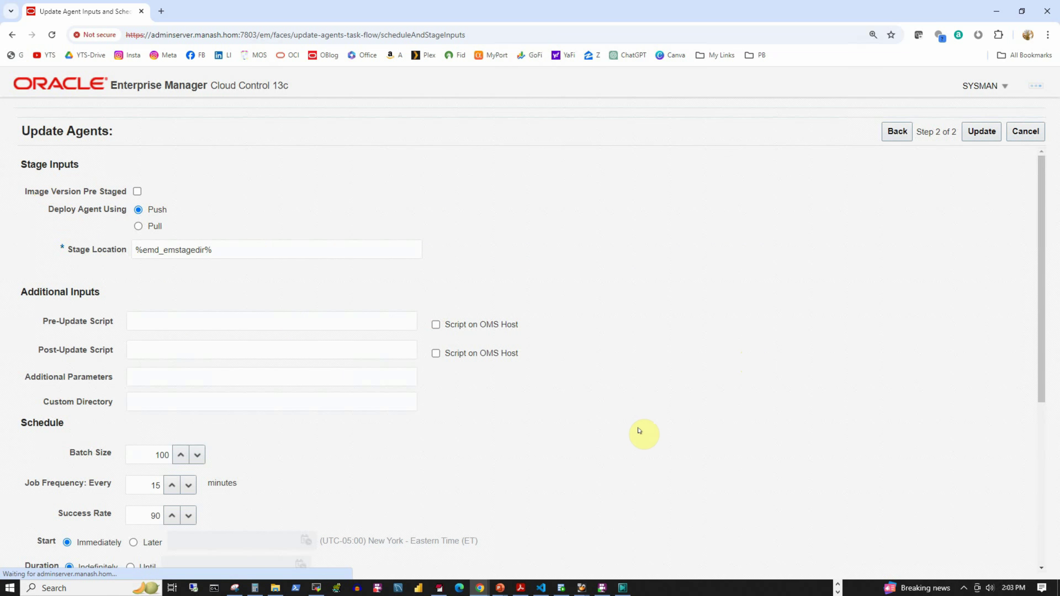
# - Enable pre-cleanup and post-cleanup of old agent homes and submit the agent update job
pyautogui.scroll(-6, 639, 431)
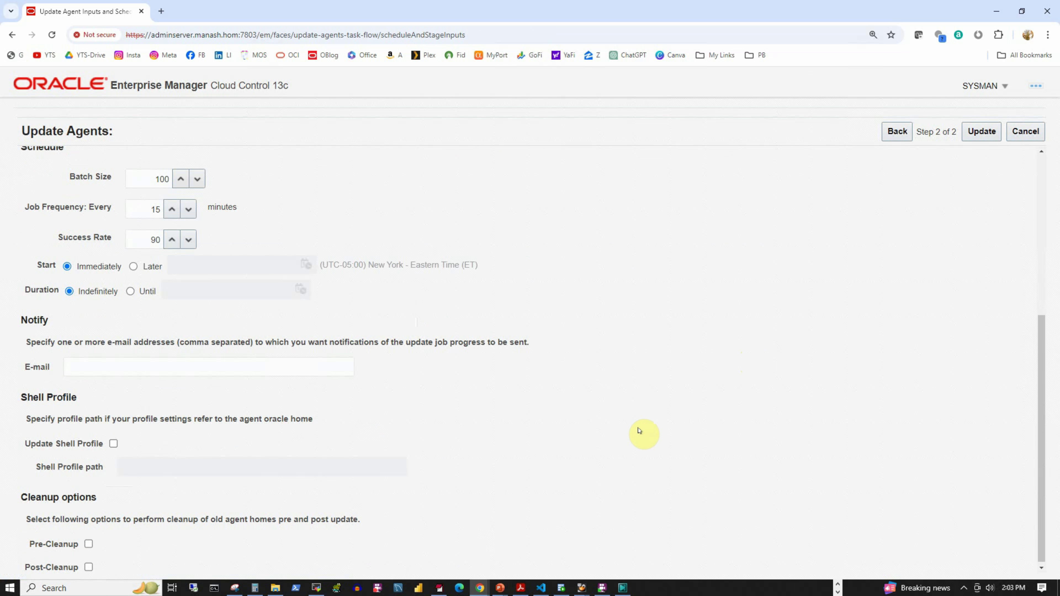
pyautogui.click(89, 542)
pyautogui.click(88, 564)
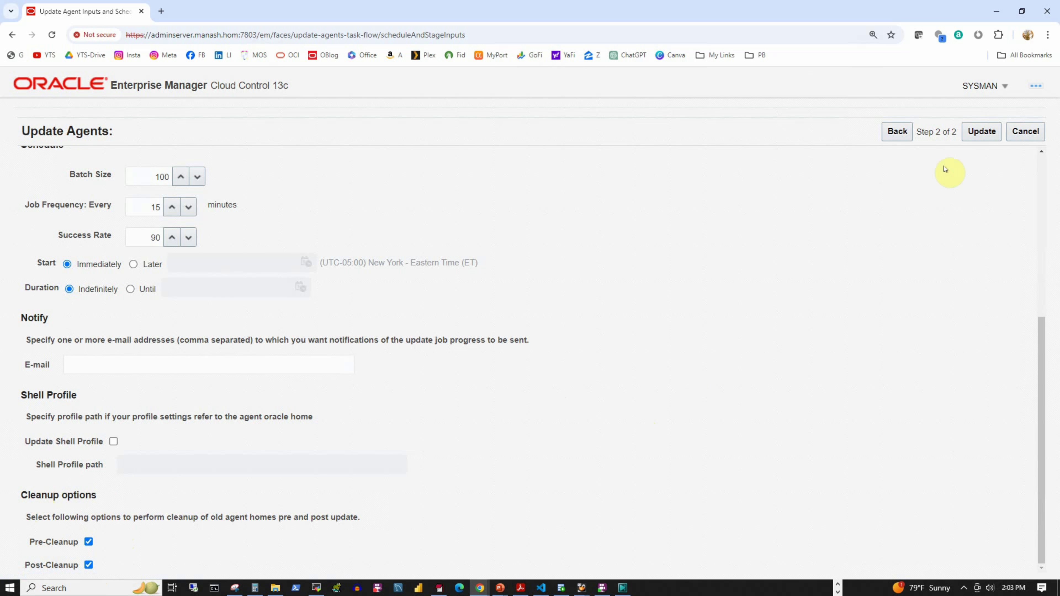
pyautogui.click(982, 133)
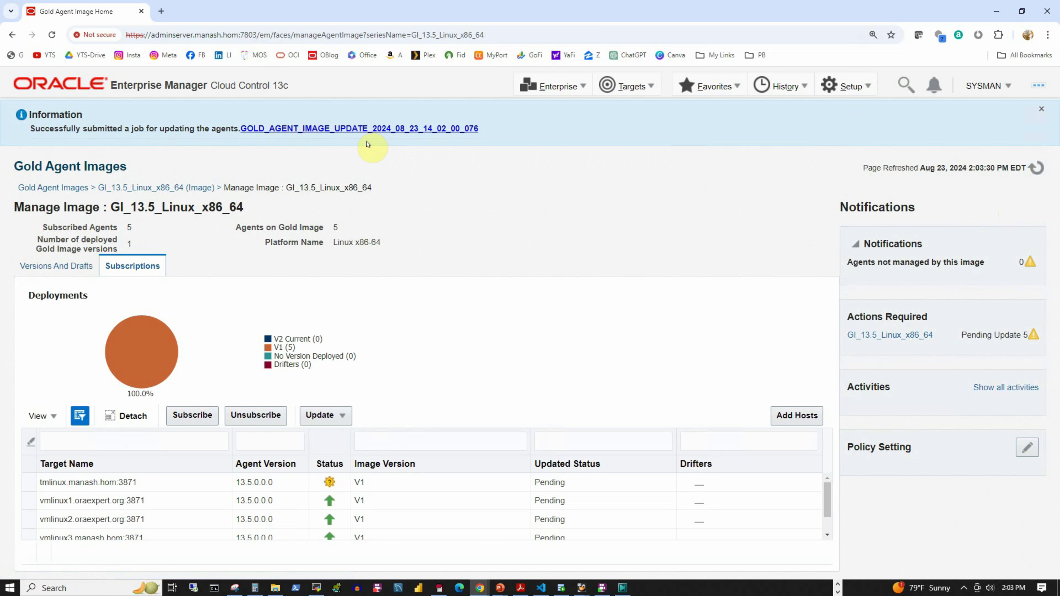
# - Monitor the submitted agent update job with auto refresh at 15 seconds until it finishes, and switch auto refresh off
pyautogui.click(335, 131)
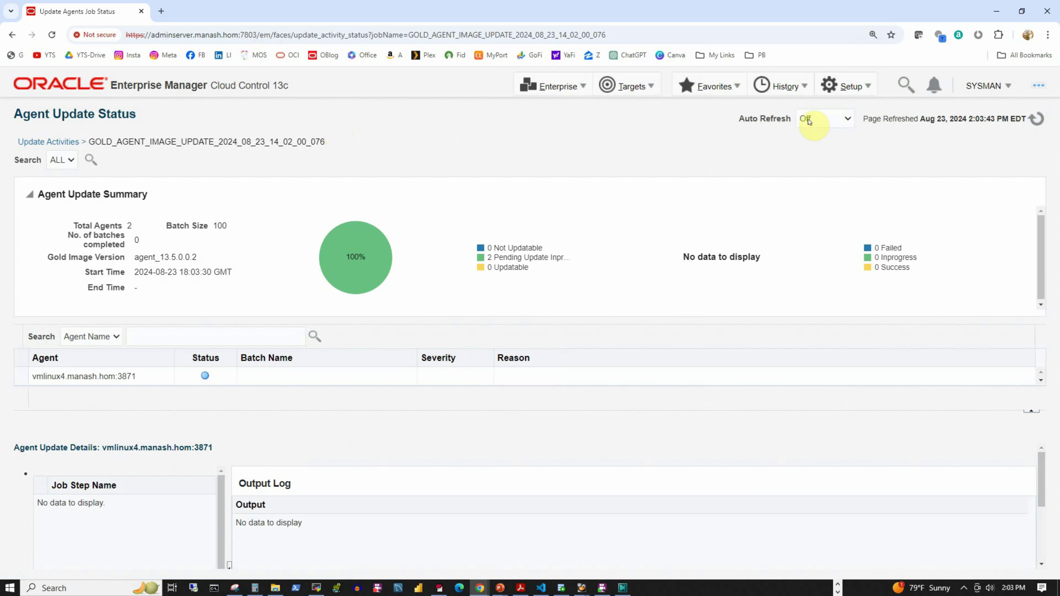
pyautogui.click(834, 121)
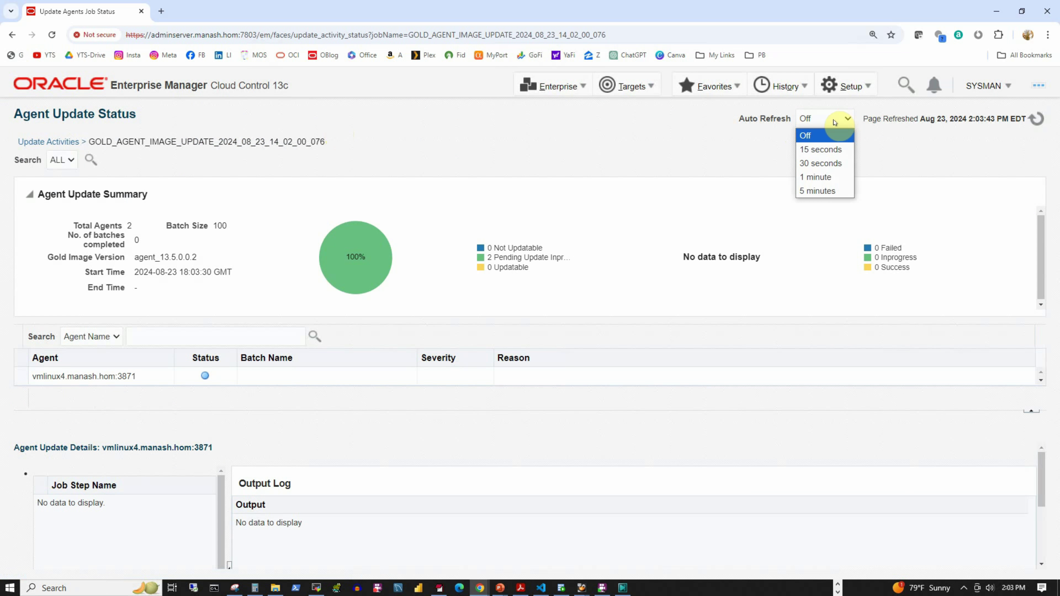
pyautogui.click(821, 149)
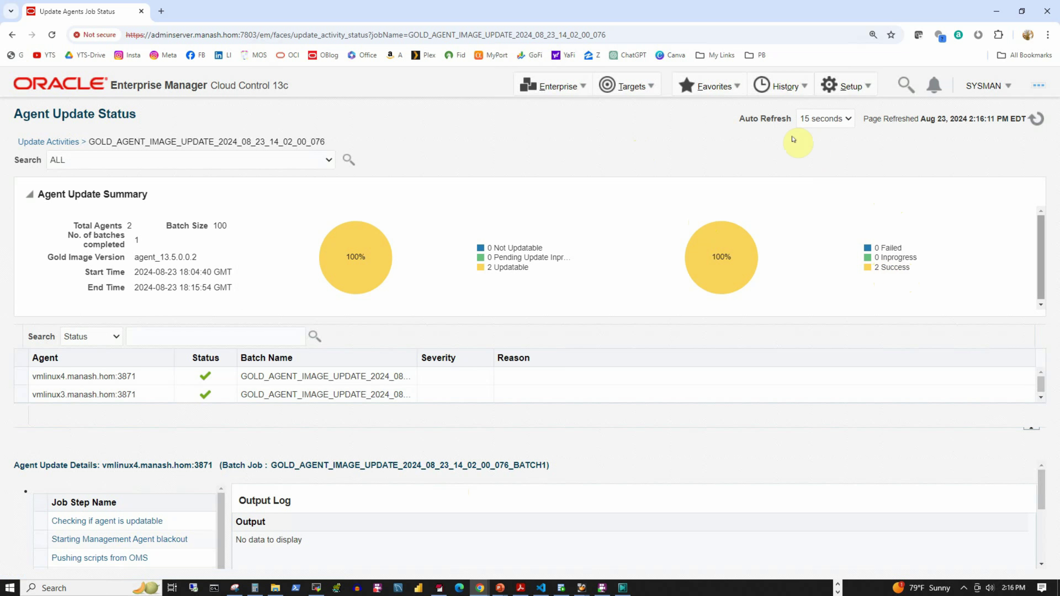
pyautogui.click(814, 120)
pyautogui.click(806, 135)
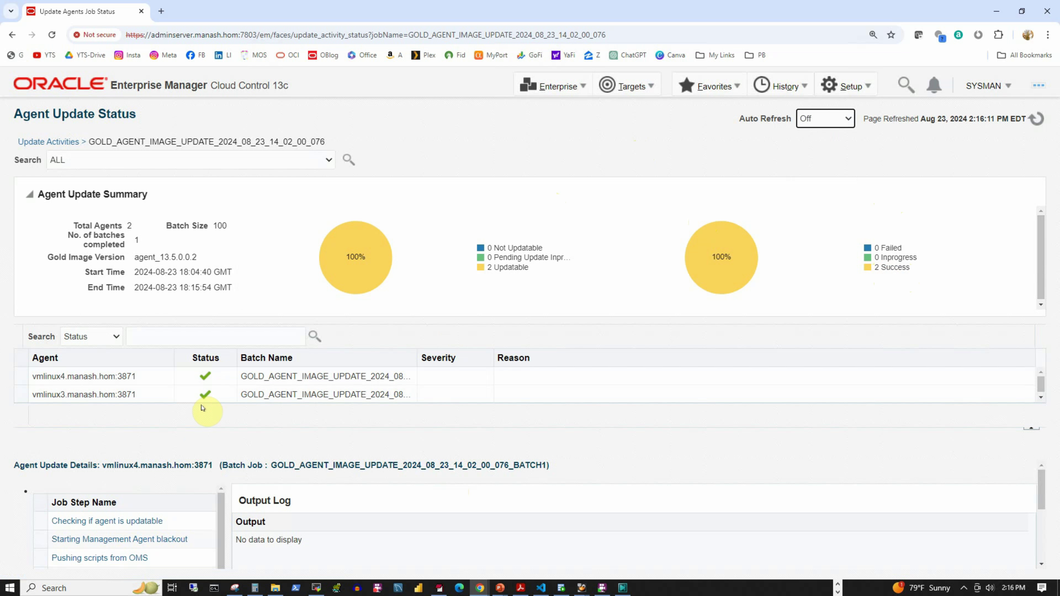
pyautogui.click(650, 149)
# - Go back to Gold Agent Images and check the image version and update status of the agents subscribed to GI_13.5_Linux_x86_64
pyautogui.click(854, 86)
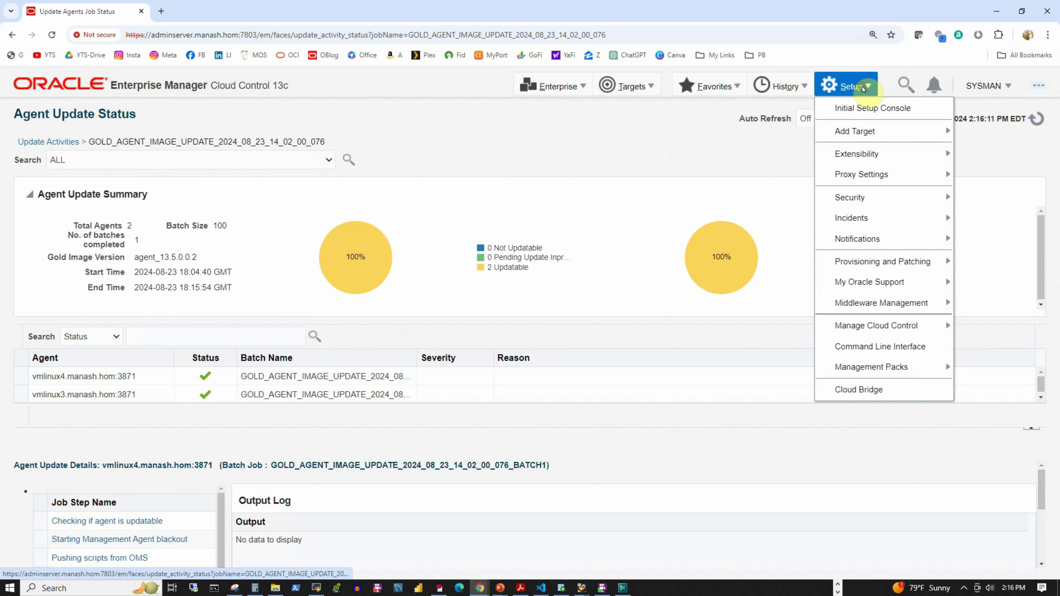
pyautogui.moveTo(882, 332)
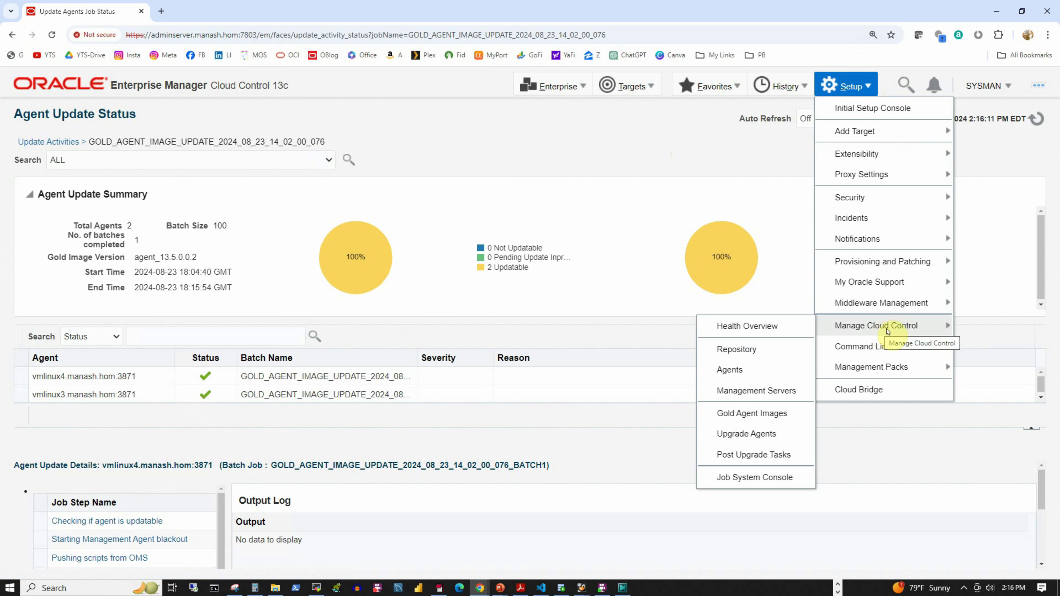
pyautogui.click(727, 413)
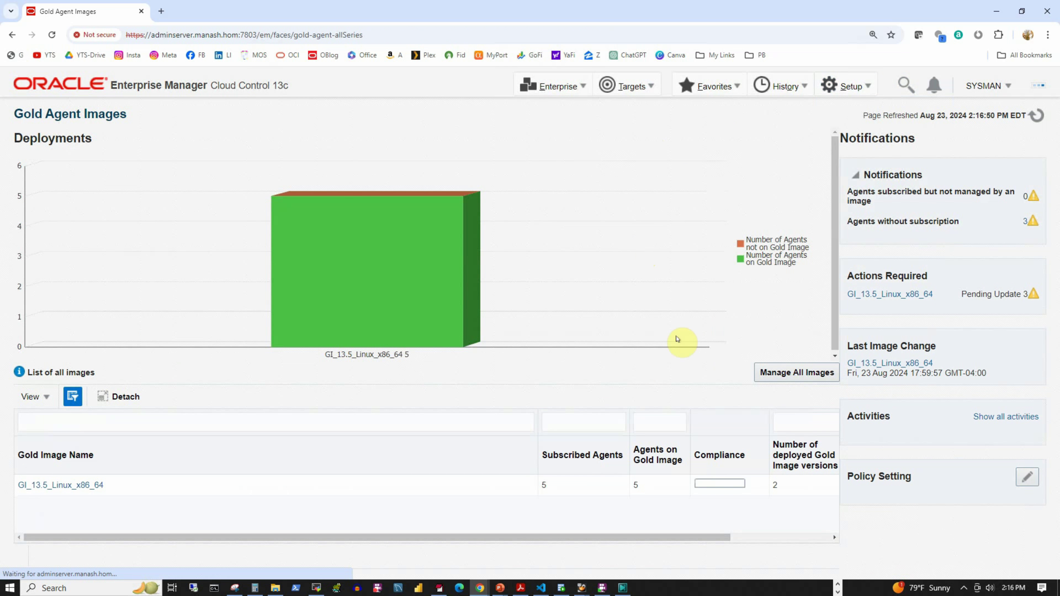
pyautogui.click(787, 373)
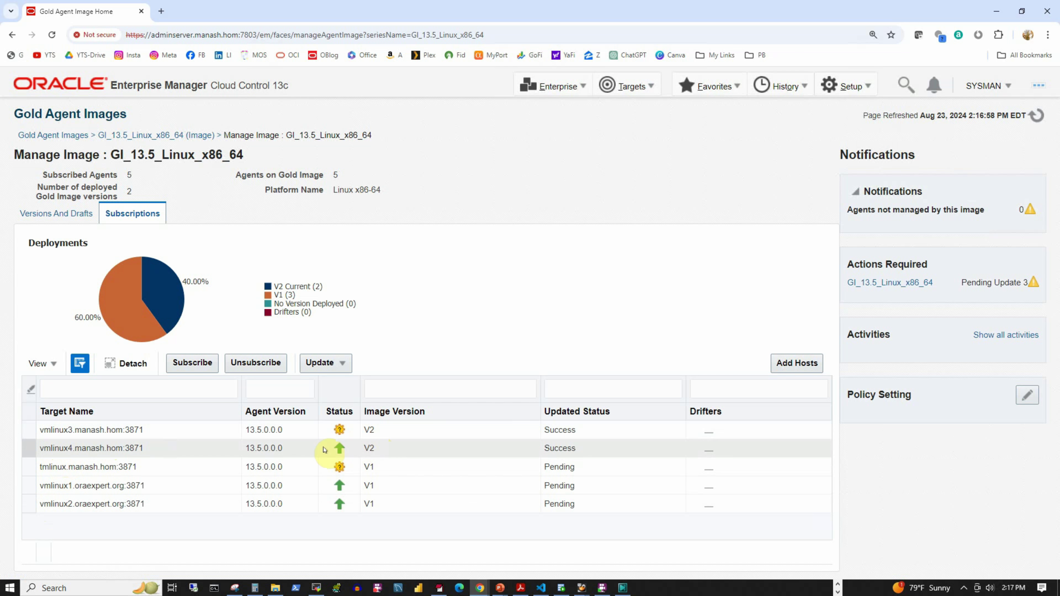
pyautogui.moveTo(341, 434)
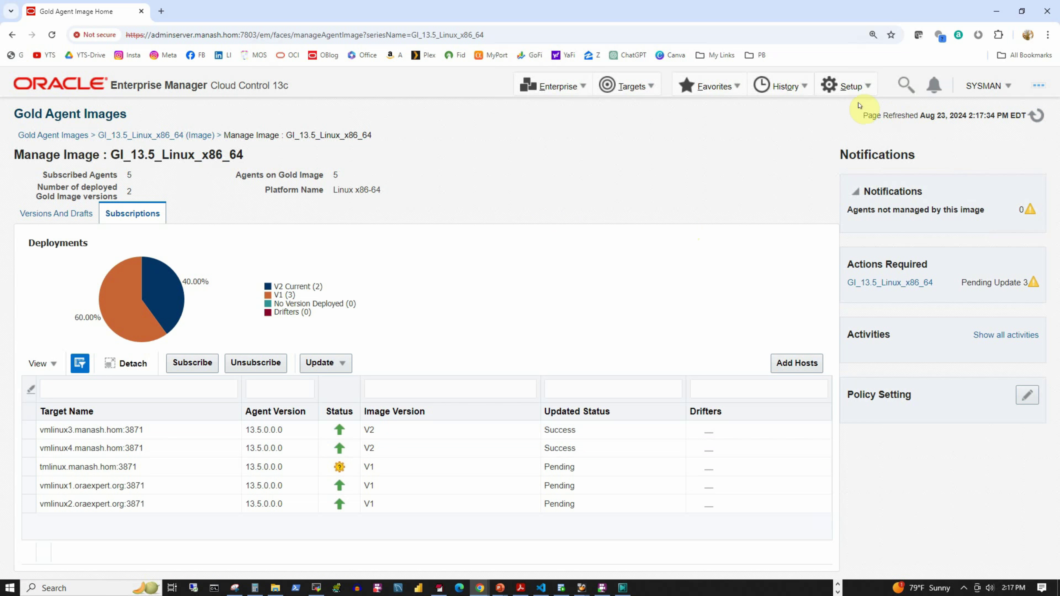
# - Open the Manage Cloud Control Agents page and check the RU version of the vmlinux3 and vmlinux4 agents
pyautogui.click(857, 90)
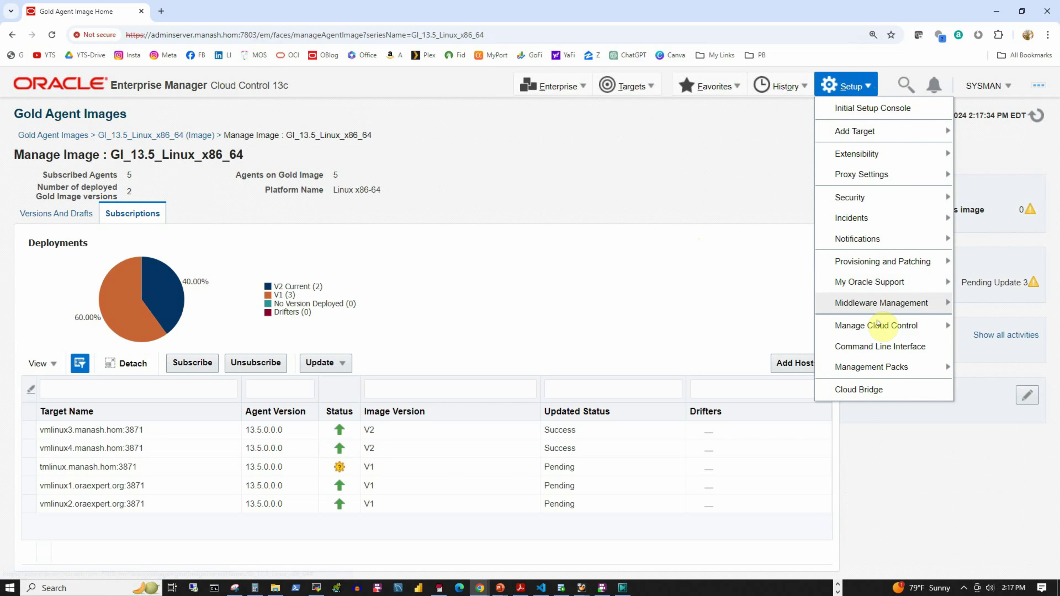
pyautogui.moveTo(877, 326)
pyautogui.click(729, 370)
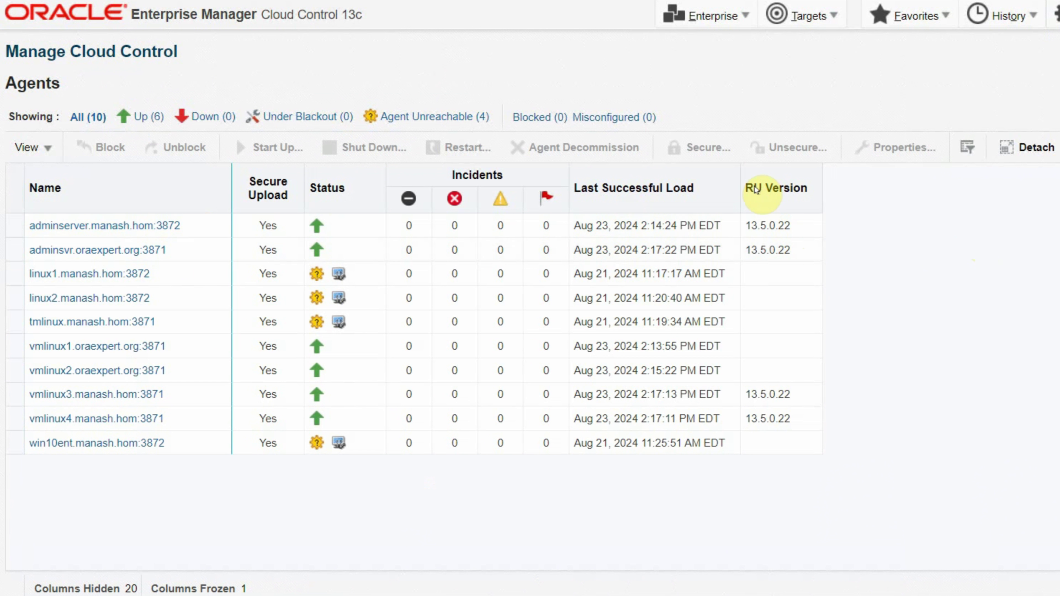
pyautogui.moveTo(756, 190)
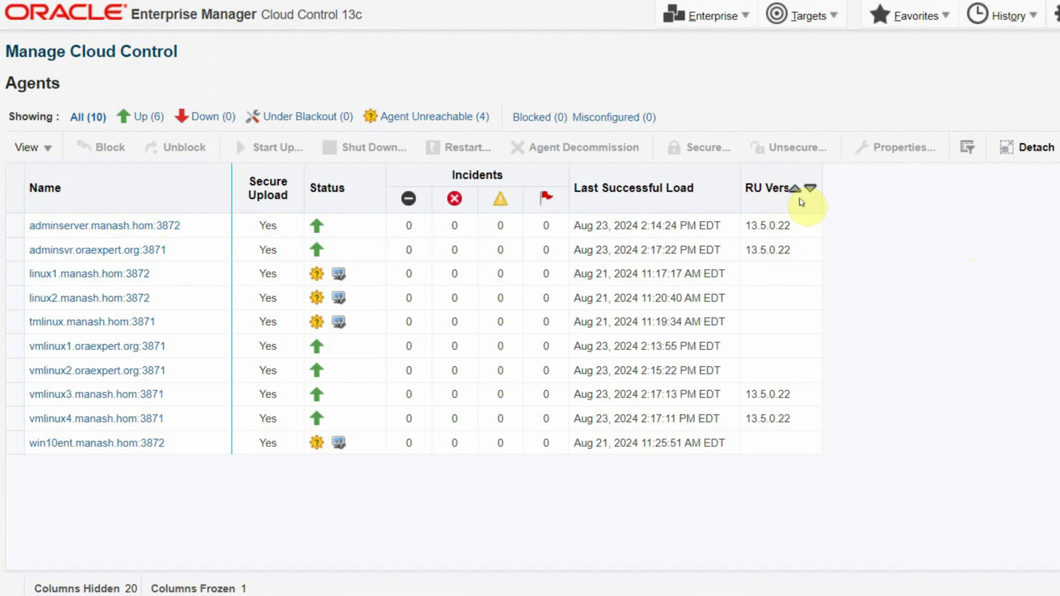